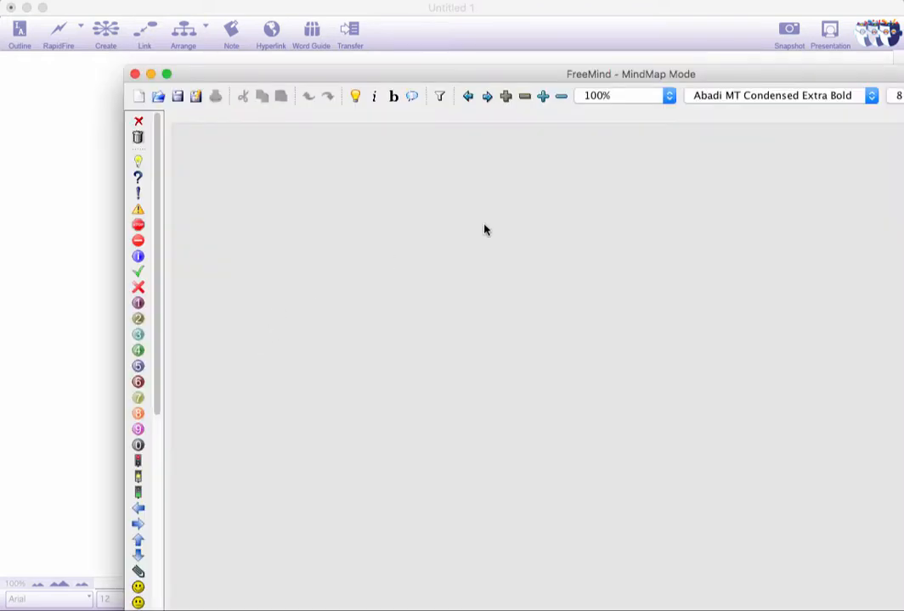
{"action": "left_click_drag", "start_coordinate": [739, 75], "coordinate": [617, 12]}
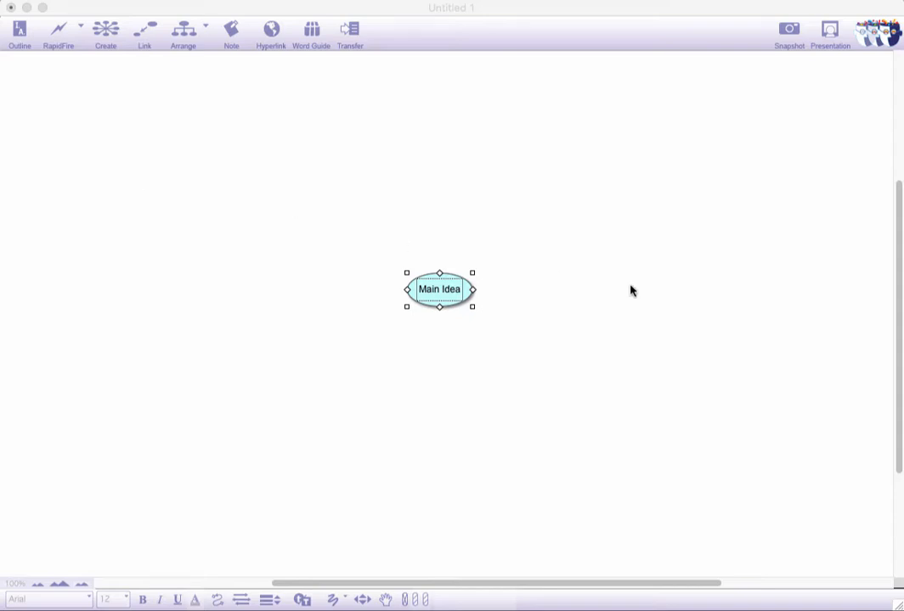
- Rename the Main Idea symbol to "iSchool Webstore Project Plan" and move it to the left side of the diagram
{"action": "left_click", "coordinate": [435, 292]}
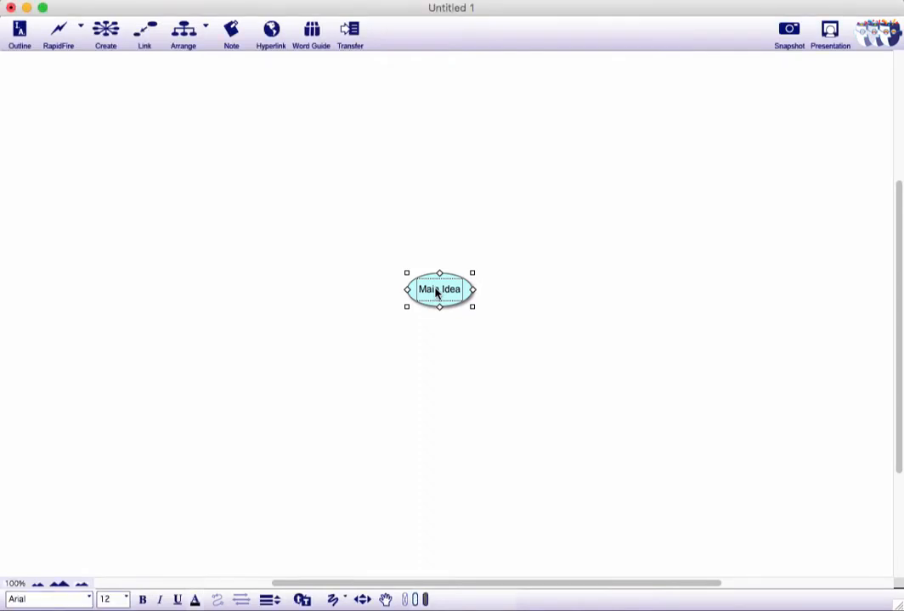
{"action": "left_click", "coordinate": [436, 292]}
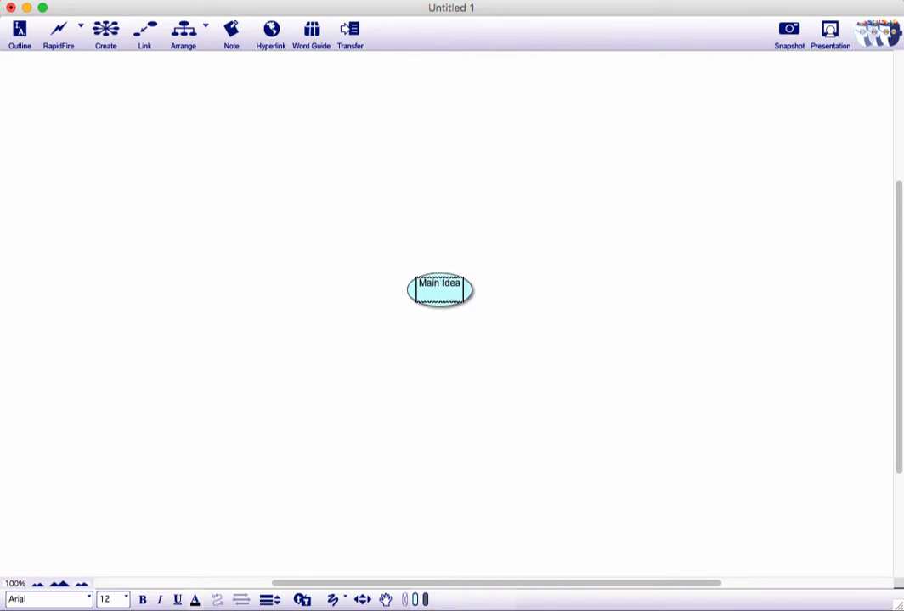
{"action": "double_click", "coordinate": [442, 286]}
{"action": "left_click_drag", "start_coordinate": [419, 287], "coordinate": [464, 287]}
{"action": "type", "text": "iSchool Webst"}
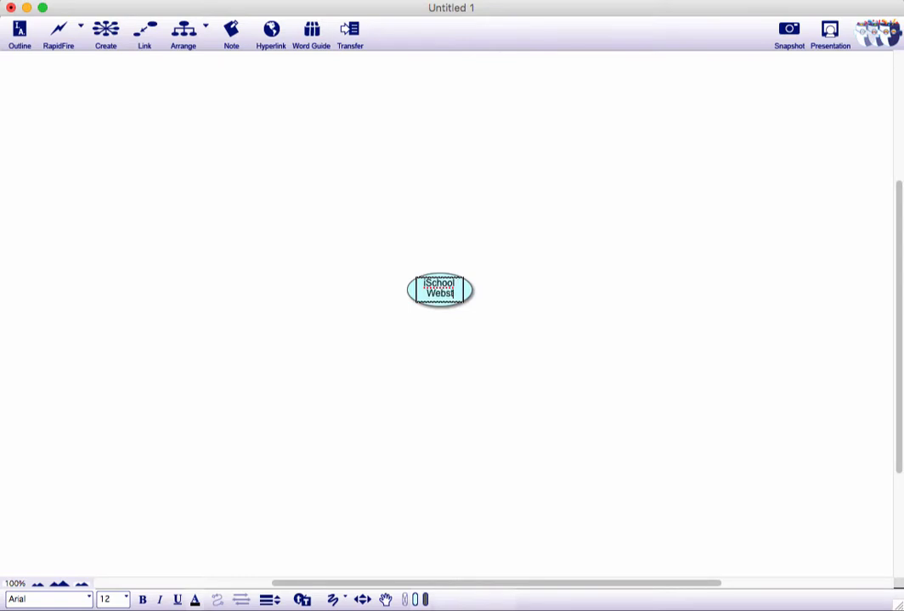
{"action": "type", "text": "ore Proje"}
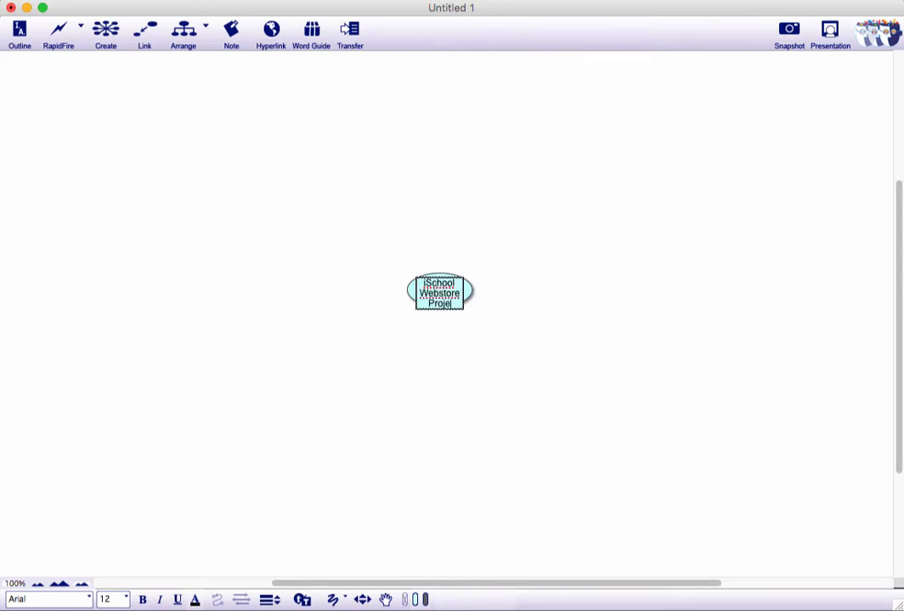
{"action": "type", "text": "ct Pla"}
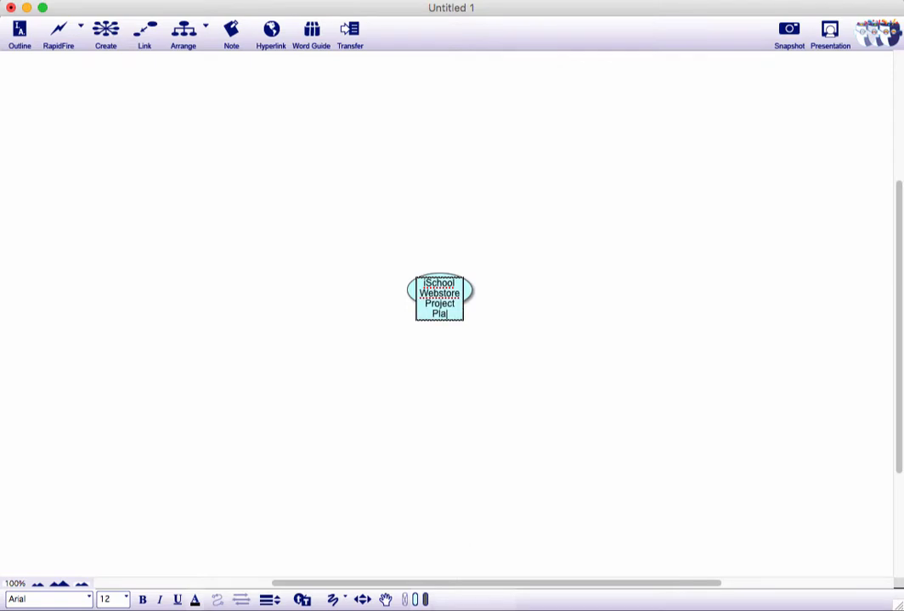
{"action": "type", "text": "n"}
{"action": "key", "text": "super+r"}
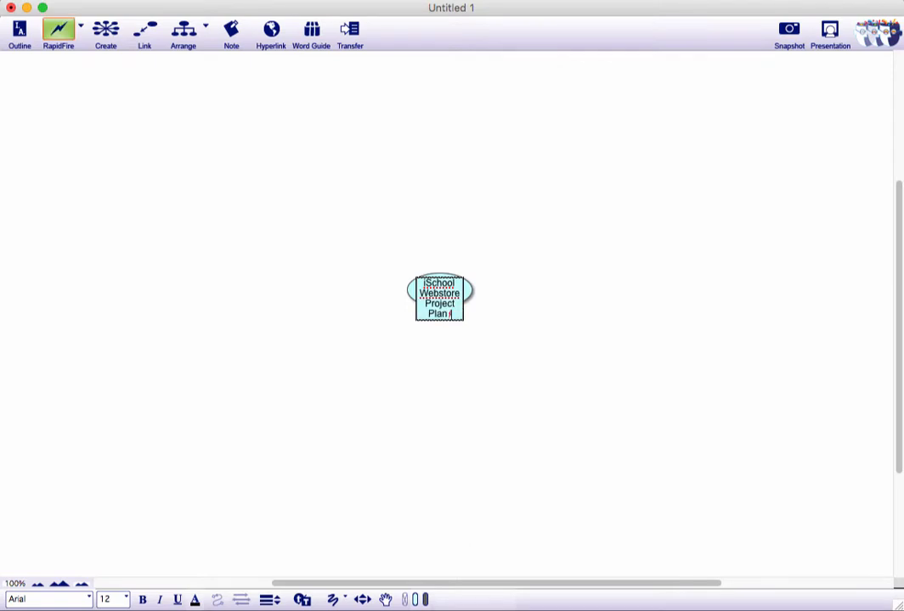
{"action": "left_click", "coordinate": [527, 238]}
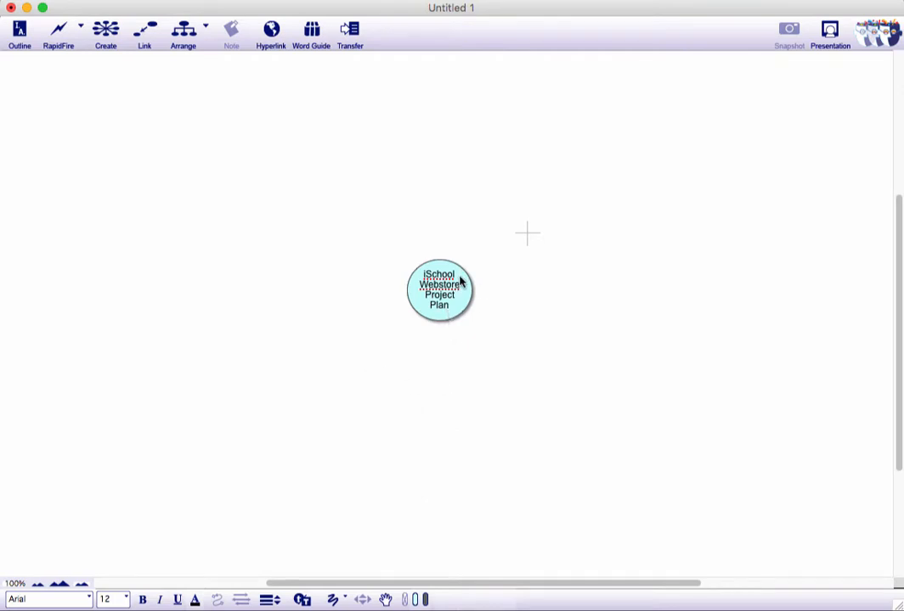
{"action": "left_click_drag", "start_coordinate": [461, 281], "coordinate": [113, 272]}
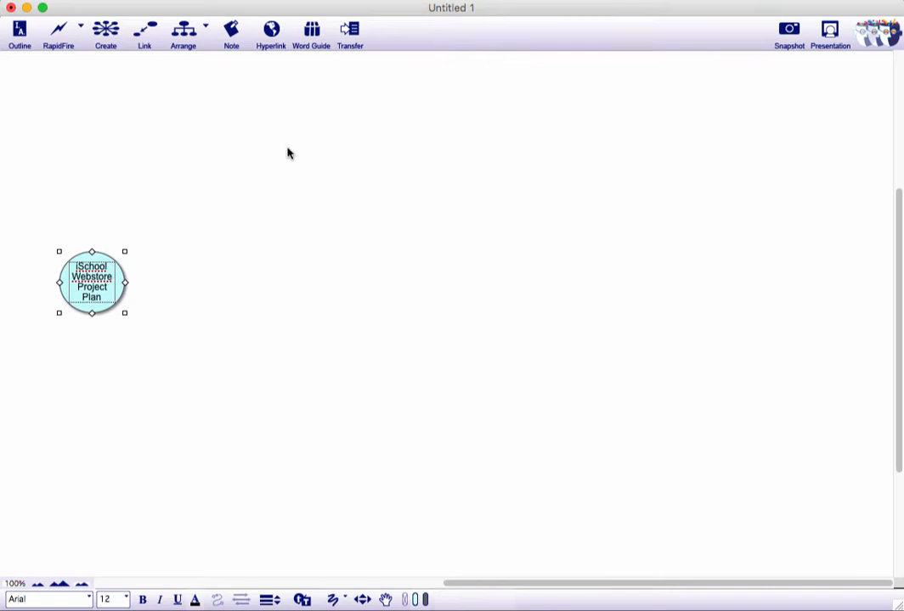
- Create a symbol labelled "The Stakeholders" linked from the project plan symbol and place it well above and right of it
{"action": "left_click", "coordinate": [117, 28]}
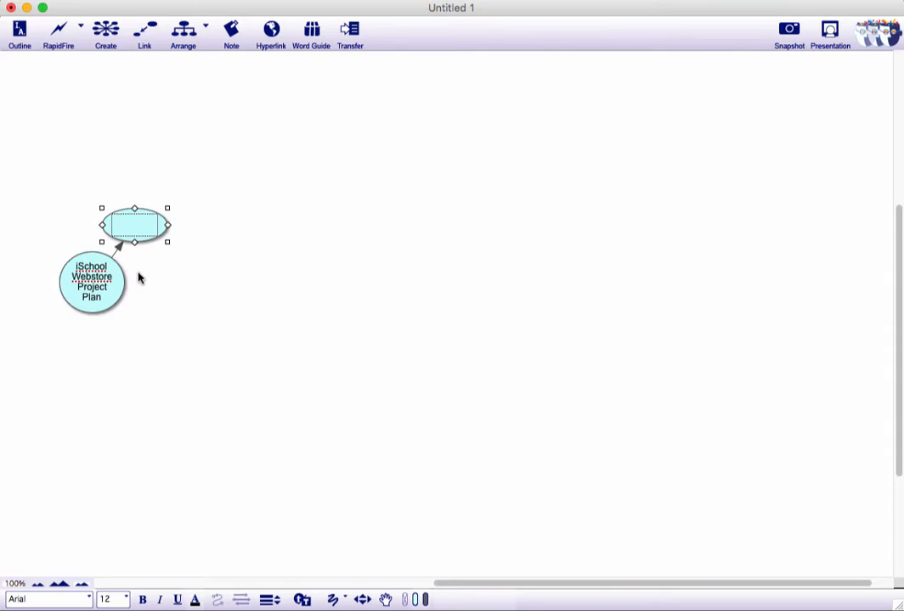
{"action": "left_click", "coordinate": [124, 227]}
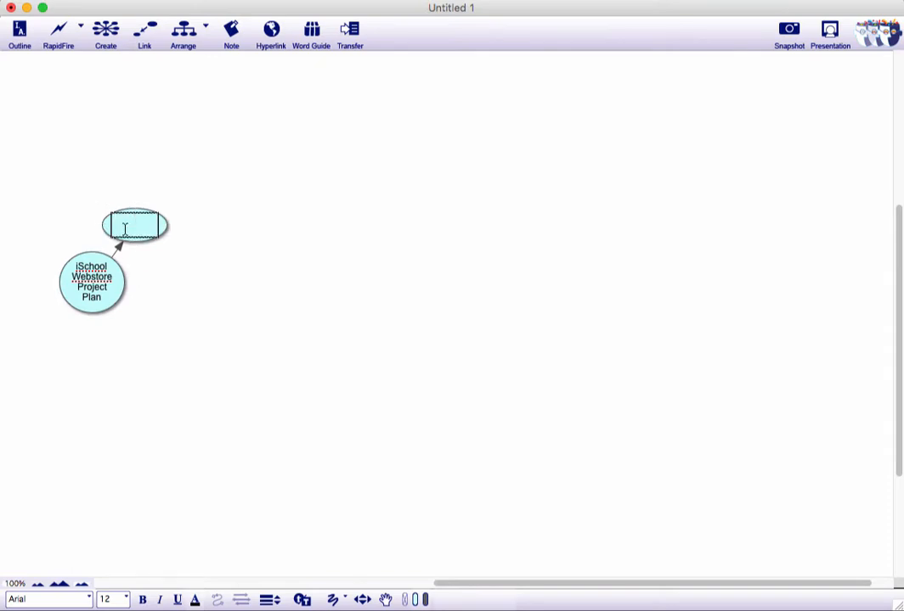
{"action": "type", "text": "The Stakeholders"}
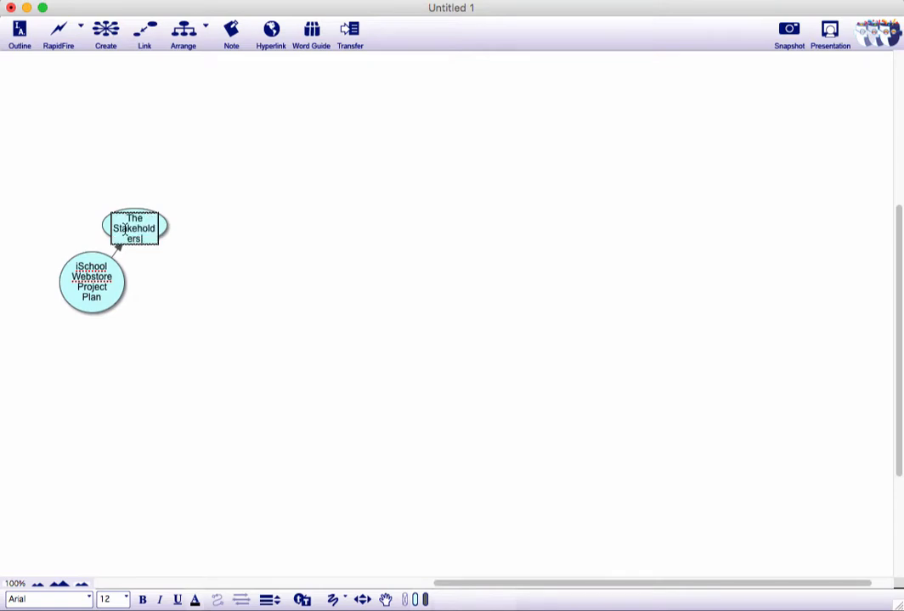
{"action": "left_click", "coordinate": [240, 217]}
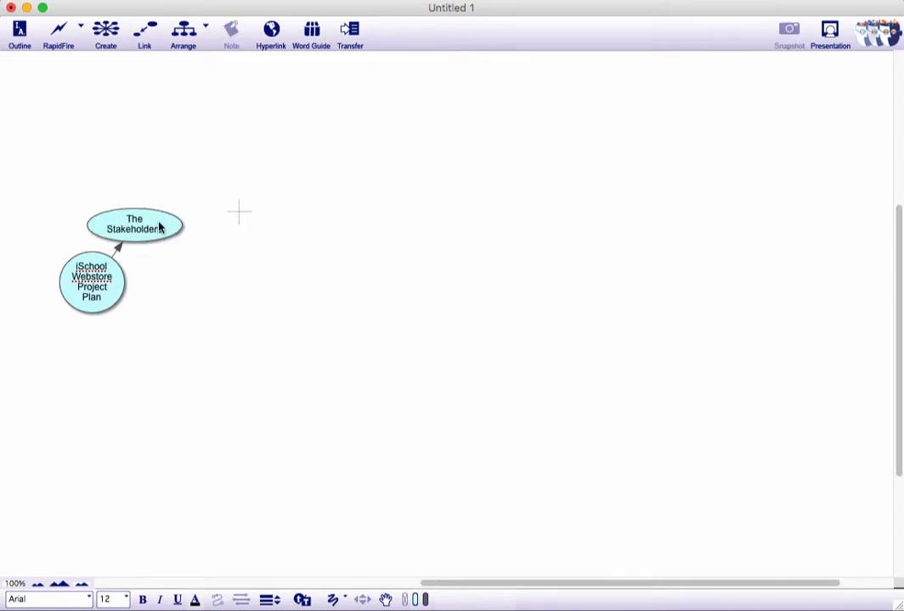
{"action": "left_click_drag", "start_coordinate": [159, 227], "coordinate": [232, 95]}
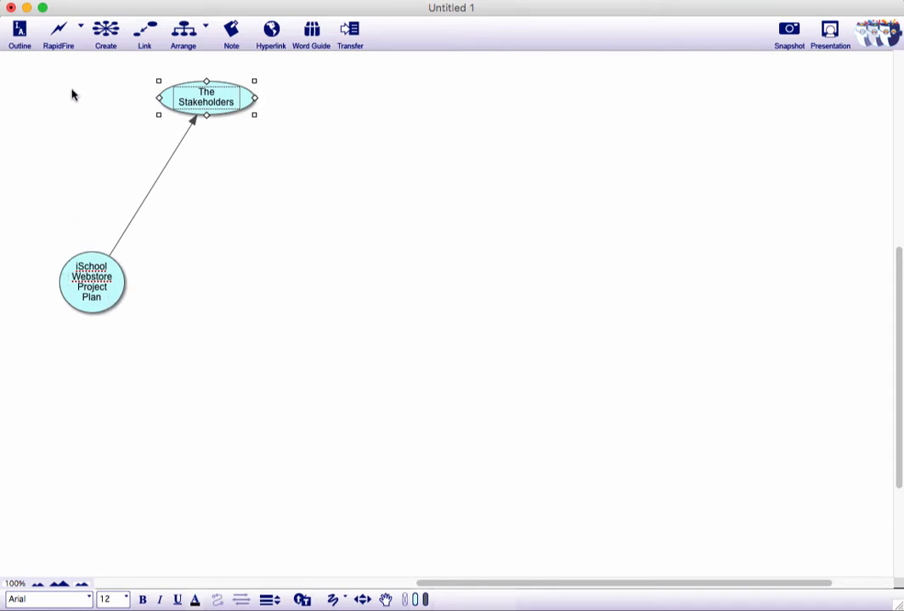
- Add a "Problem or Opportunity" symbol linked from the project plan symbol and position it below The Stakeholders
{"action": "left_click", "coordinate": [118, 31]}
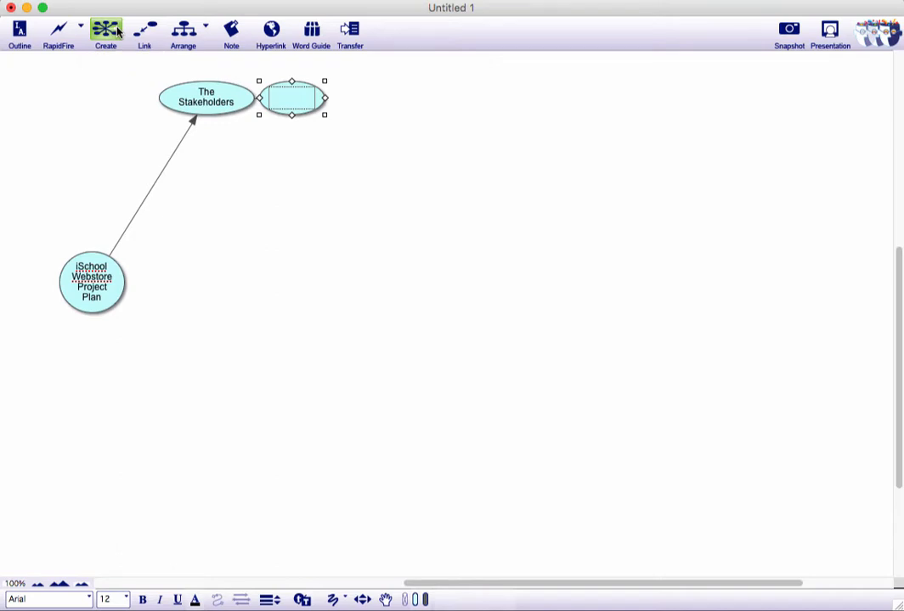
{"action": "key", "text": "super+z"}
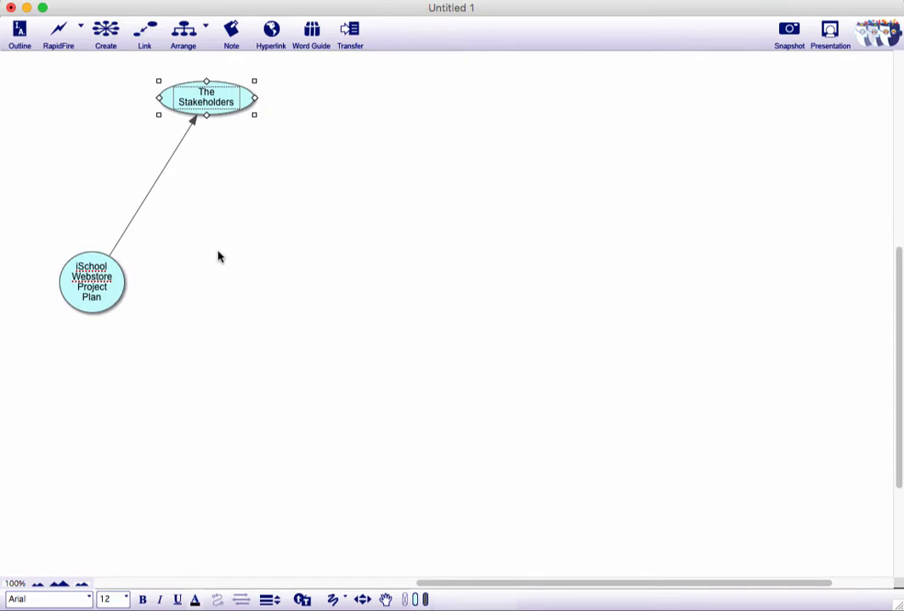
{"action": "left_click", "coordinate": [96, 284]}
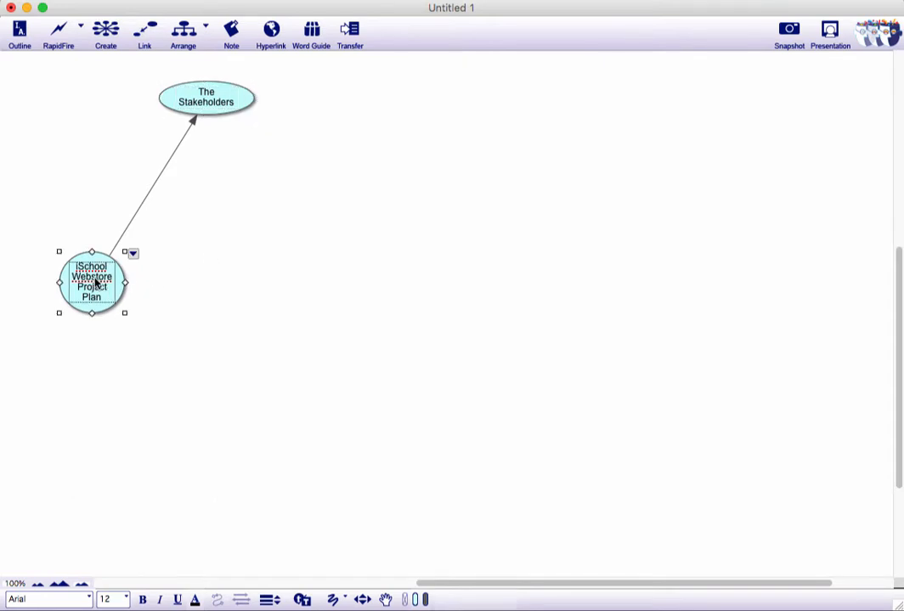
{"action": "left_click", "coordinate": [118, 33]}
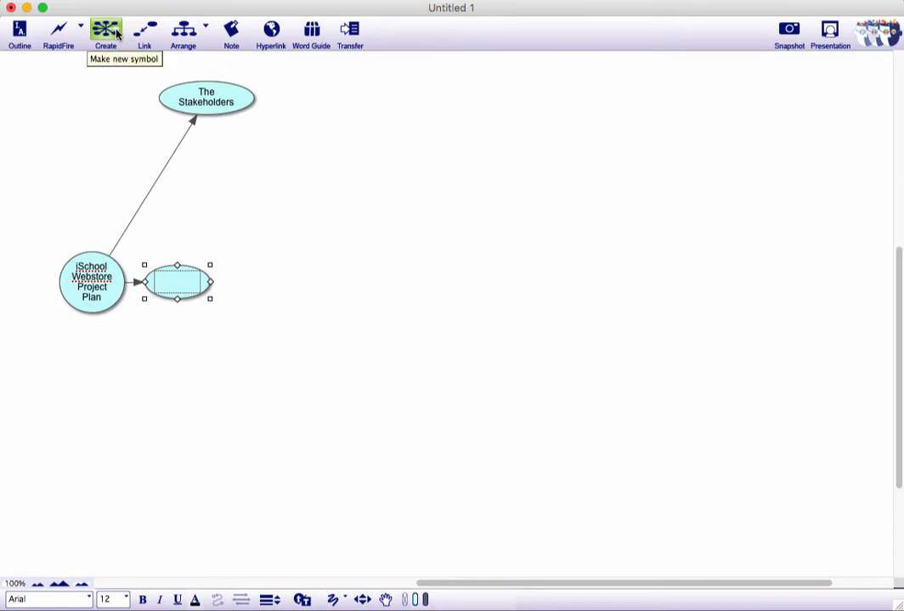
{"action": "type", "text": "Problem"}
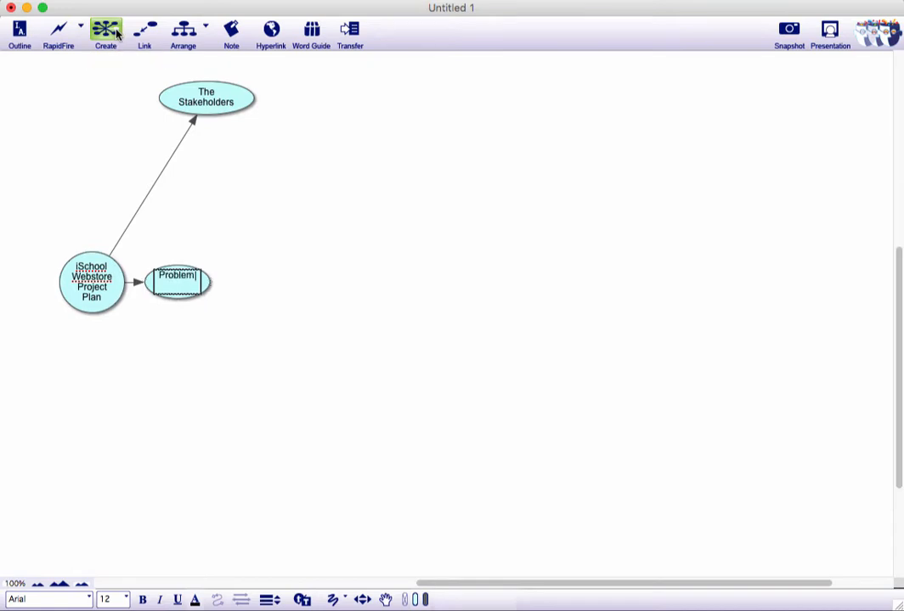
{"action": "type", "text": " or Opportunity"}
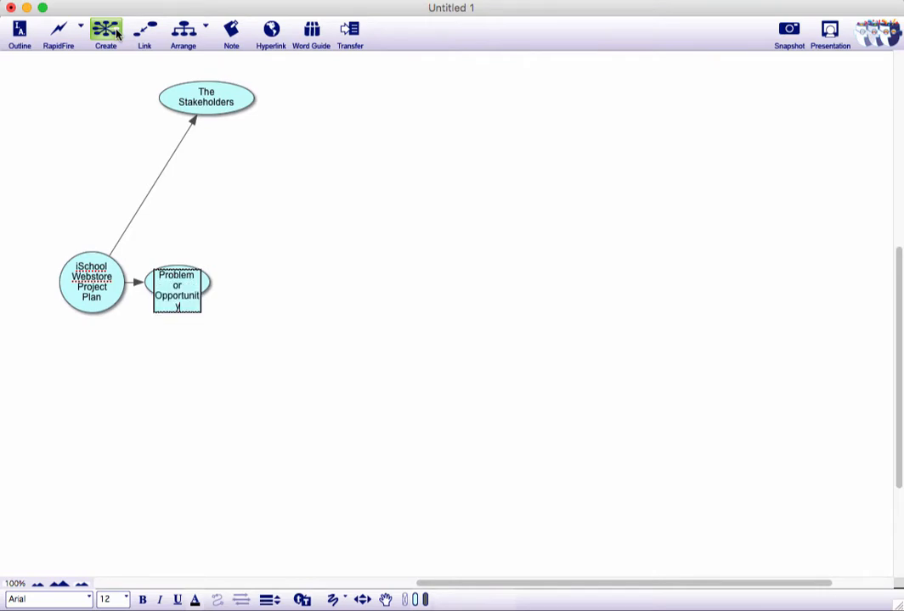
{"action": "left_click", "coordinate": [280, 208]}
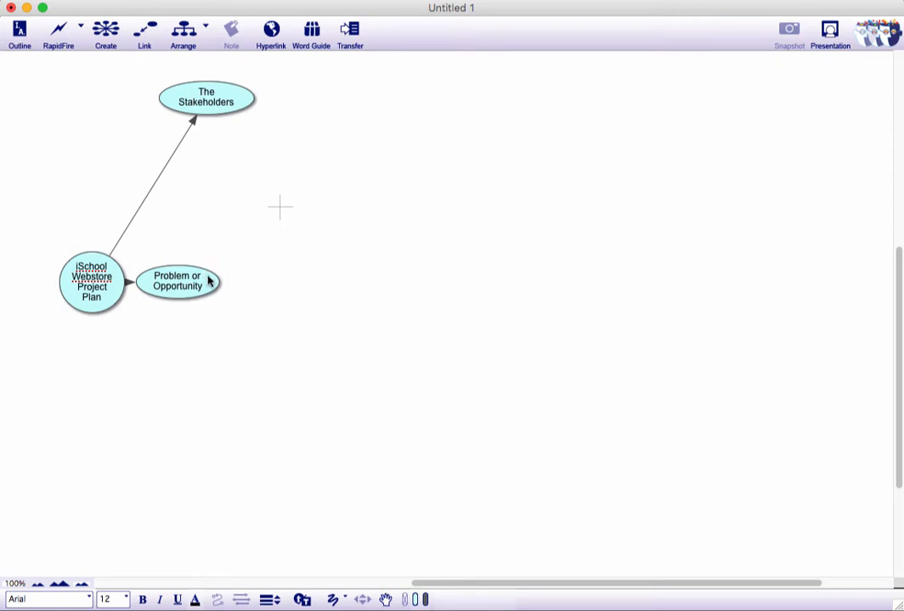
{"action": "left_click_drag", "start_coordinate": [210, 280], "coordinate": [238, 225]}
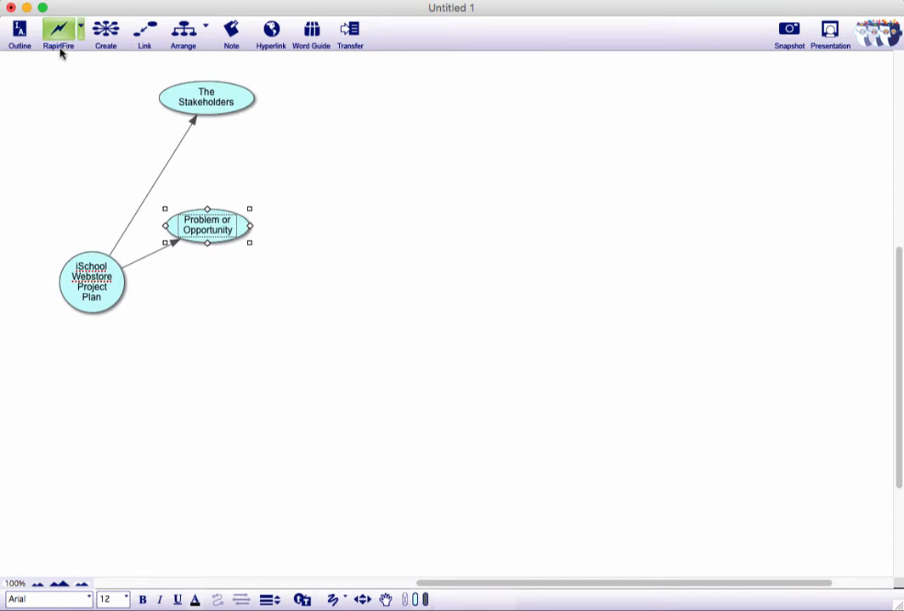
- Add a "Plan for Managing Scope" symbol linked from the project plan symbol, placed below Problem or Opportunity
{"action": "left_click", "coordinate": [117, 39]}
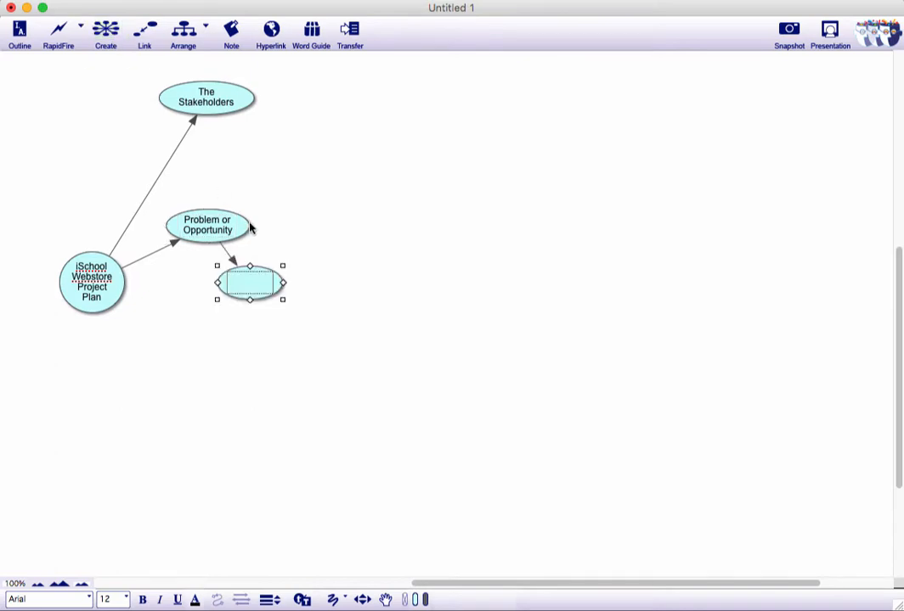
{"action": "key", "text": "super+z"}
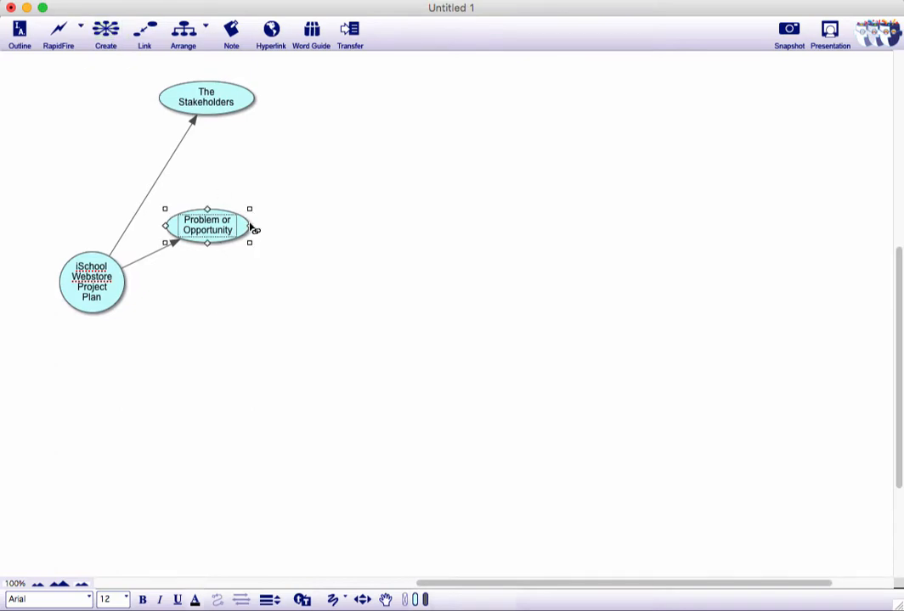
{"action": "left_click", "coordinate": [98, 285]}
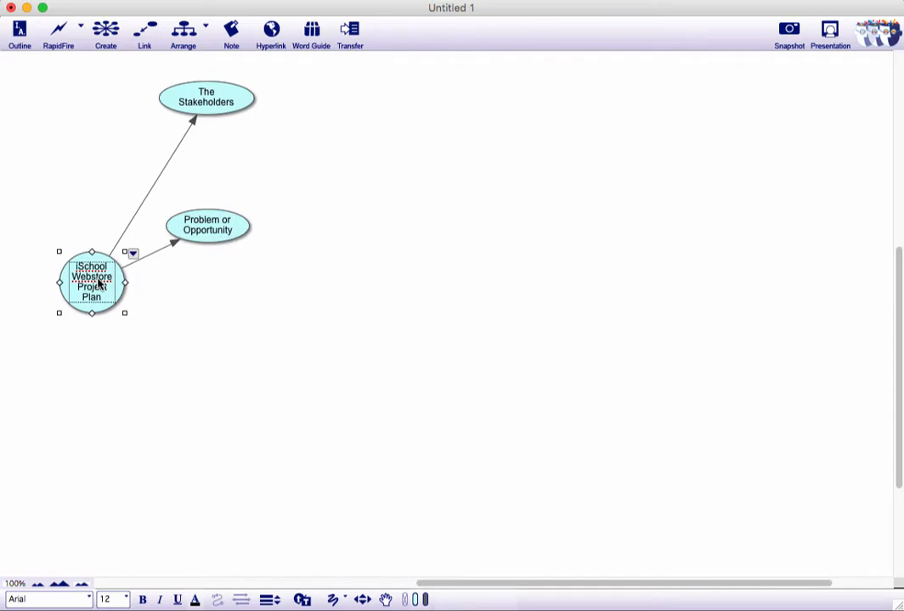
{"action": "left_click", "coordinate": [116, 39]}
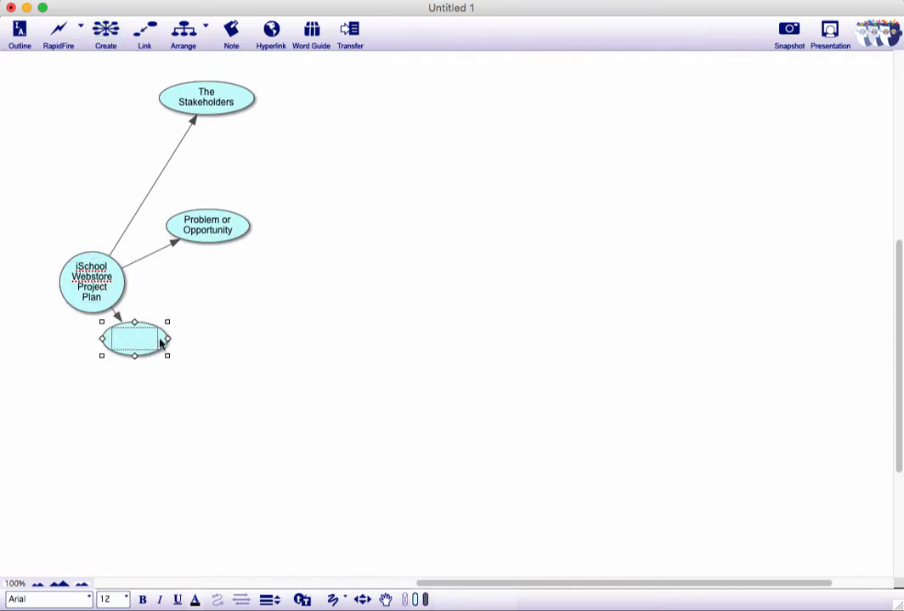
{"action": "left_click_drag", "start_coordinate": [142, 342], "coordinate": [213, 324]}
{"action": "left_click", "coordinate": [213, 325]}
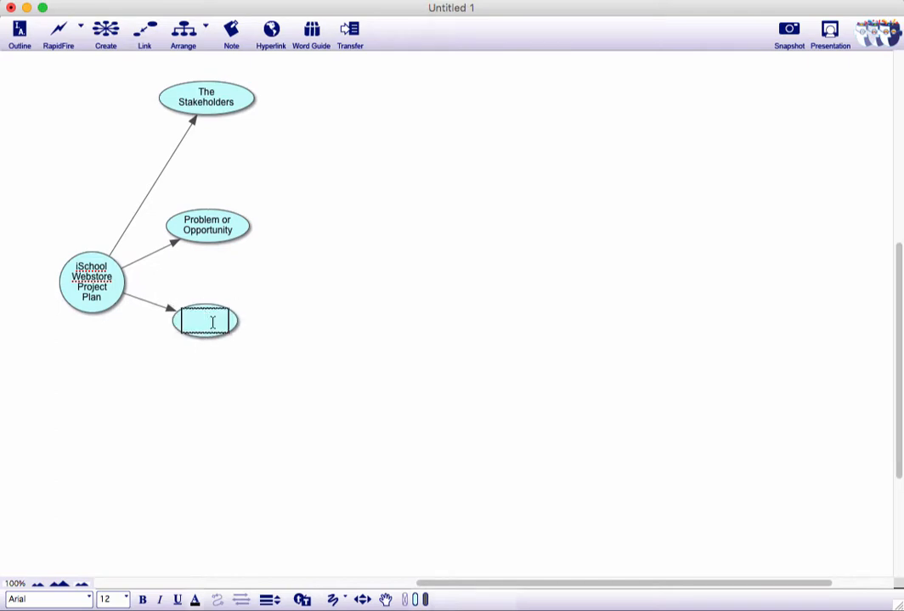
{"action": "type", "text": "Plan for Managing Scope"}
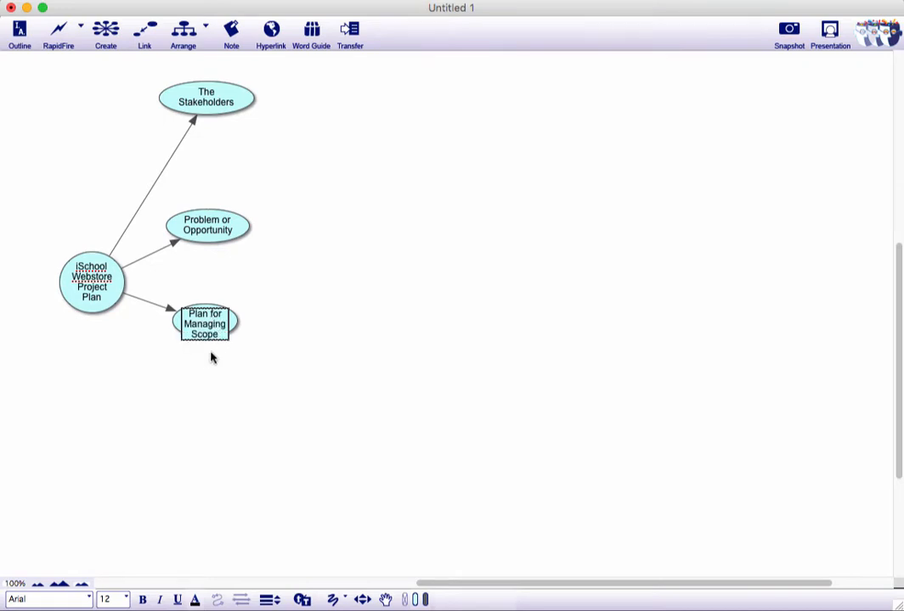
{"action": "left_click", "coordinate": [215, 362]}
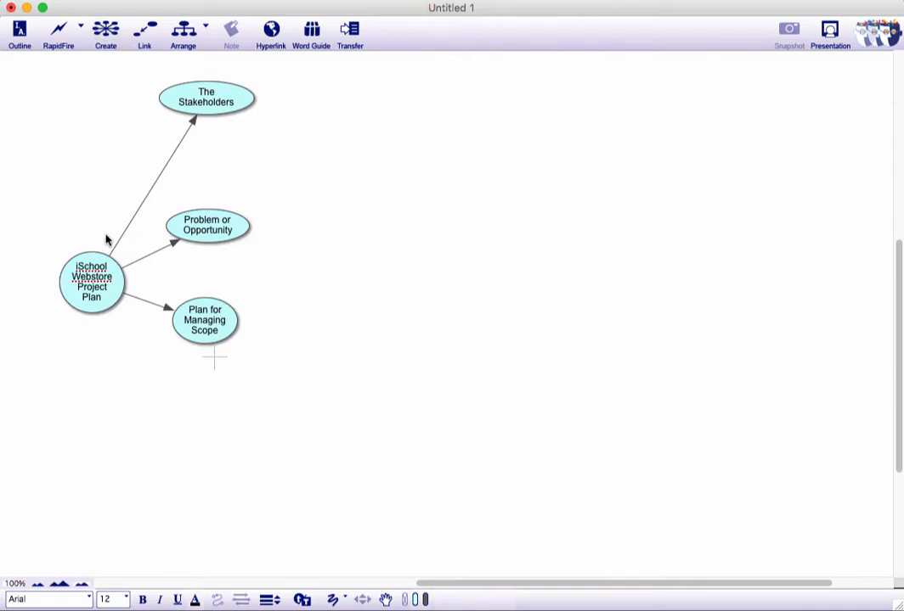
- Add a "Plan for Requirements Gathering" symbol linked from the project plan symbol, placed below Plan for Managing Scope
{"action": "left_click", "coordinate": [109, 281]}
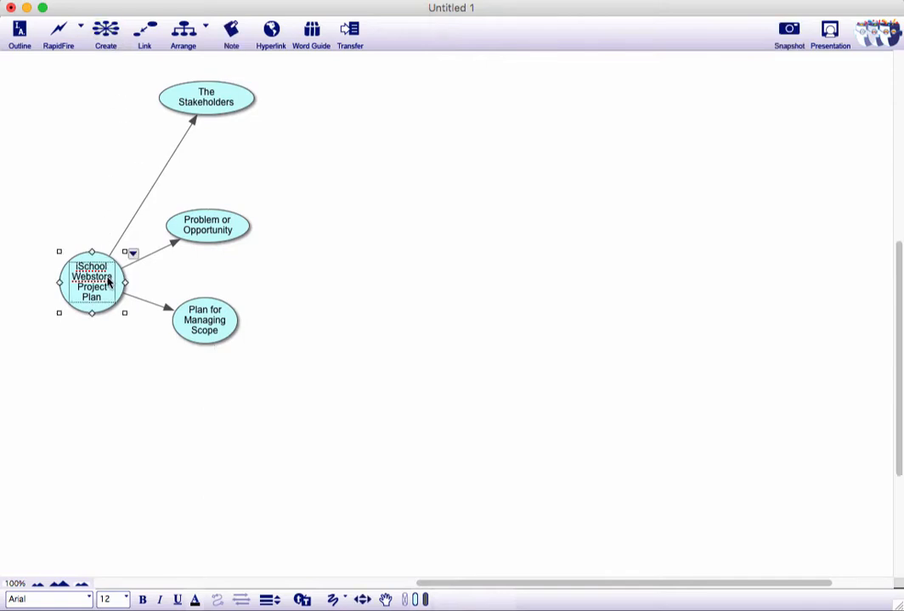
{"action": "left_click", "coordinate": [113, 38]}
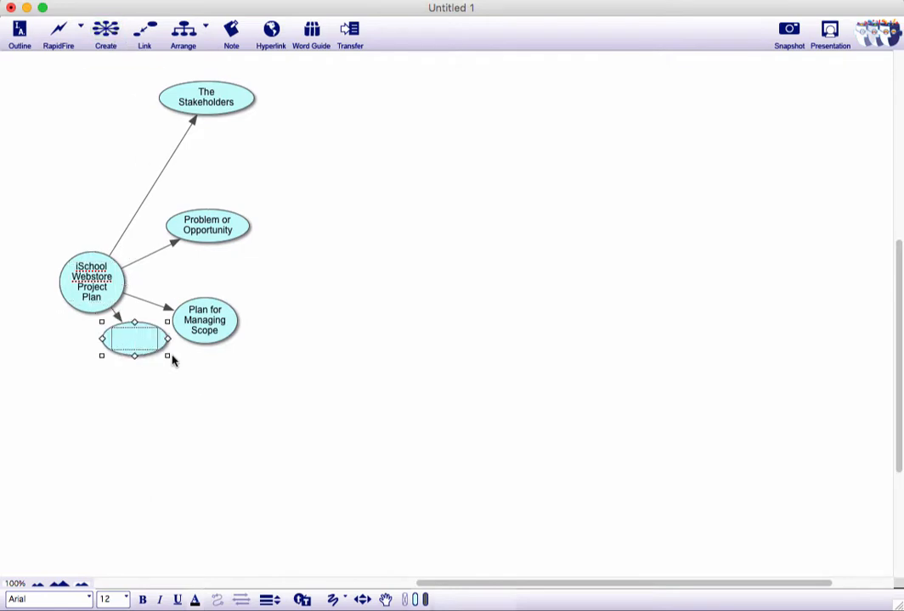
{"action": "left_click_drag", "start_coordinate": [147, 339], "coordinate": [221, 426]}
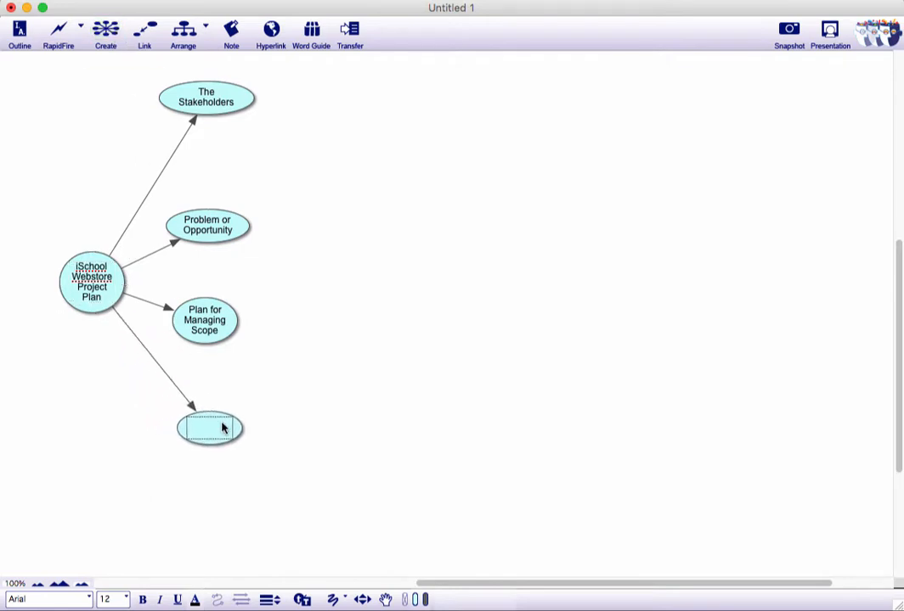
{"action": "left_click", "coordinate": [204, 429]}
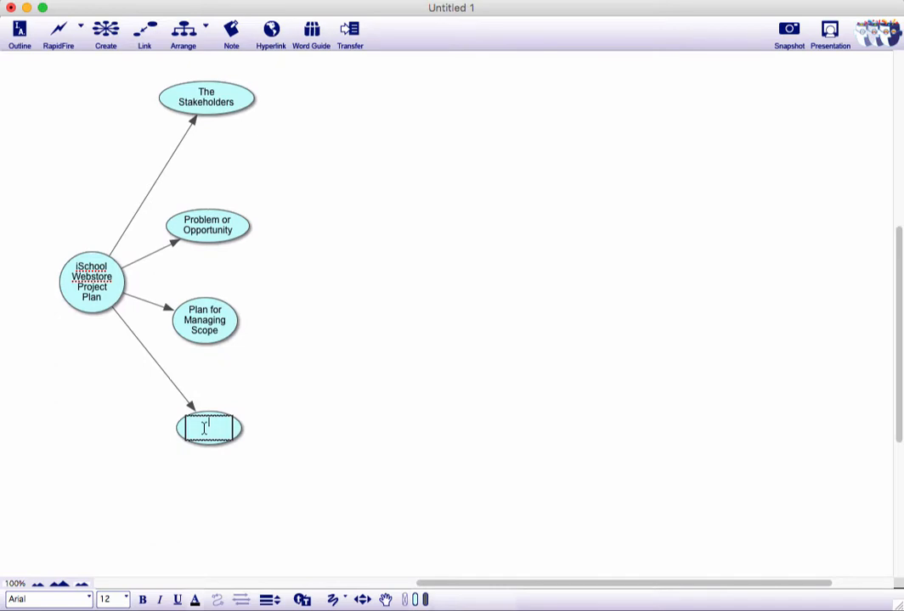
{"action": "type", "text": "Plan for Requirem"}
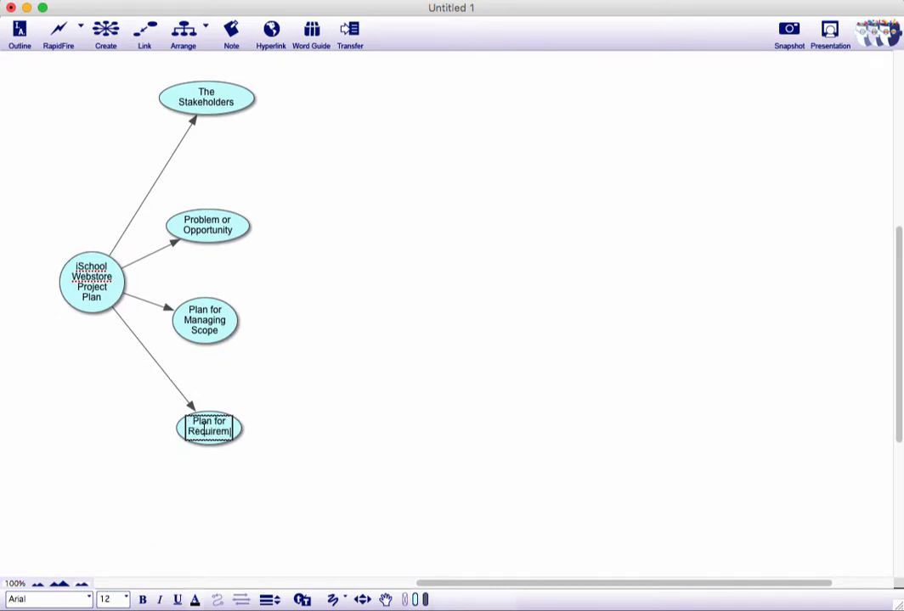
{"action": "type", "text": "ents Gathering"}
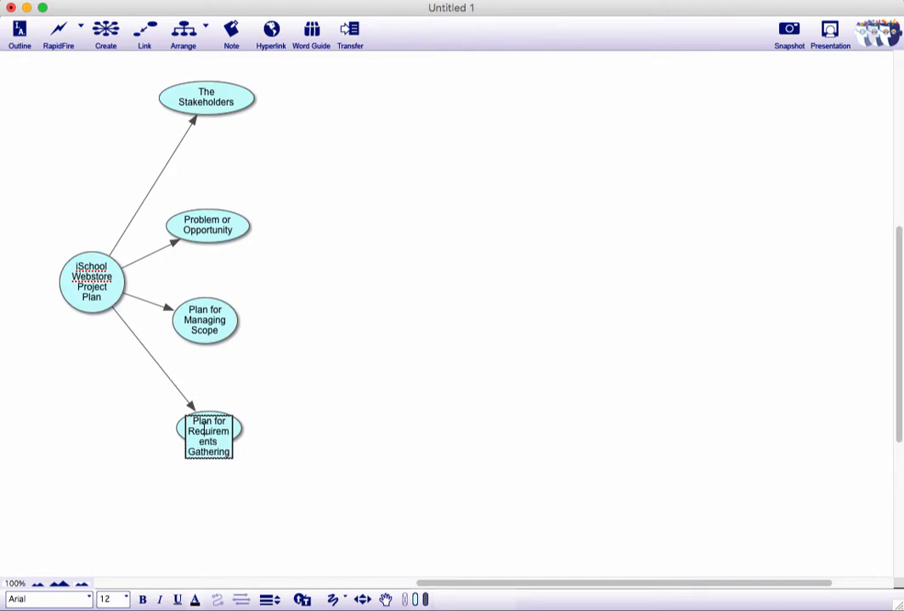
- Finish editing the requirements gathering label, view the plan as an outline and return to the diagram
{"action": "left_click", "coordinate": [272, 480]}
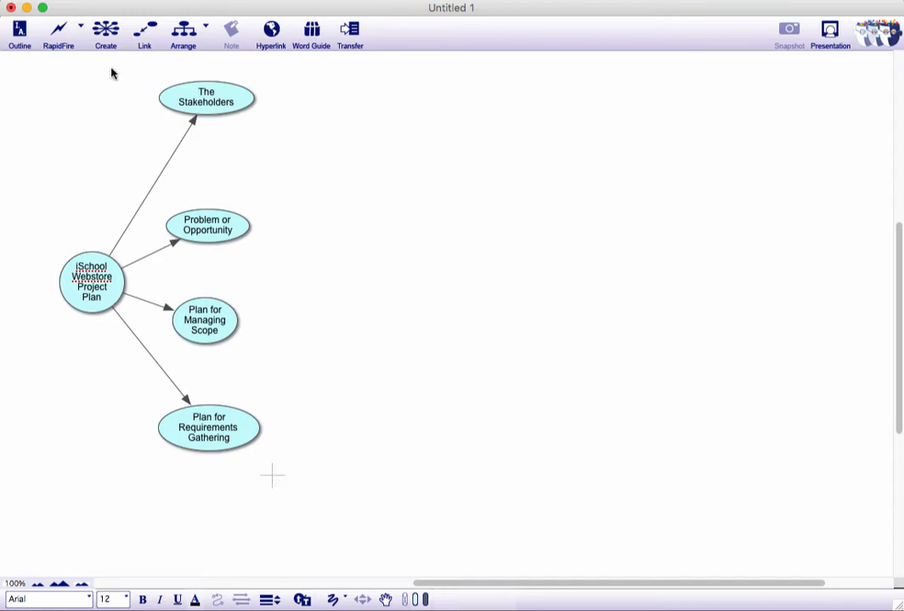
{"action": "left_click", "coordinate": [21, 31]}
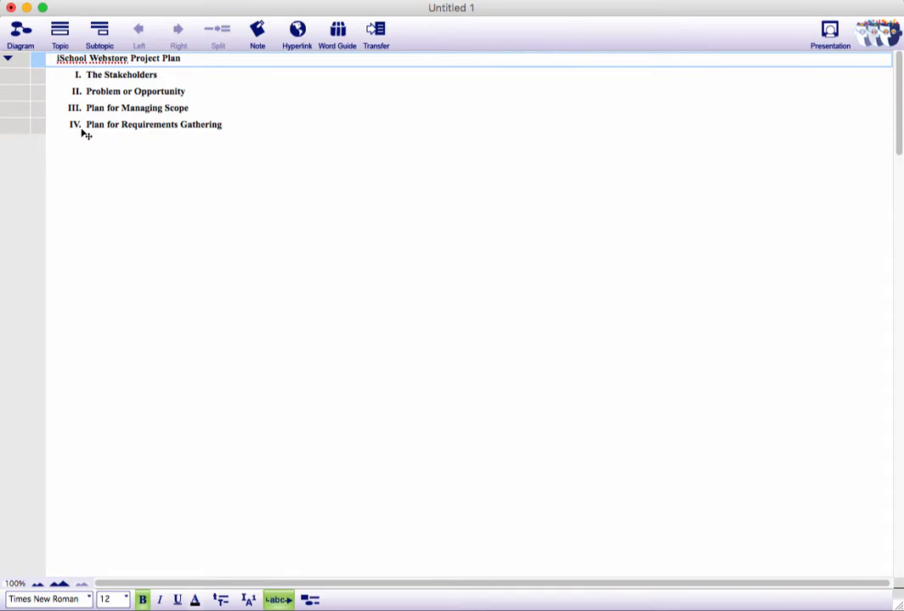
{"action": "left_click", "coordinate": [21, 32]}
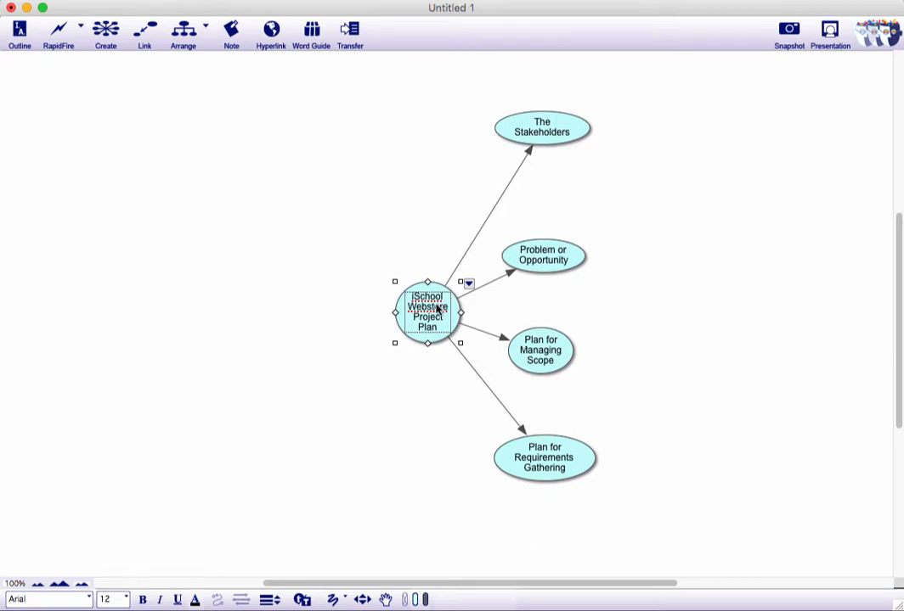
- Nudge the iSchool Webstore Project Plan symbol slightly up and left, away from its four linked symbols
{"action": "mouse_move", "coordinate": [436, 310]}
{"action": "left_mouse_down"}
{"action": "mouse_move", "coordinate": [330, 317]}
{"action": "mouse_move", "coordinate": [424, 301]}
{"action": "left_mouse_up"}
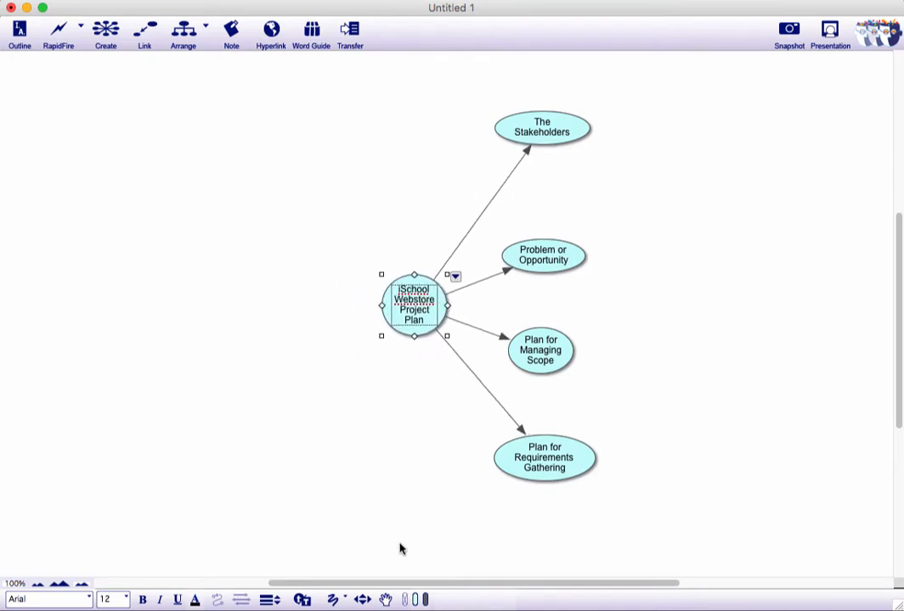
{"action": "left_click_drag", "start_coordinate": [410, 588], "coordinate": [538, 585]}
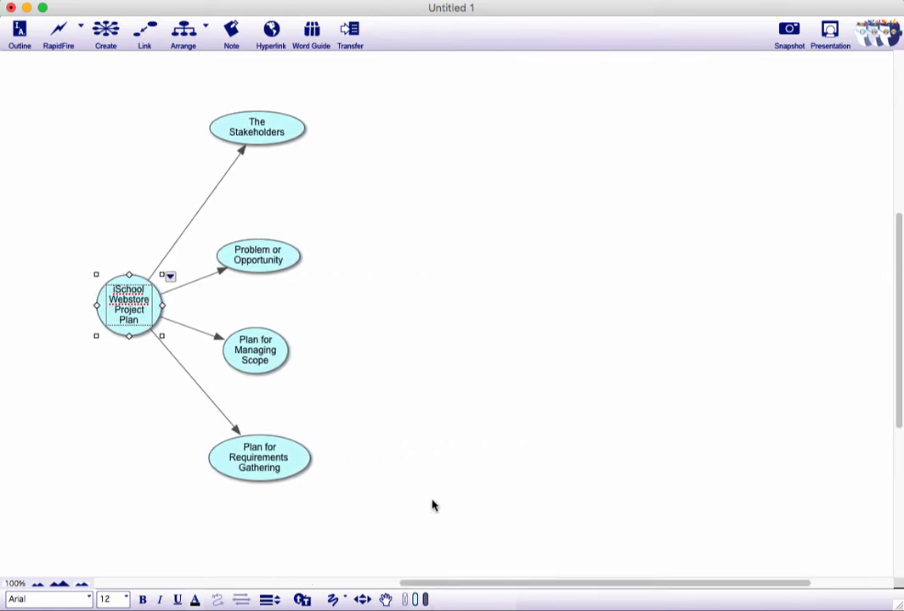
- Add three blank symbols linked from The Stakeholders and arrange them in a column to its right
{"action": "left_click", "coordinate": [267, 133]}
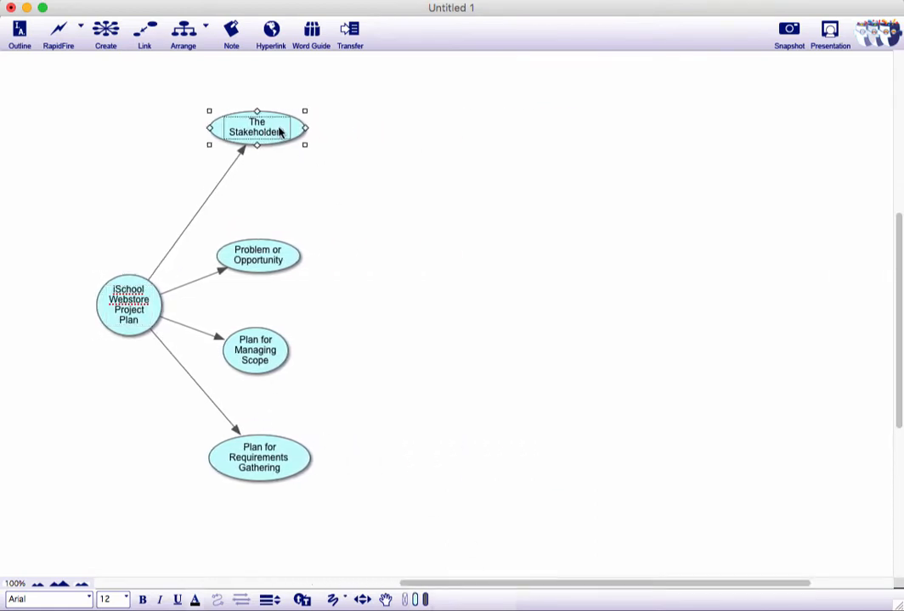
{"action": "left_click", "coordinate": [114, 28]}
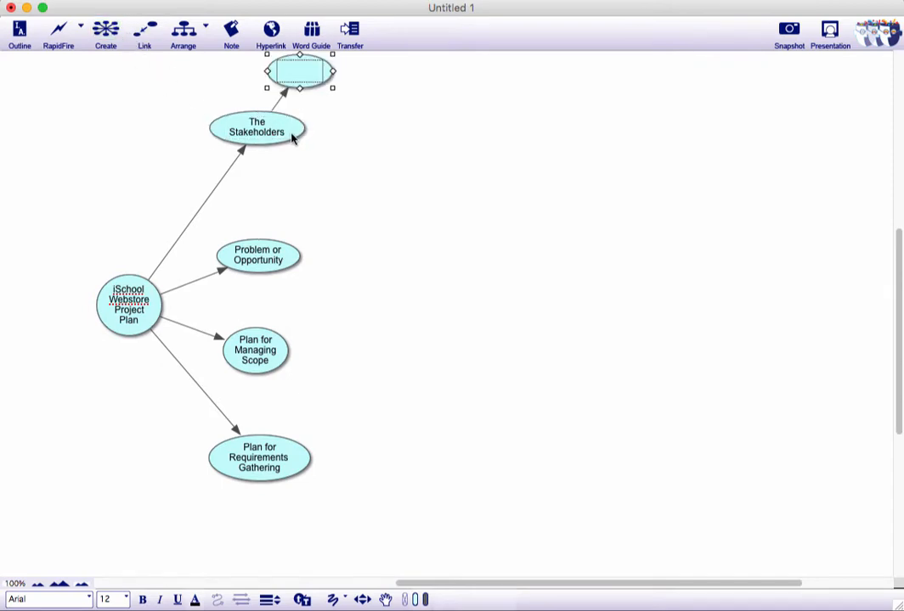
{"action": "left_click", "coordinate": [244, 115]}
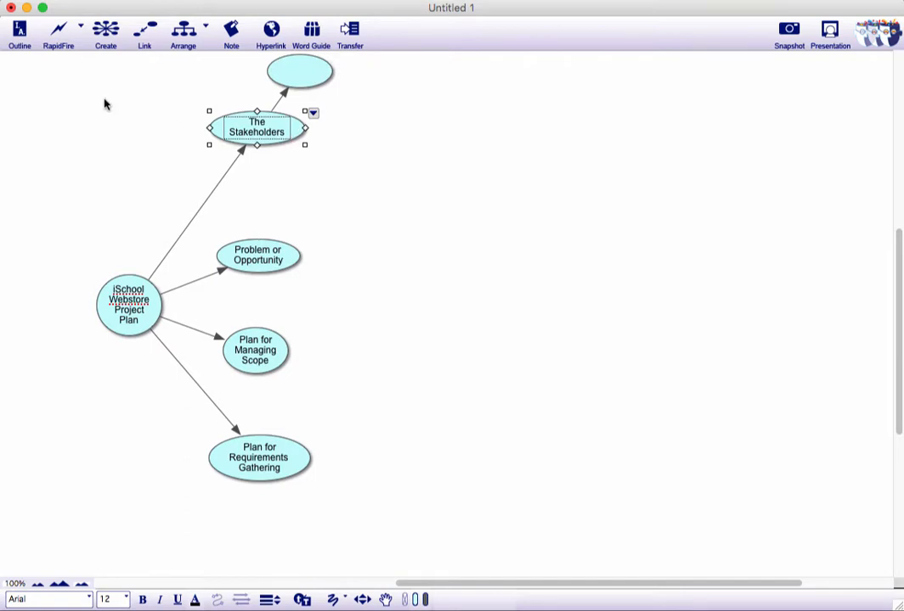
{"action": "left_click", "coordinate": [113, 31]}
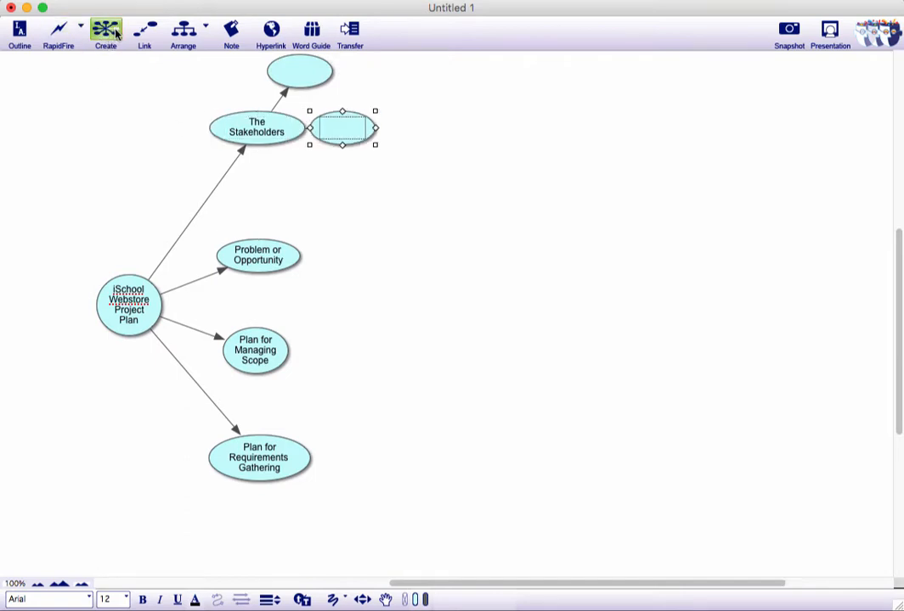
{"action": "left_click", "coordinate": [259, 142]}
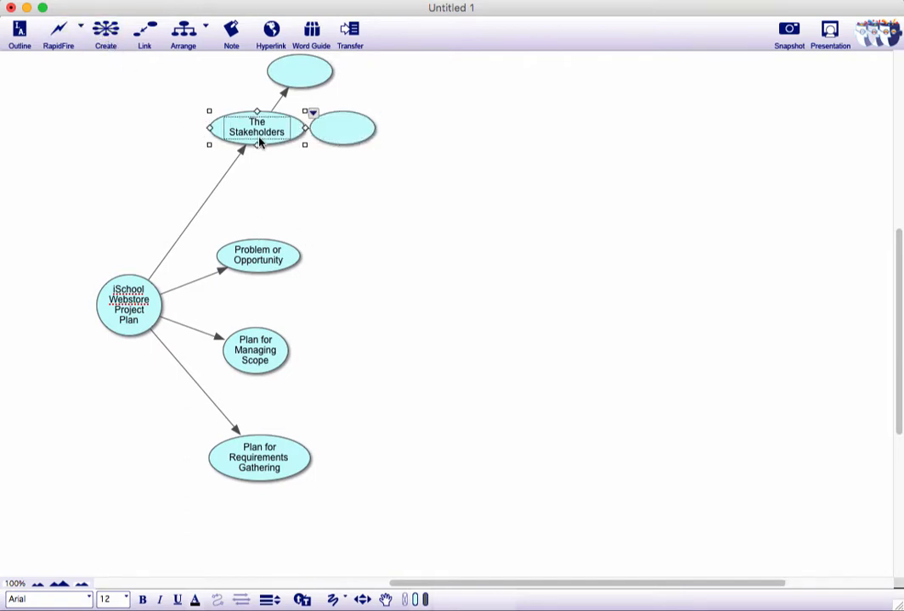
{"action": "left_click", "coordinate": [115, 37]}
{"action": "left_click_drag", "start_coordinate": [309, 72], "coordinate": [383, 75]}
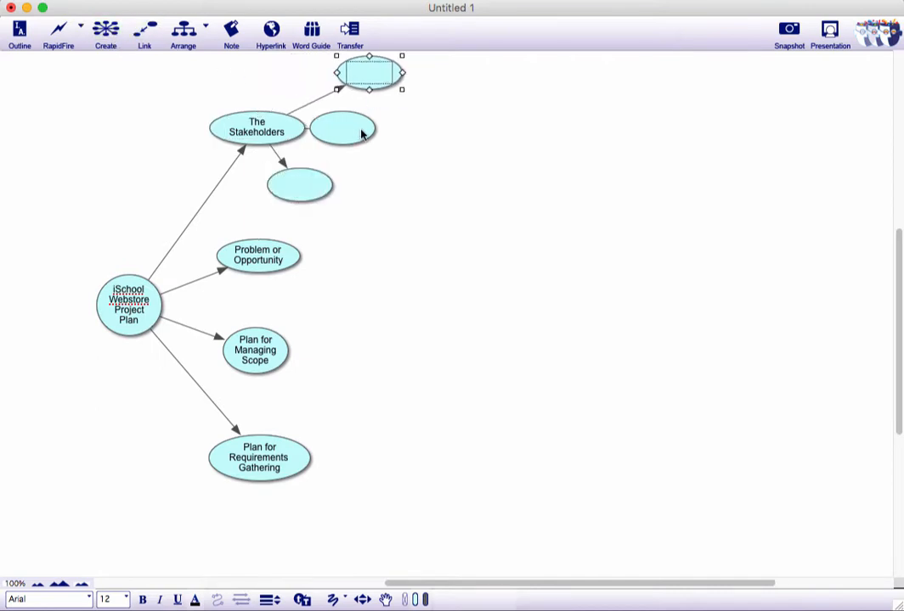
{"action": "left_click_drag", "start_coordinate": [361, 133], "coordinate": [389, 133]}
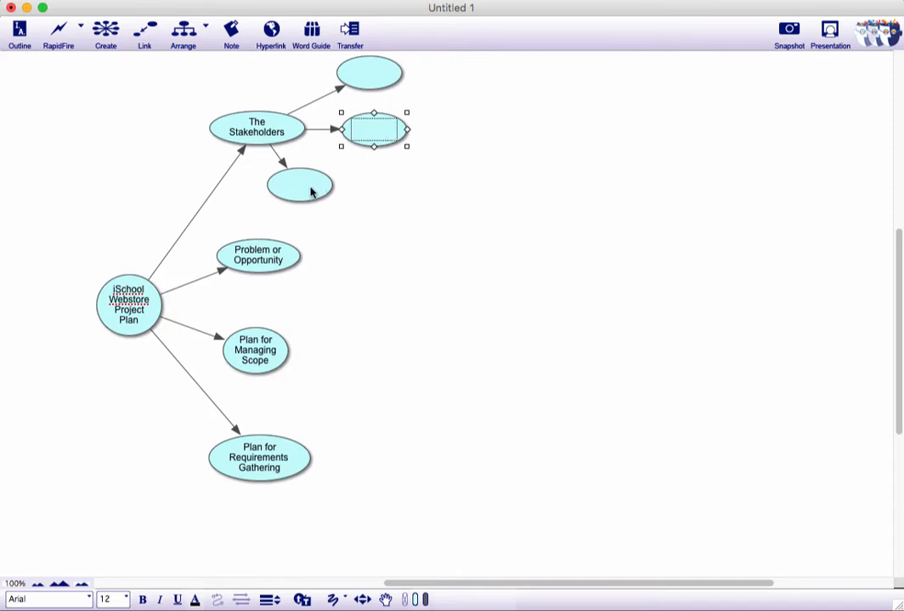
{"action": "left_click_drag", "start_coordinate": [311, 192], "coordinate": [385, 192]}
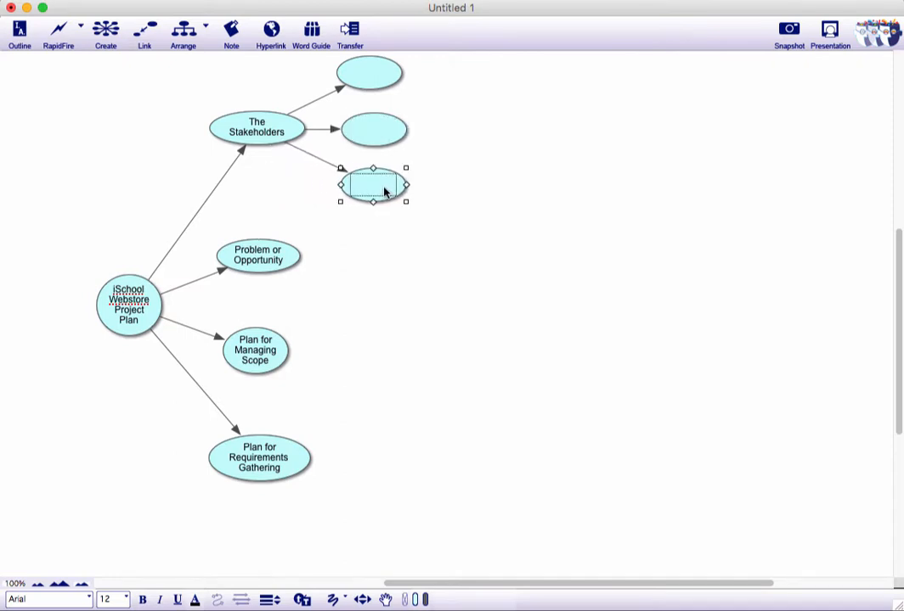
- Label the upper blank symbol "Identify Stakeholders" and the middle one "Classify Stakeholders"
{"action": "double_click", "coordinate": [363, 75]}
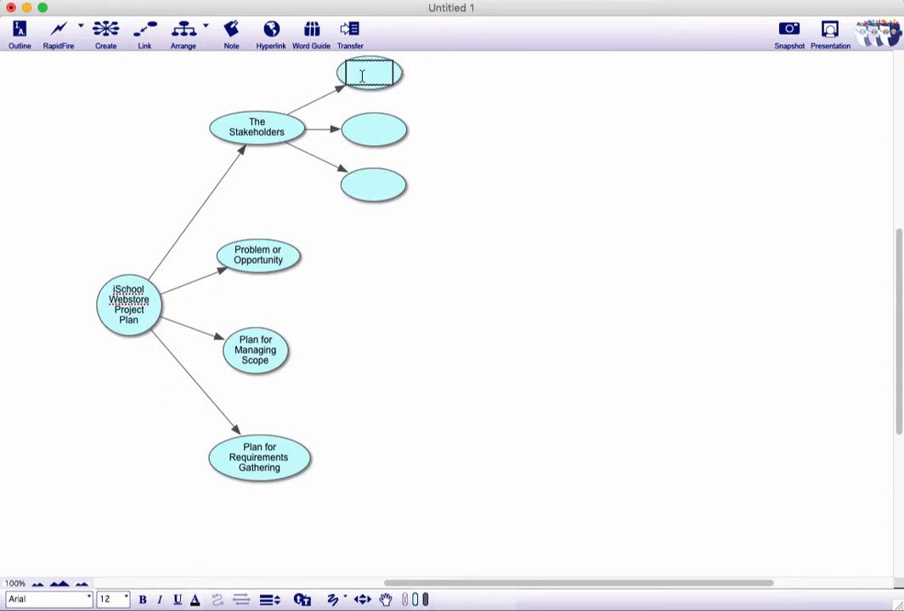
{"action": "type", "text": "Identify Stakeholders"}
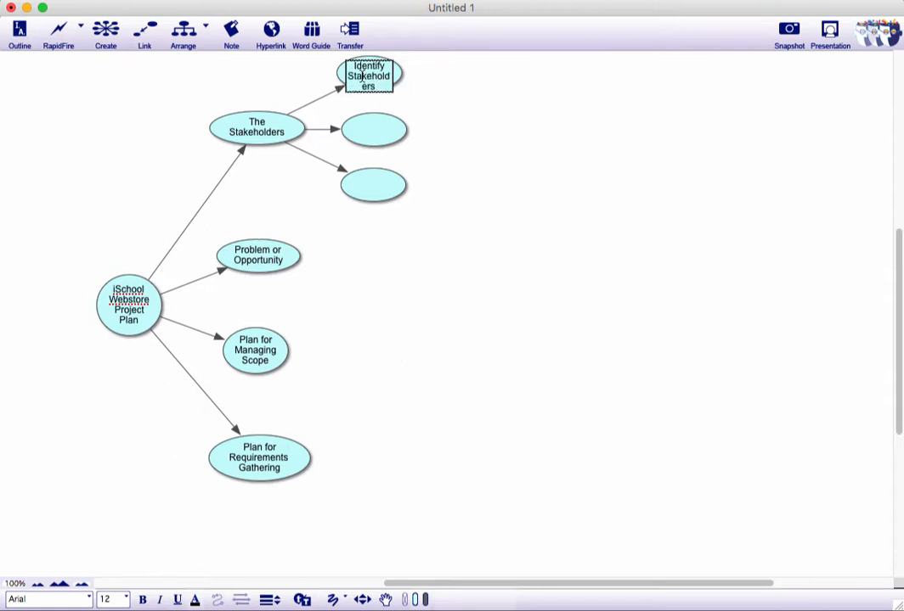
{"action": "left_click", "coordinate": [501, 92]}
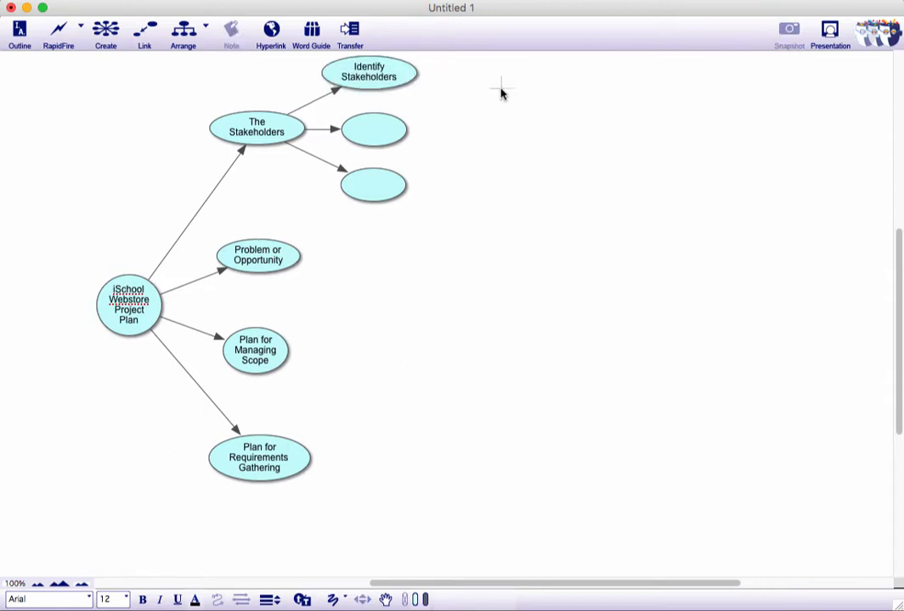
{"action": "double_click", "coordinate": [376, 138]}
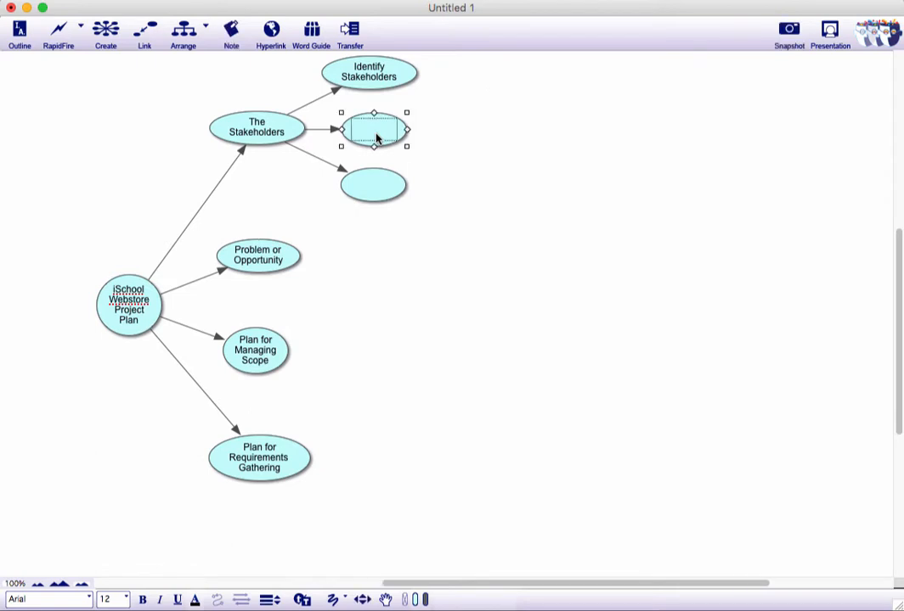
{"action": "type", "text": "Classify"}
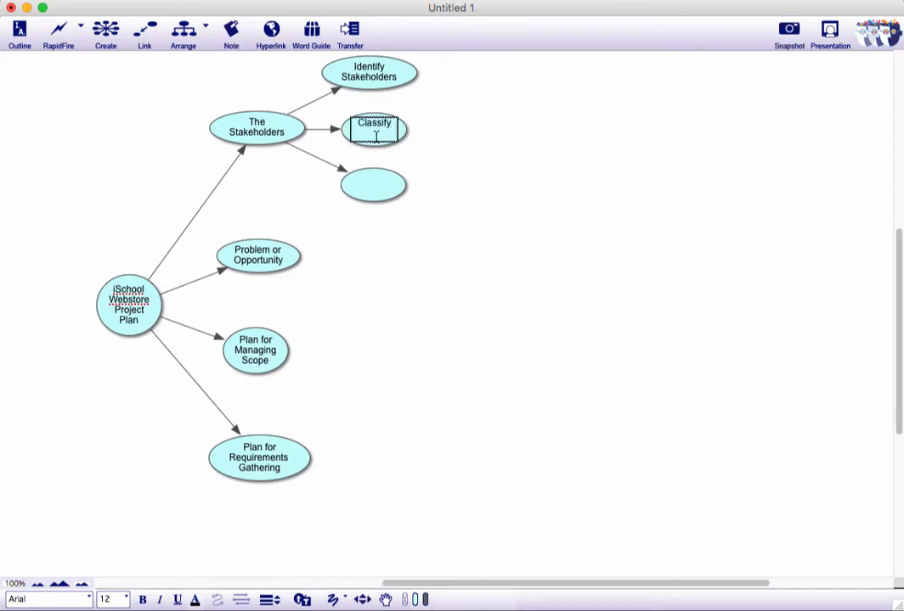
{"action": "type", "text": " Stakeholders"}
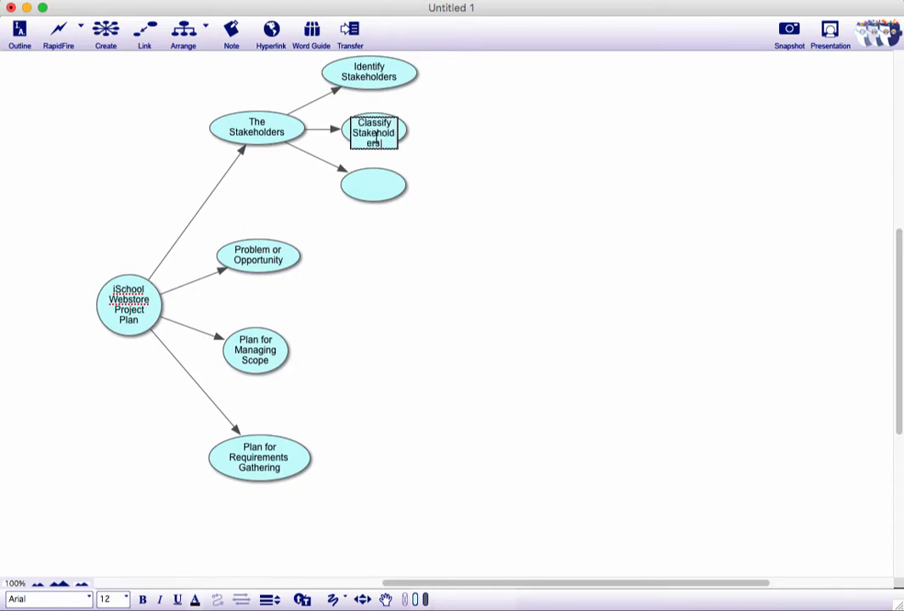
- Label the lowest blank symbol linked from The Stakeholders "Rationale for Classification"
{"action": "left_click", "coordinate": [369, 182]}
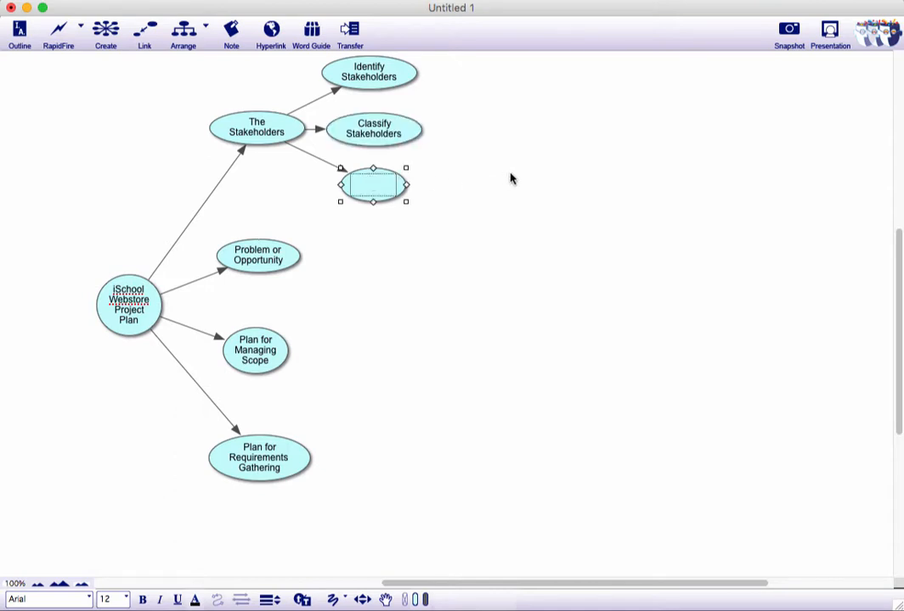
{"action": "left_click", "coordinate": [365, 186]}
{"action": "type", "text": "R"}
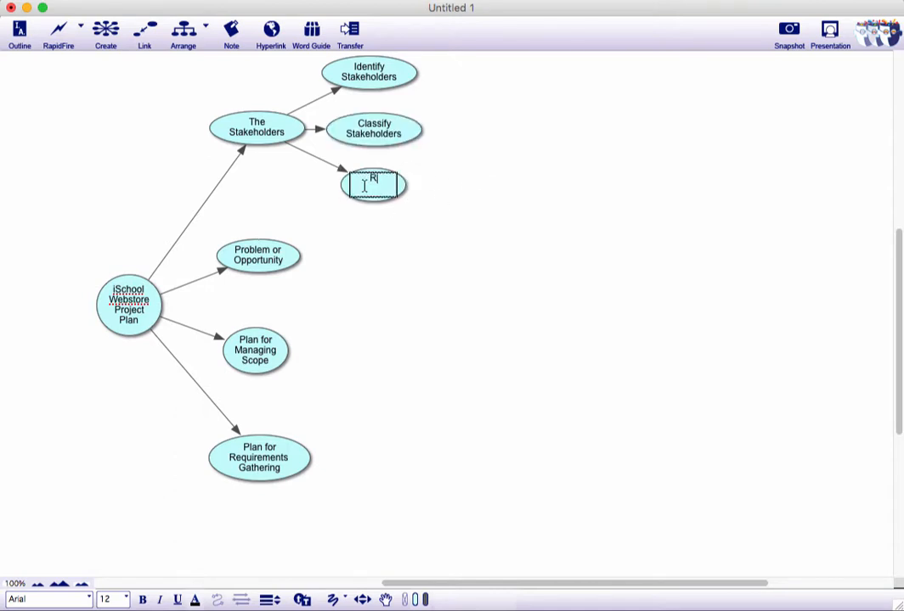
{"action": "type", "text": "ationale for Cla"}
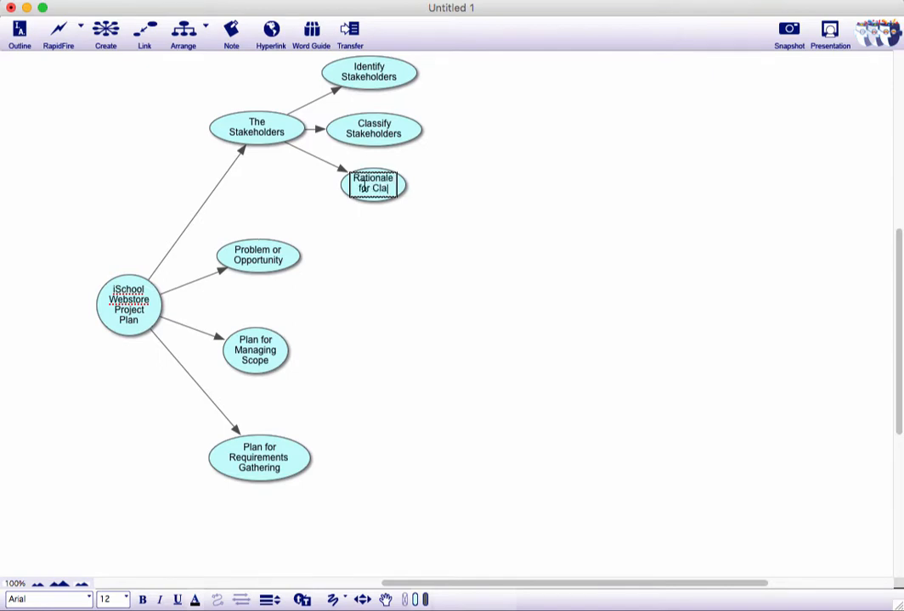
{"action": "type", "text": "ssification"}
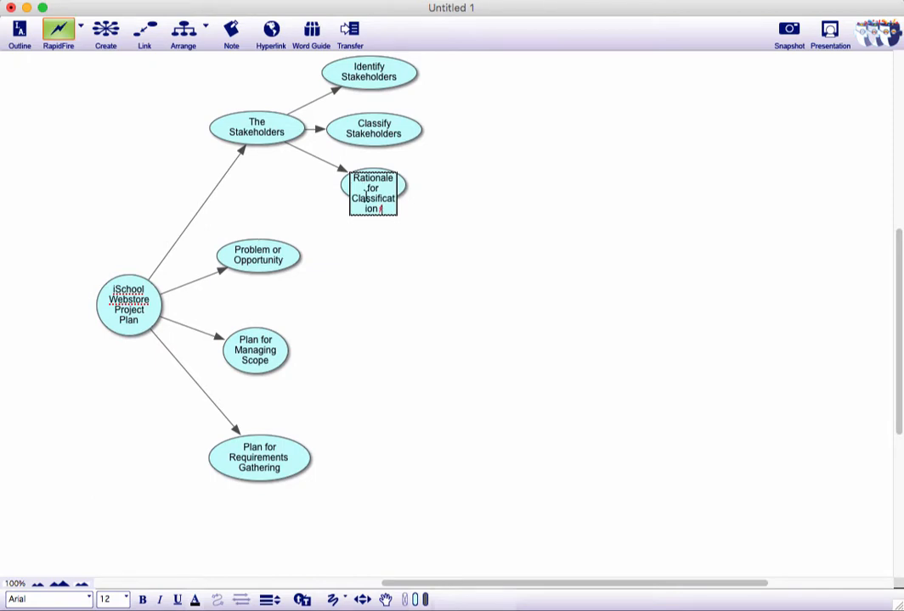
{"action": "left_click", "coordinate": [483, 252]}
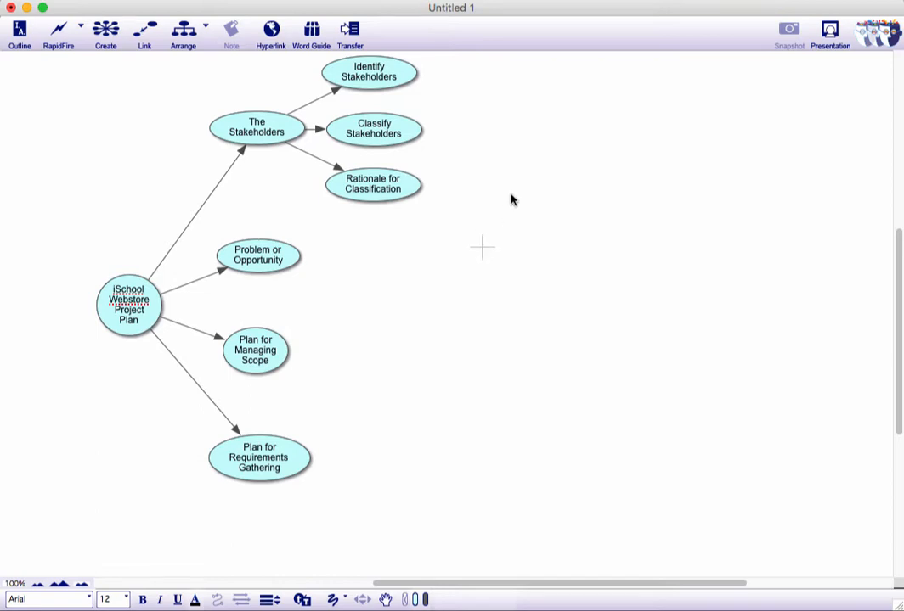
- Add a "Potential Customers" symbol linked from Identify Stakeholders and place it above and to the right of it
{"action": "left_click", "coordinate": [416, 77]}
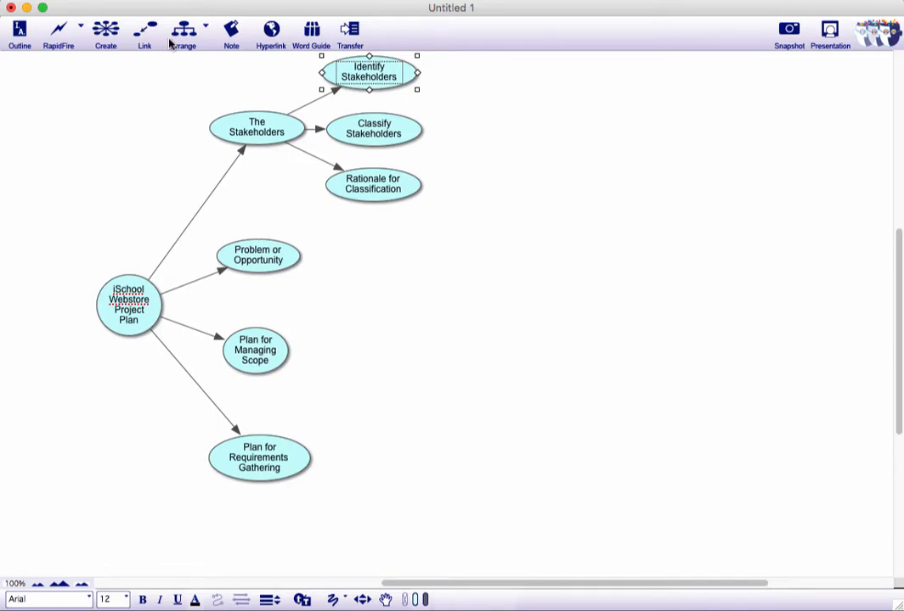
{"action": "left_click", "coordinate": [119, 35]}
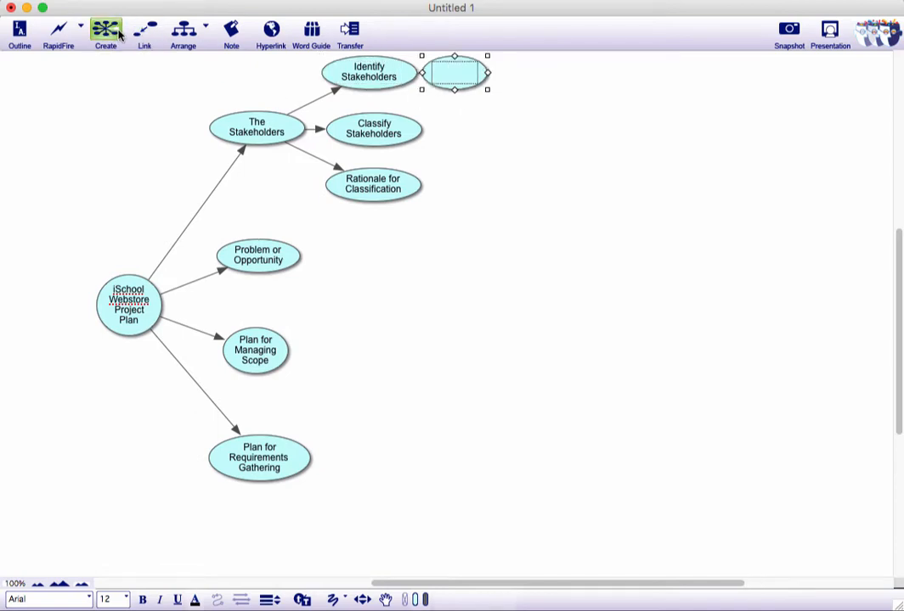
{"action": "left_click", "coordinate": [450, 78]}
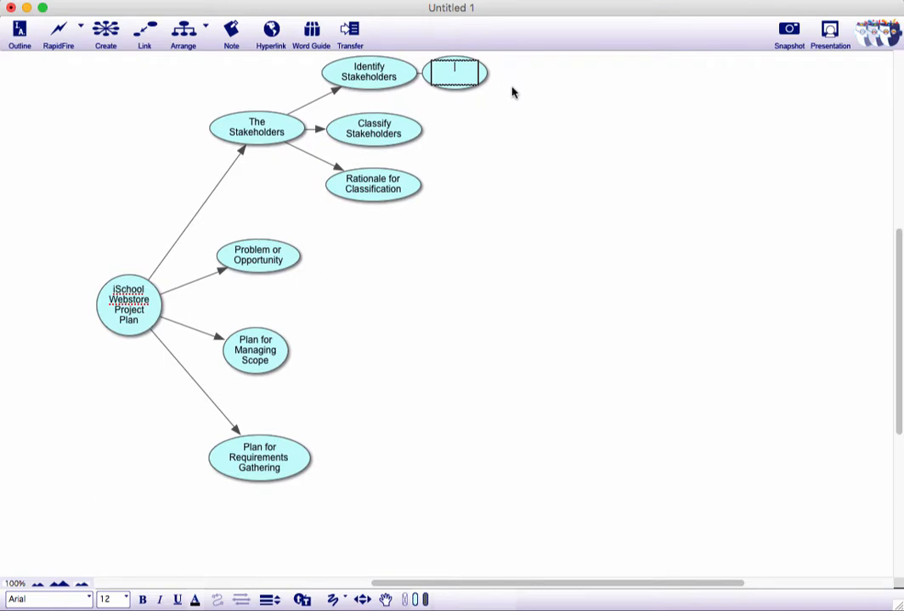
{"action": "type", "text": "Potential Customers"}
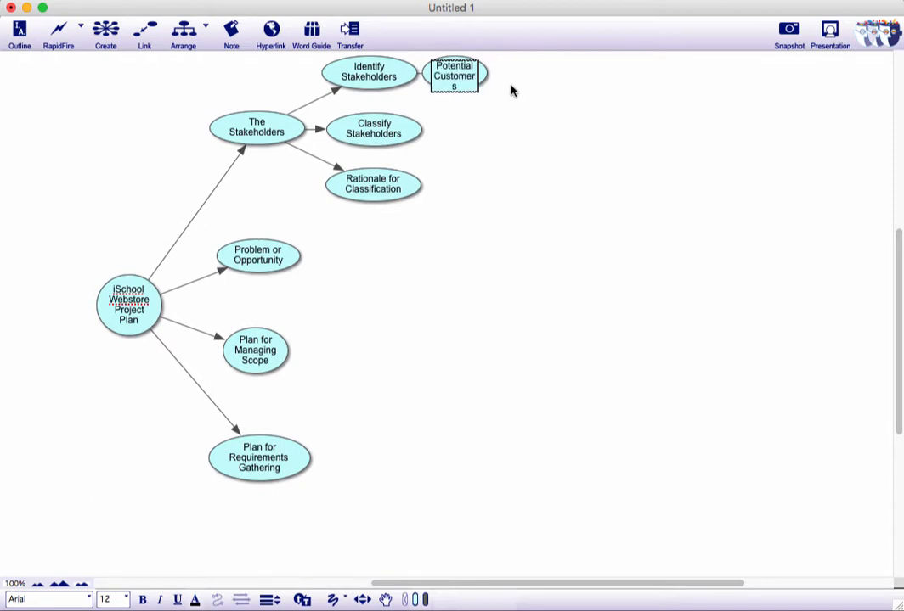
{"action": "left_click", "coordinate": [534, 91]}
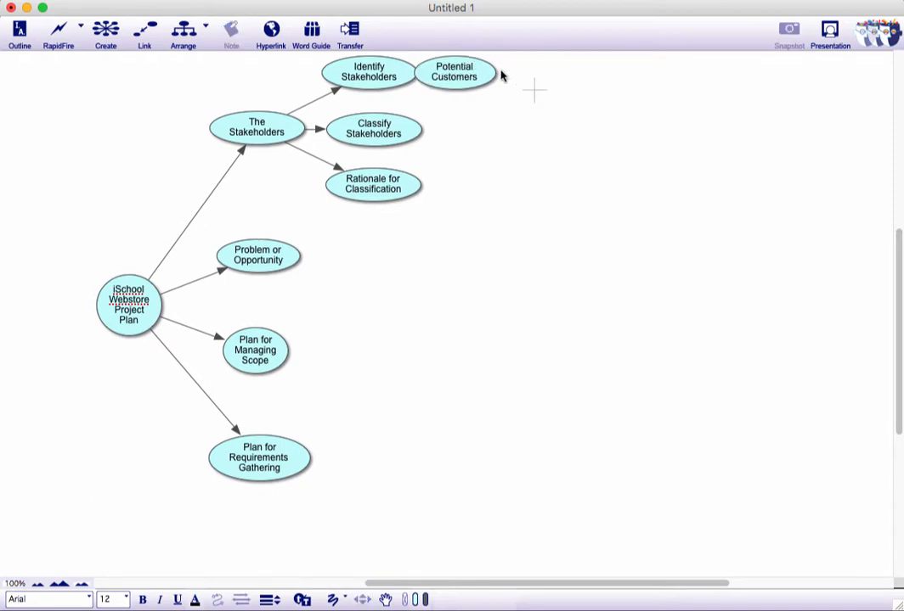
{"action": "left_click_drag", "start_coordinate": [490, 72], "coordinate": [514, 114]}
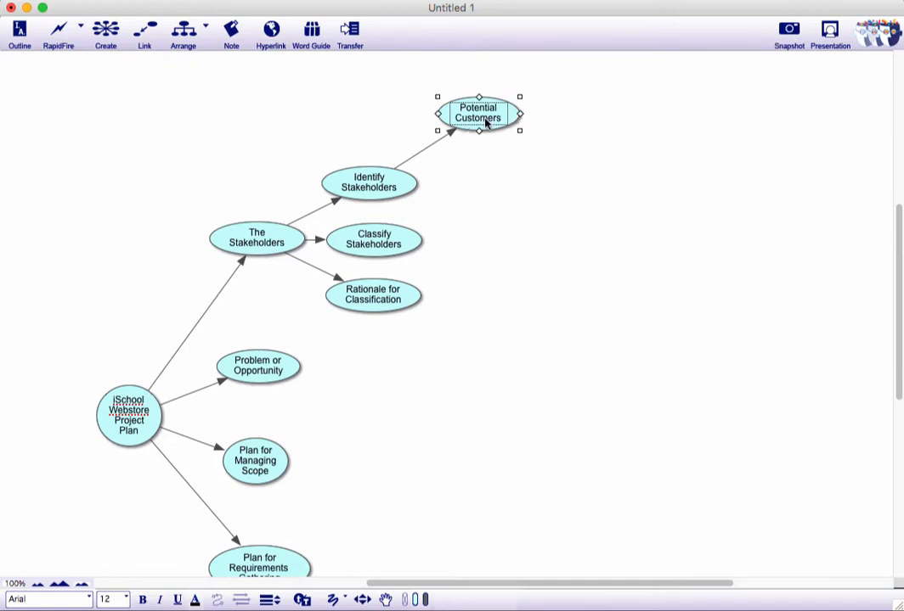
{"action": "left_click", "coordinate": [501, 111]}
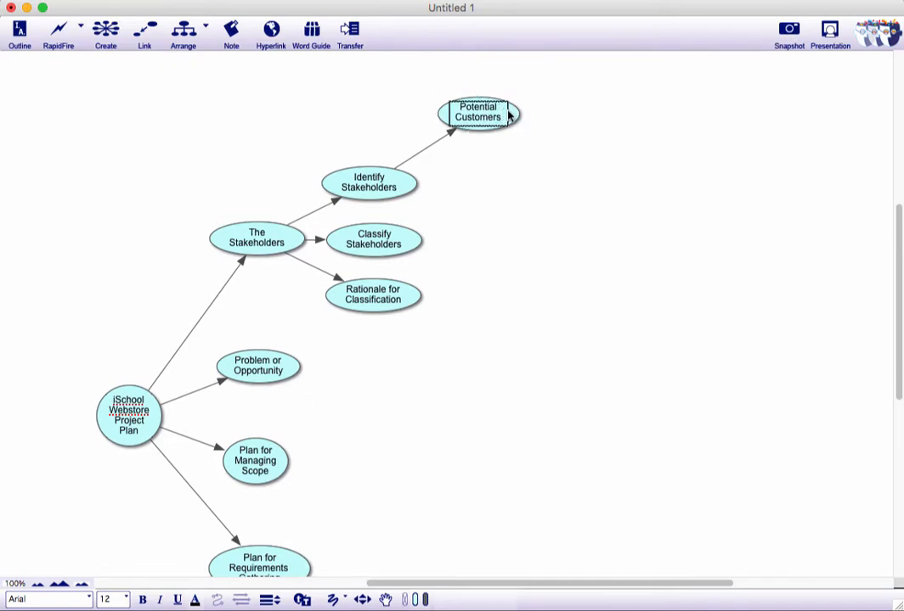
{"action": "left_click", "coordinate": [513, 115]}
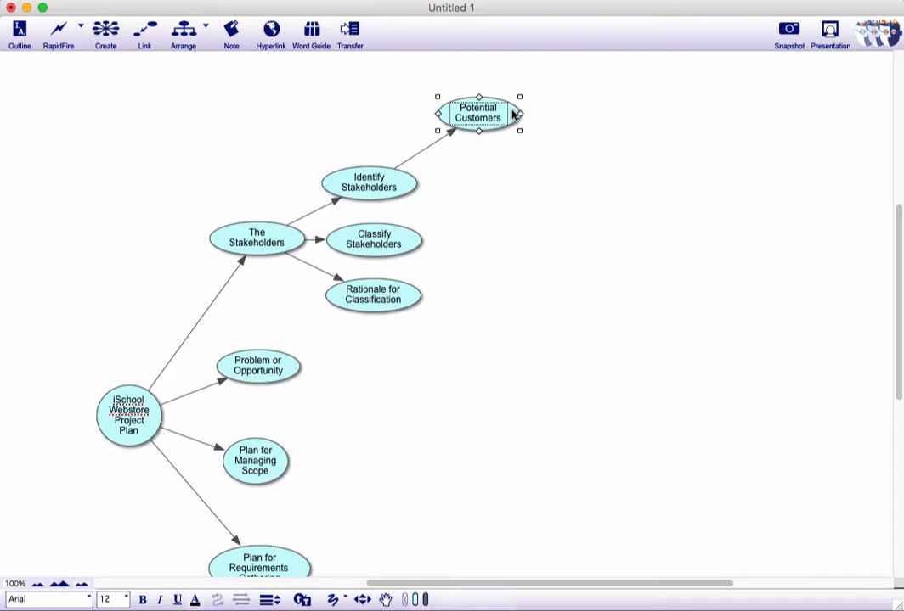
{"action": "key", "text": "super+r"}
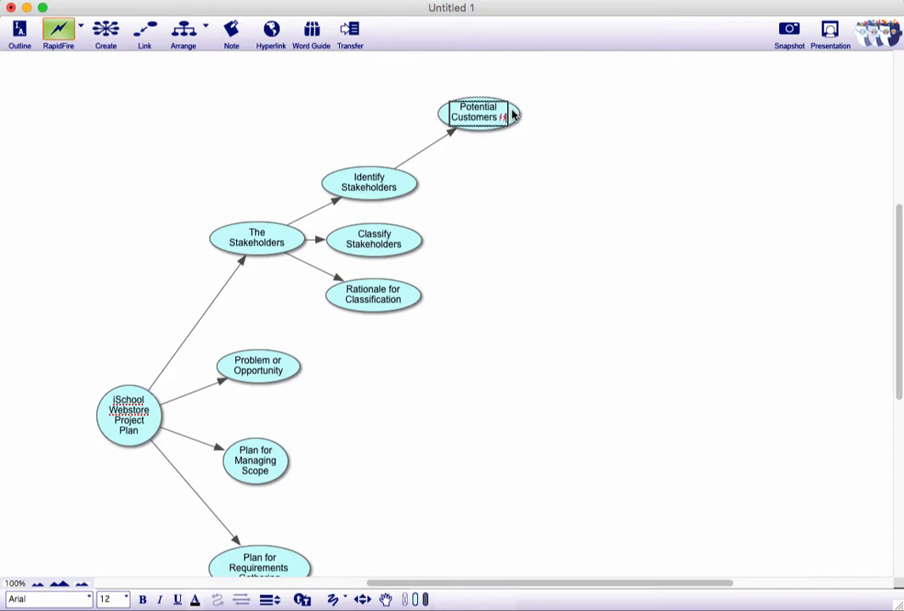
{"action": "left_click", "coordinate": [514, 165]}
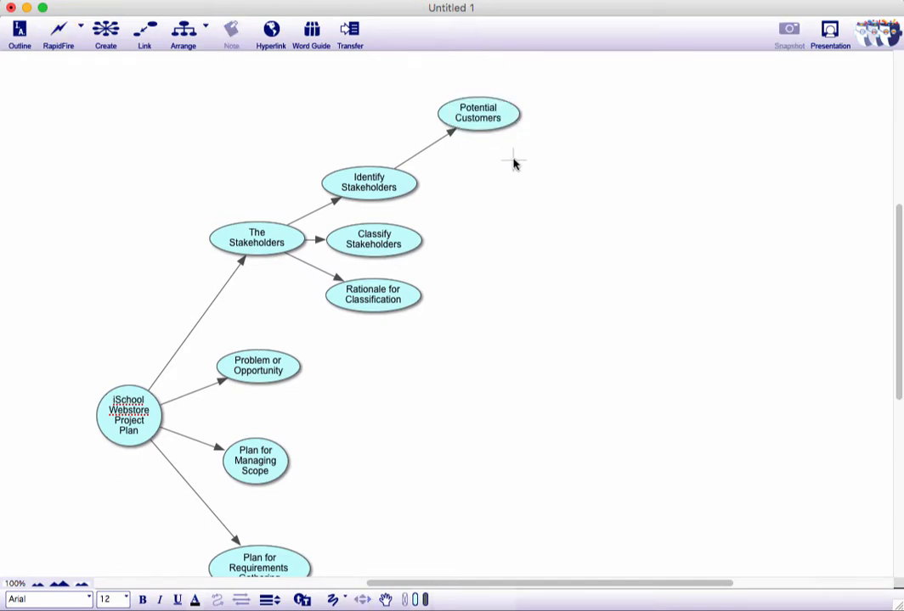
- Add an "iSchool Administration" symbol linked from Identify Stakeholders, and shift it and Potential Customers higher and slightly further right
{"action": "left_click", "coordinate": [402, 180]}
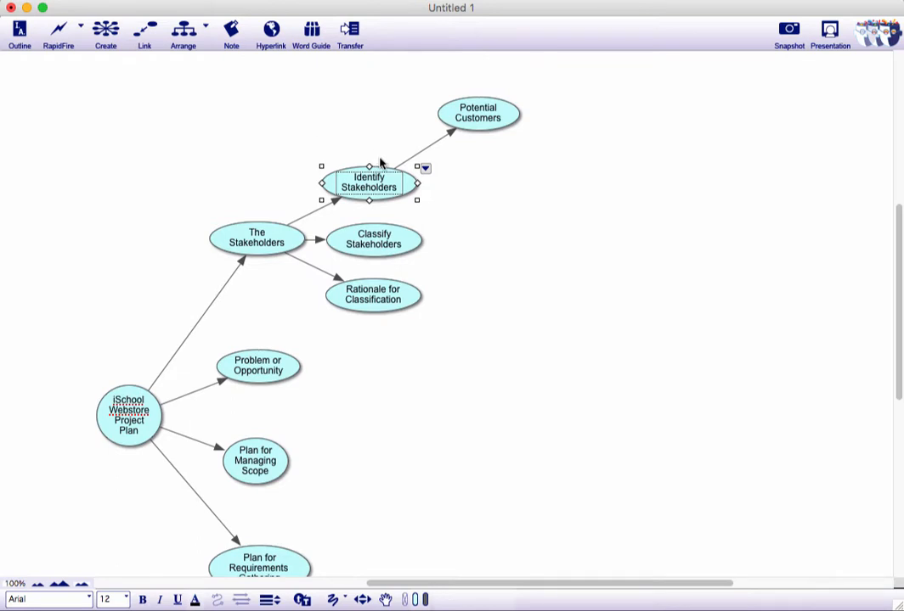
{"action": "left_click", "coordinate": [120, 34]}
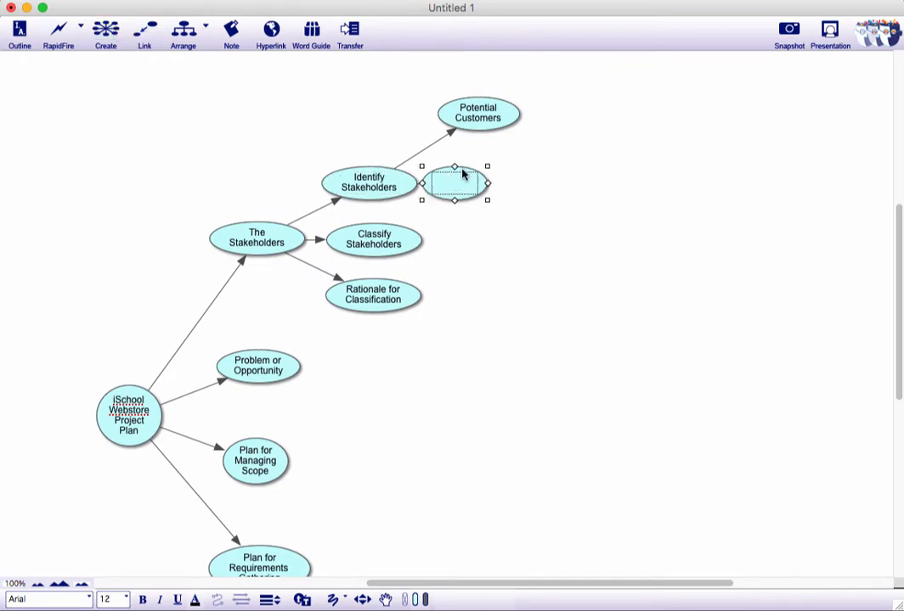
{"action": "left_click_drag", "start_coordinate": [466, 173], "coordinate": [494, 171]}
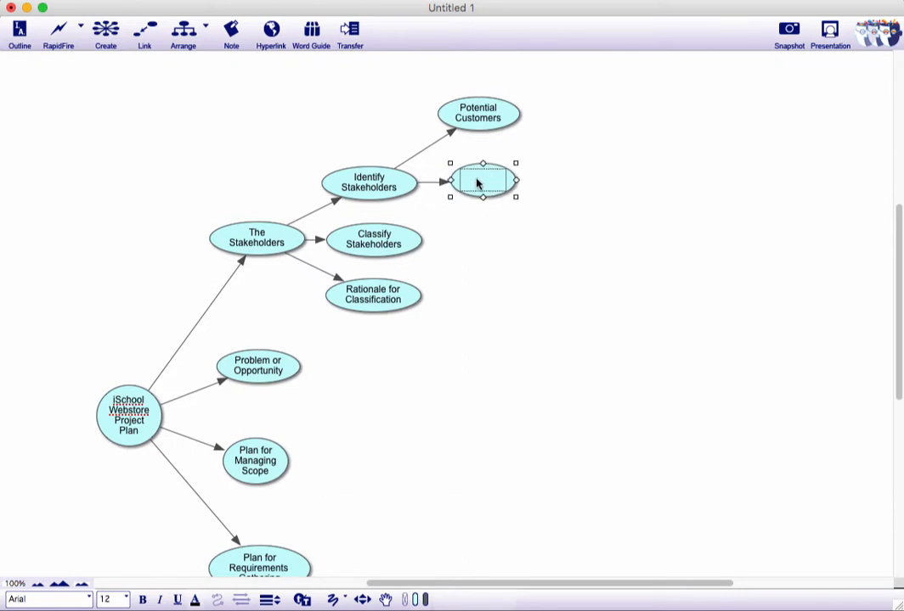
{"action": "left_click", "coordinate": [477, 182]}
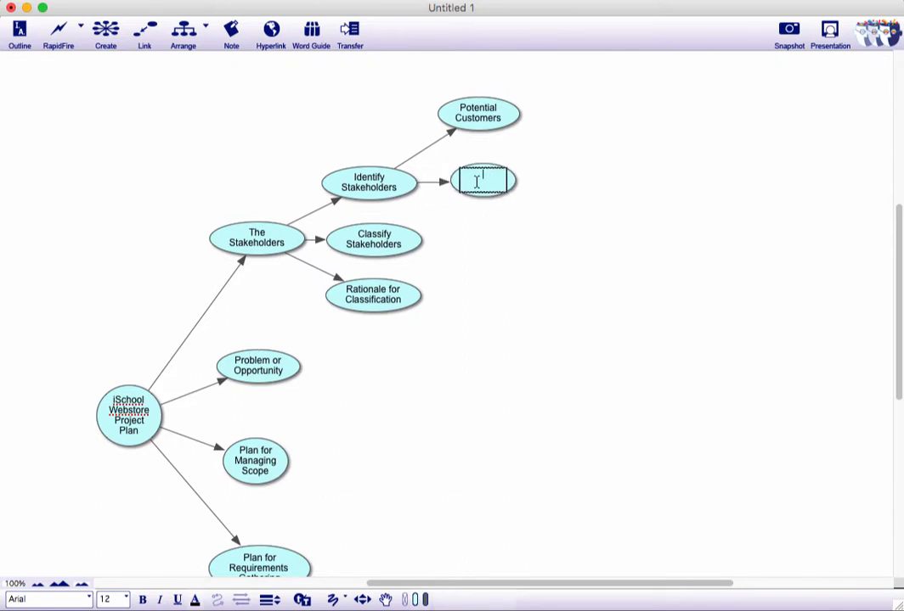
{"action": "type", "text": "iSchool Administration"}
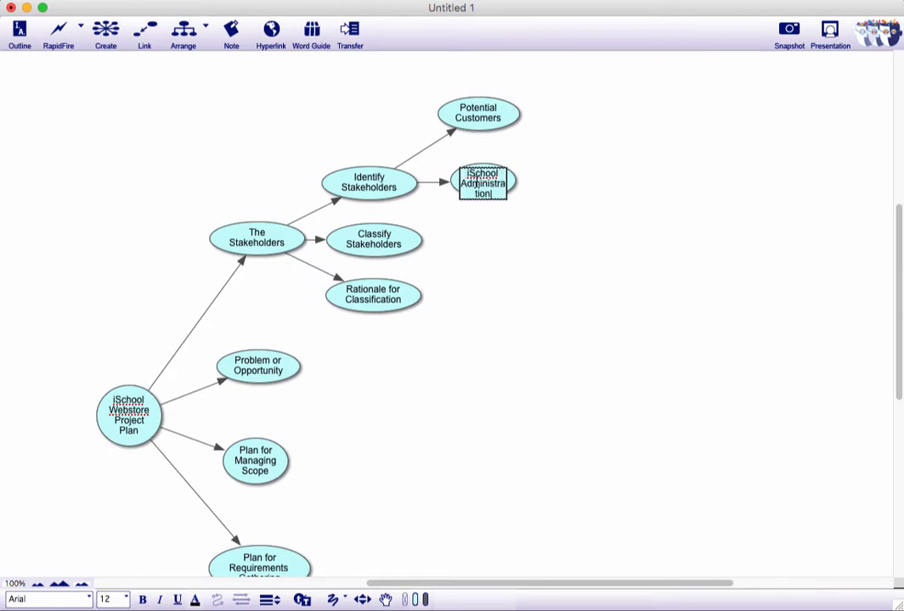
{"action": "key", "text": "super+r"}
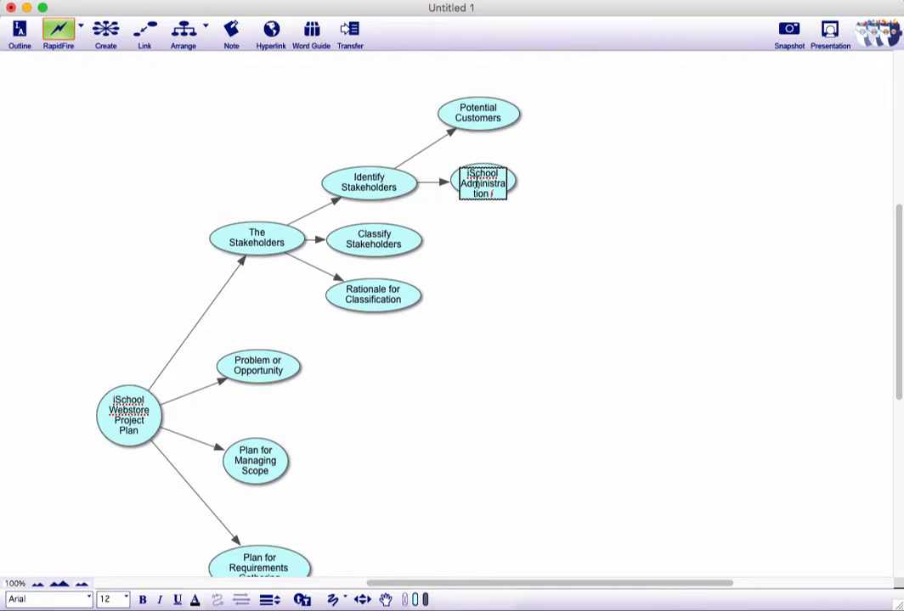
{"action": "left_click", "coordinate": [558, 171]}
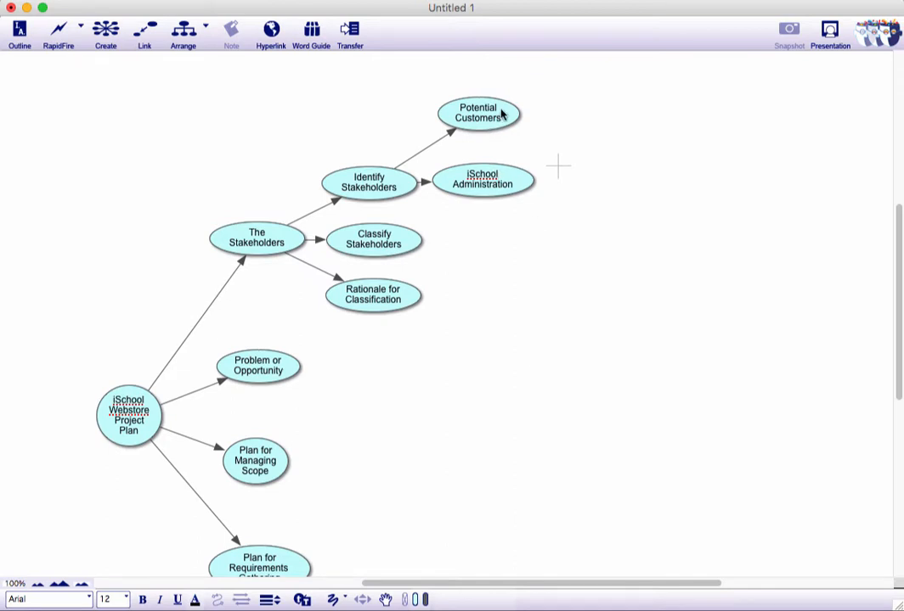
{"action": "left_click_drag", "start_coordinate": [505, 114], "coordinate": [521, 83]}
{"action": "left_click_drag", "start_coordinate": [515, 179], "coordinate": [537, 145]}
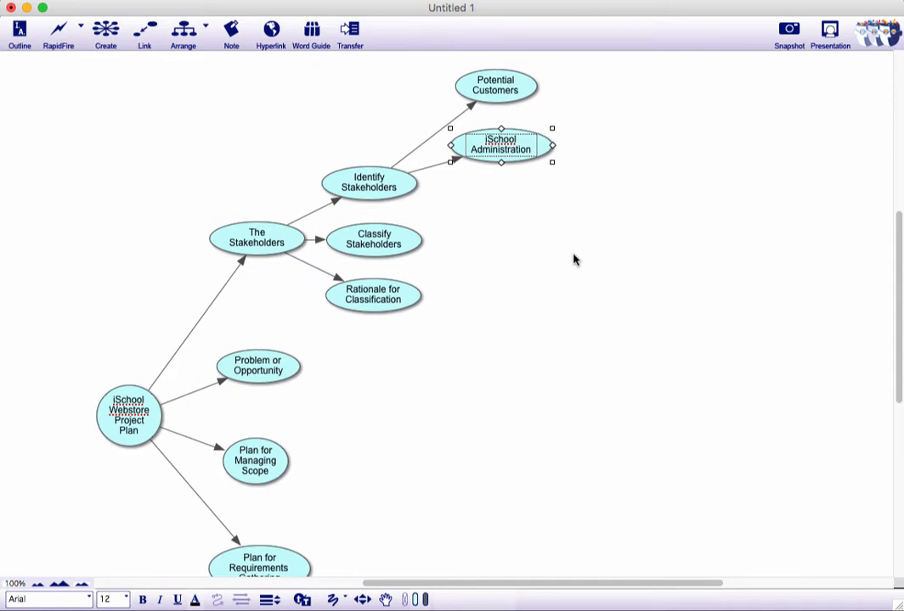
- Add a "Credit Card Processor" symbol linked from Identify Stakeholders and place it below iSchool Administration
{"action": "left_click", "coordinate": [362, 184]}
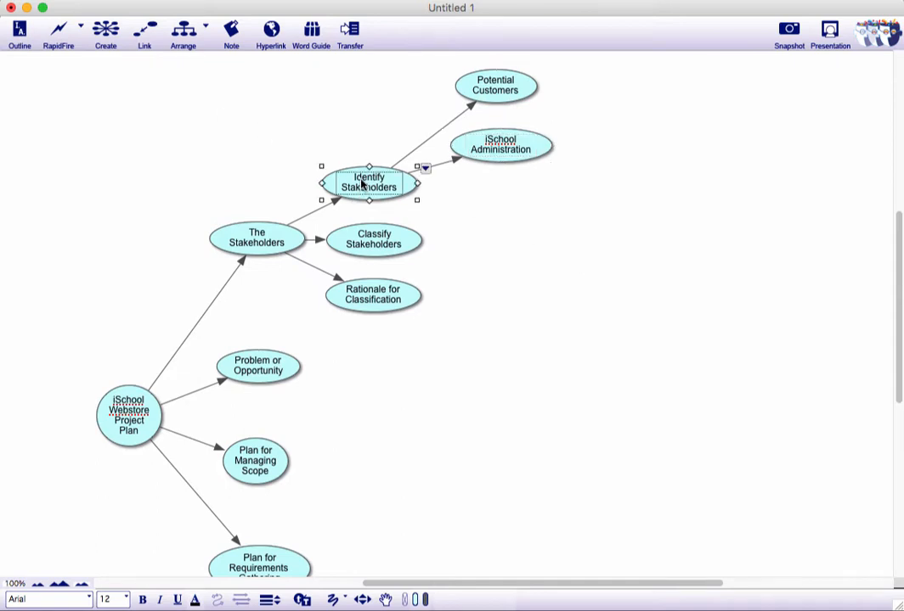
{"action": "left_click", "coordinate": [107, 33]}
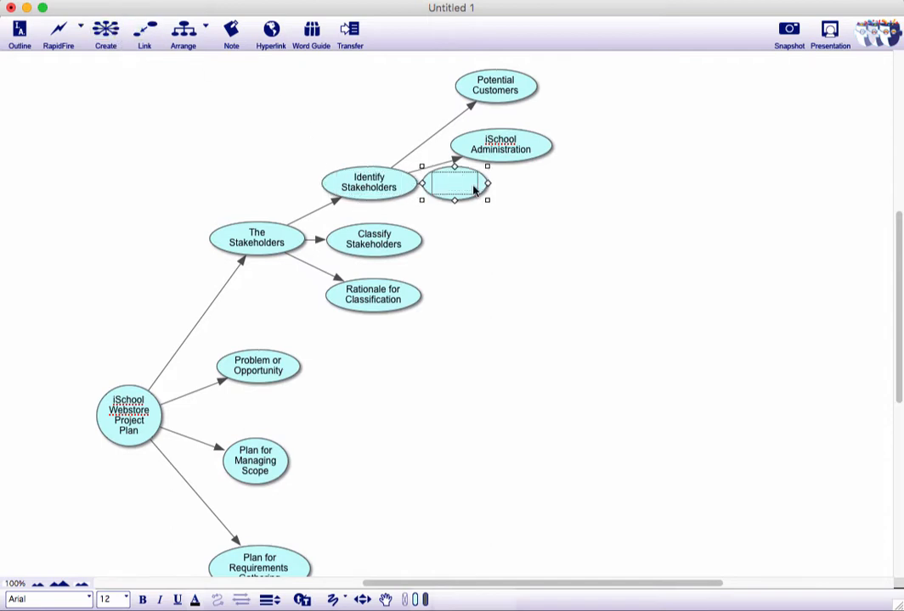
{"action": "left_click_drag", "start_coordinate": [478, 193], "coordinate": [515, 208]}
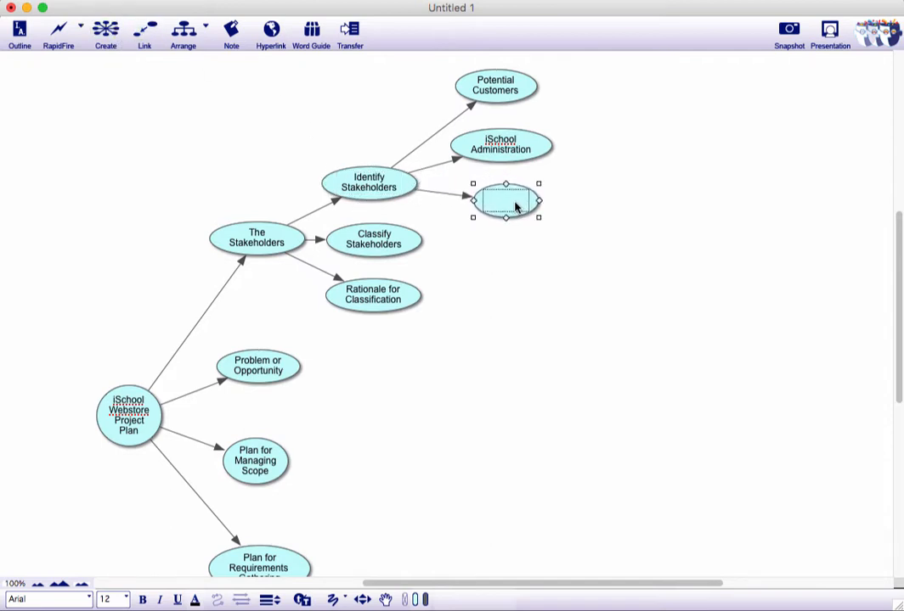
{"action": "left_click", "coordinate": [507, 199]}
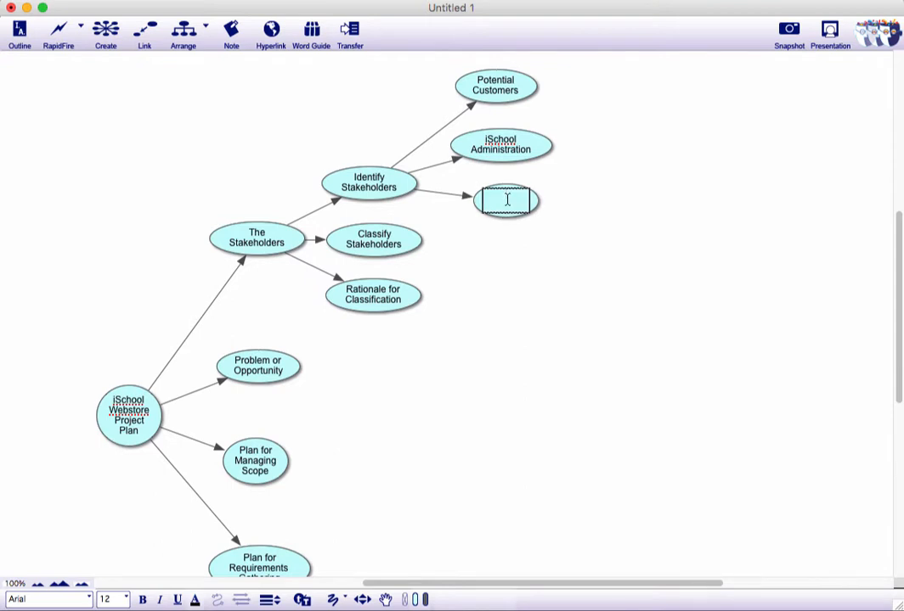
{"action": "type", "text": "Credit Card Processor"}
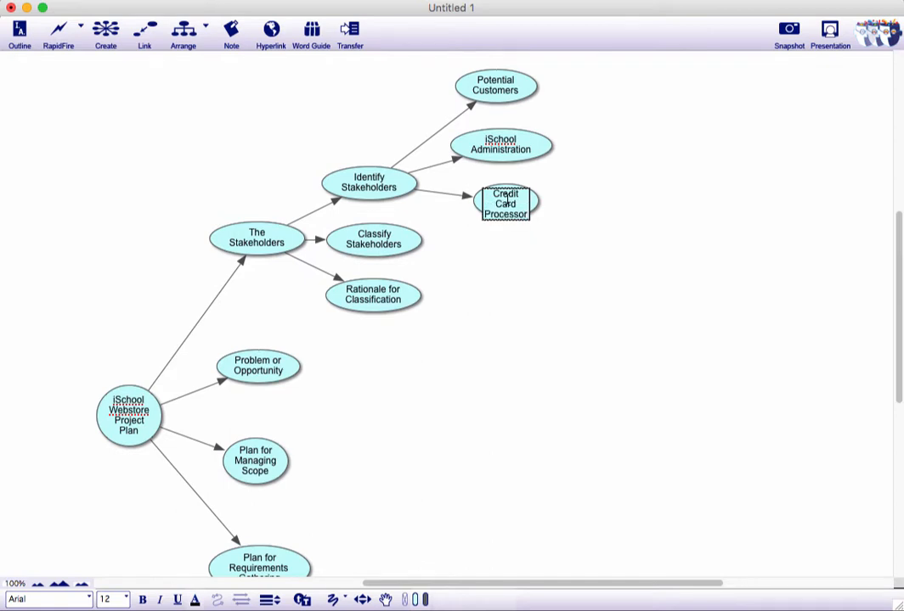
{"action": "left_click", "coordinate": [634, 174]}
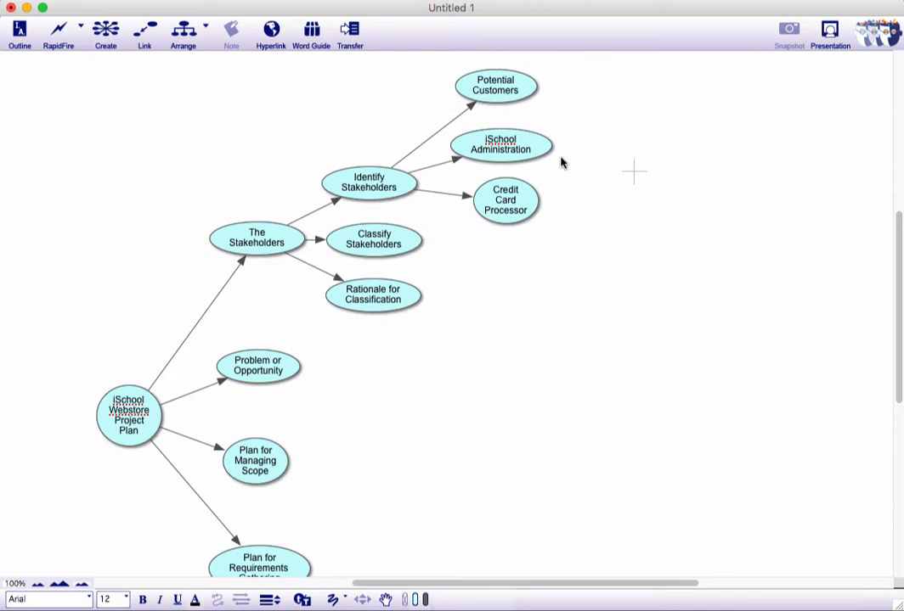
- Add a "Students" symbol linked from Potential Customers and place it above and to the right of it
{"action": "left_click", "coordinate": [529, 88]}
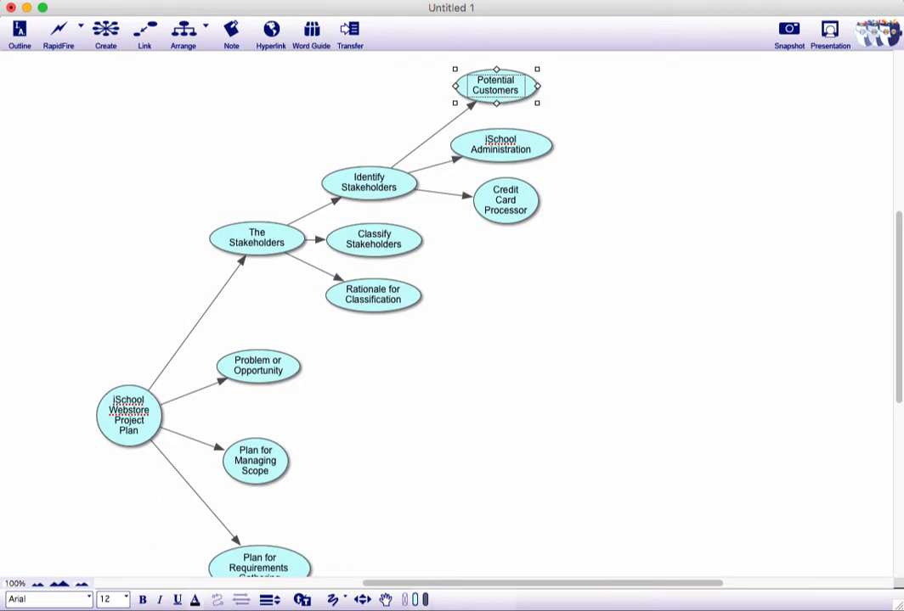
{"action": "left_click", "coordinate": [118, 32]}
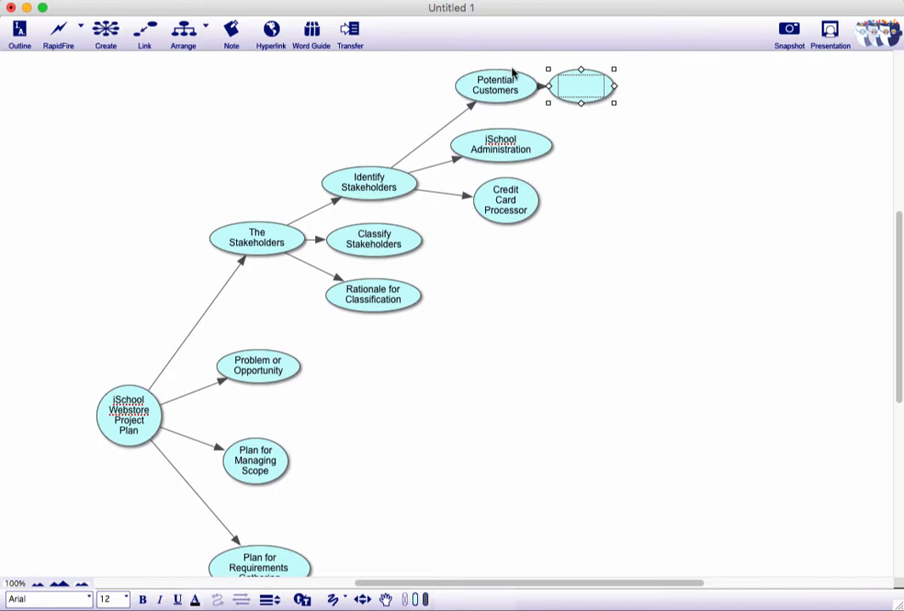
{"action": "left_click_drag", "start_coordinate": [582, 76], "coordinate": [609, 84]}
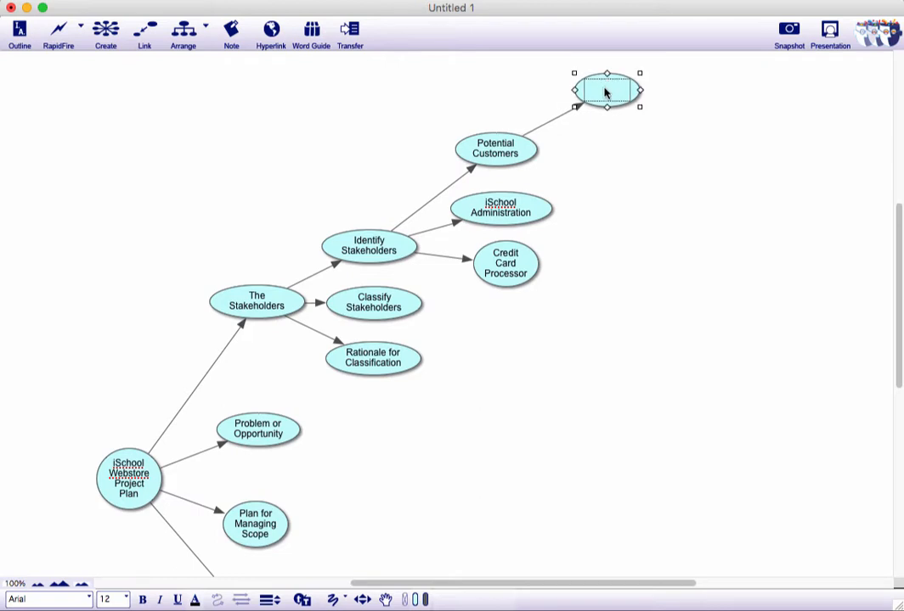
{"action": "left_click", "coordinate": [605, 92]}
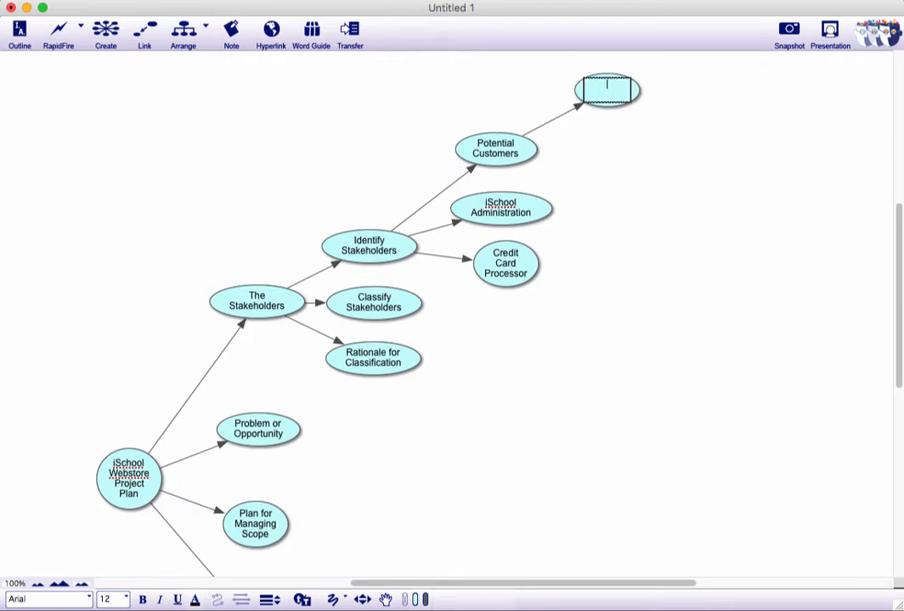
{"action": "type", "text": "Students"}
{"action": "left_click", "coordinate": [618, 127]}
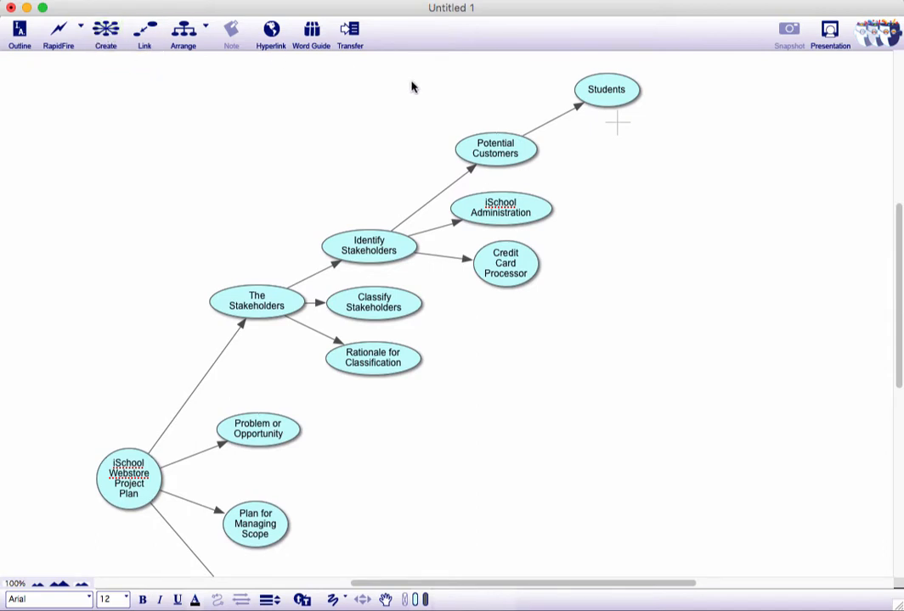
- Add a "Faculty and Staff" symbol linked from Potential Customers and place it directly below Students
{"action": "left_click", "coordinate": [500, 148]}
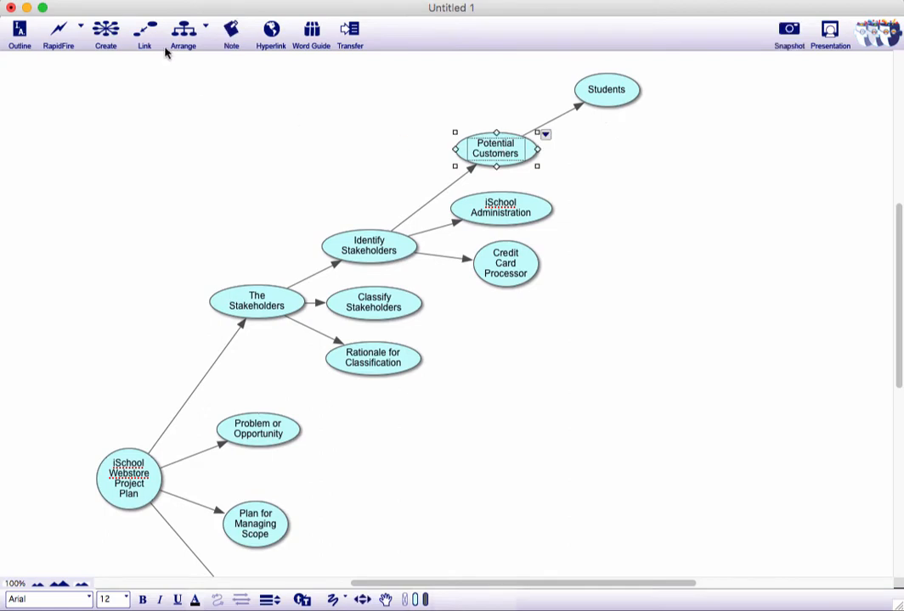
{"action": "left_click", "coordinate": [115, 32]}
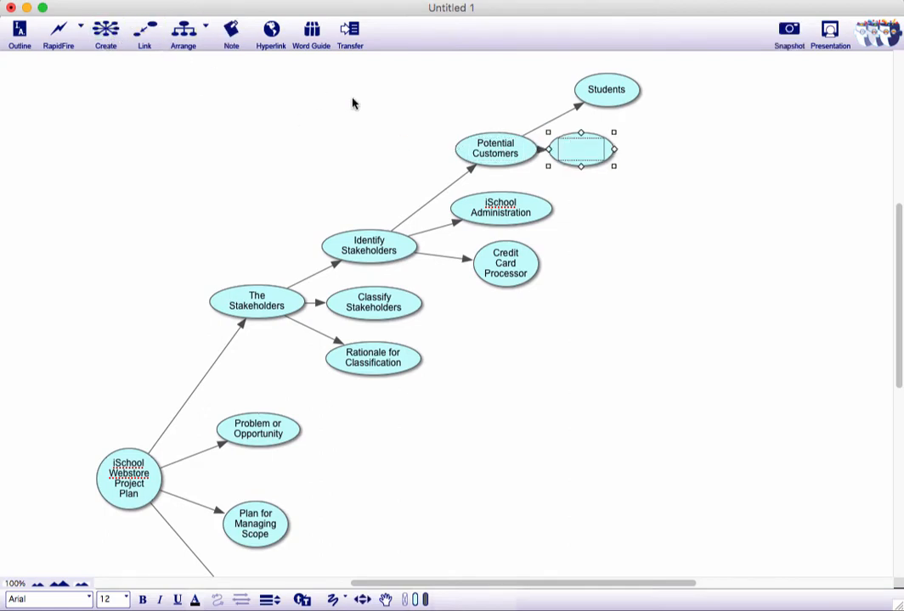
{"action": "left_click", "coordinate": [583, 151]}
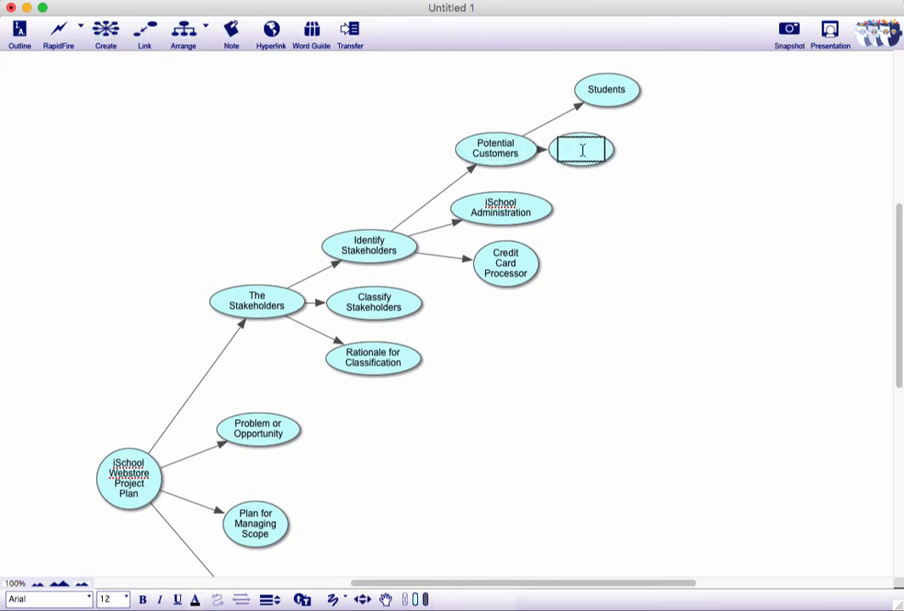
{"action": "type", "text": "Faculty and Staff"}
{"action": "key", "text": "super+r"}
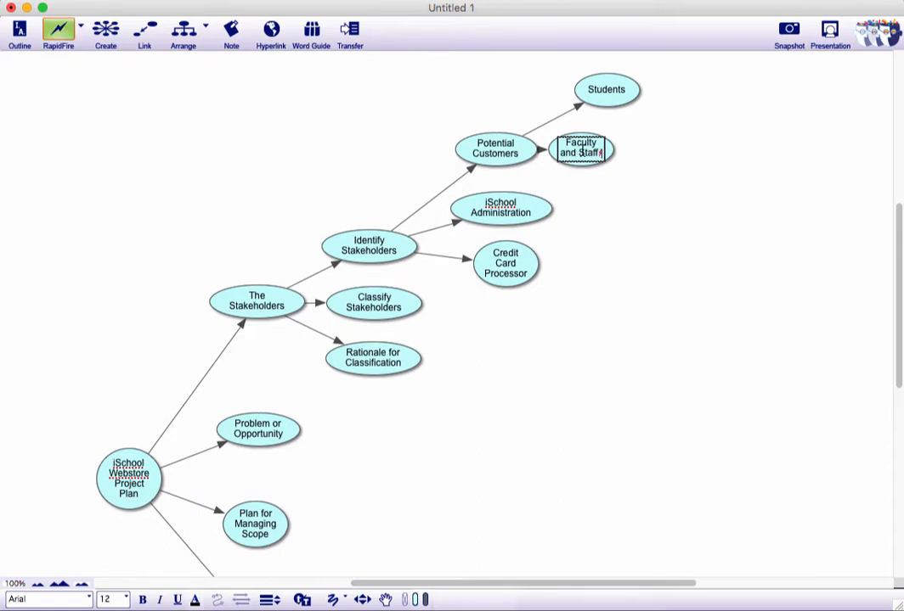
{"action": "left_click", "coordinate": [631, 159]}
{"action": "left_click_drag", "start_coordinate": [600, 149], "coordinate": [628, 143]}
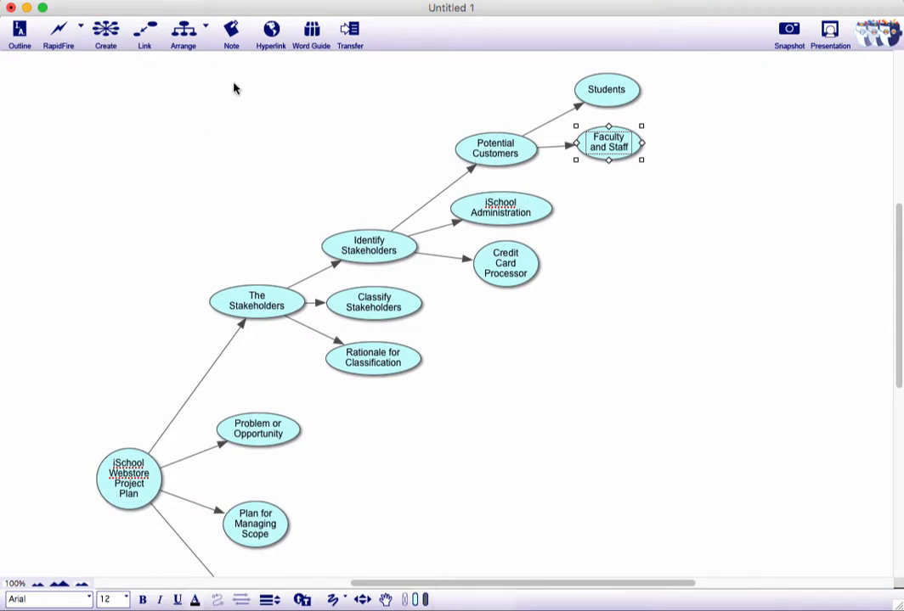
- Add a "Family Members" symbol linked from Potential Customers and place it below Faculty and Staff
{"action": "left_click", "coordinate": [491, 156]}
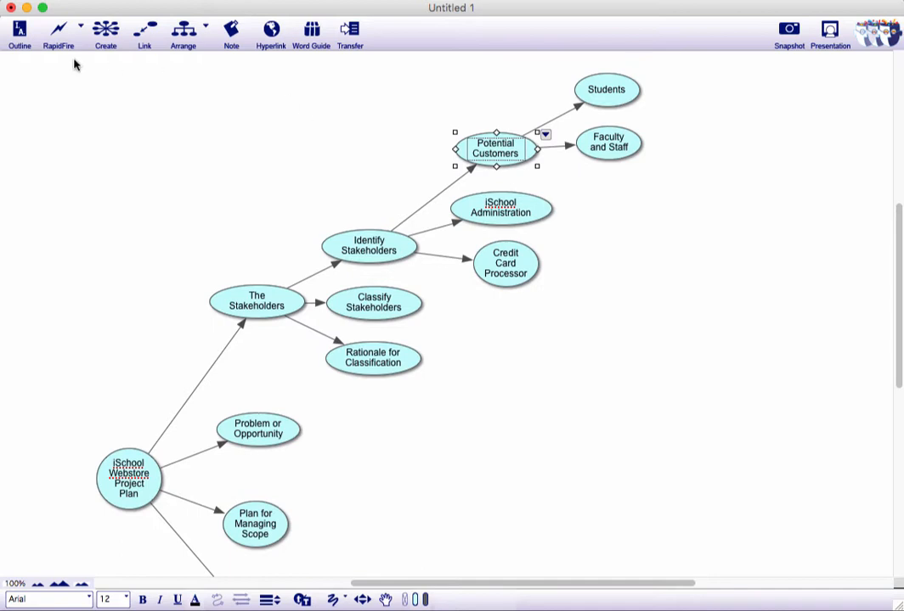
{"action": "left_click", "coordinate": [106, 31]}
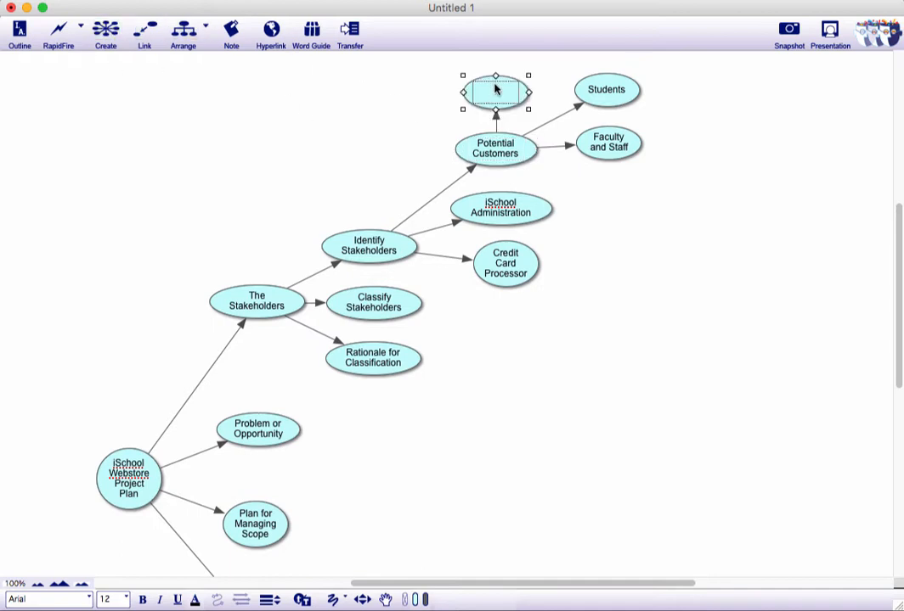
{"action": "left_click_drag", "start_coordinate": [497, 89], "coordinate": [614, 184]}
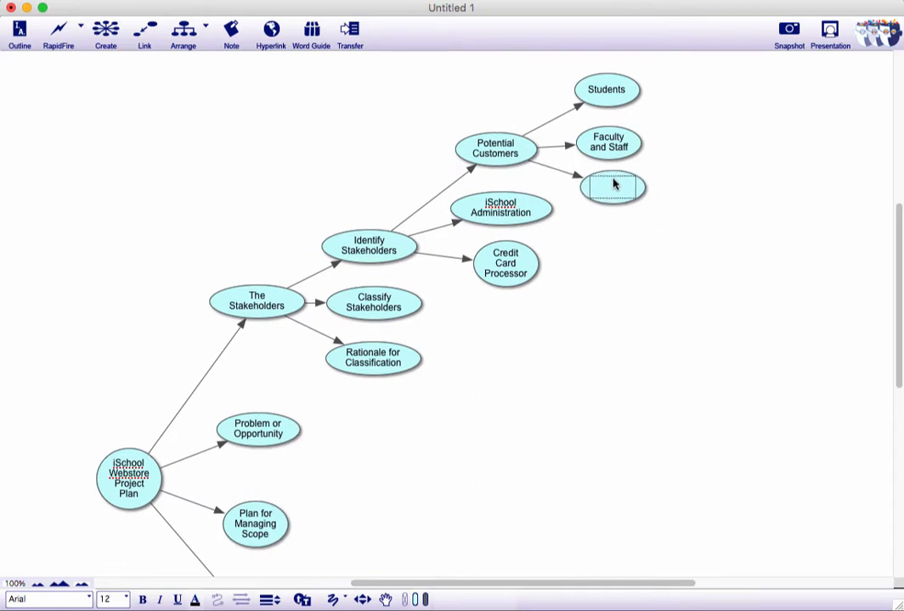
{"action": "double_click", "coordinate": [613, 184]}
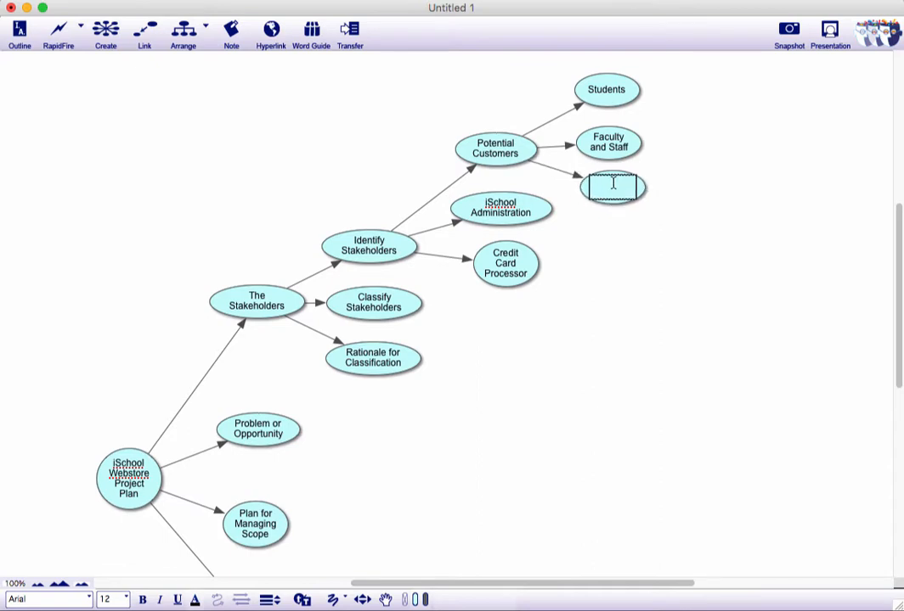
{"action": "type", "text": "Family Members"}
{"action": "left_click", "coordinate": [701, 209]}
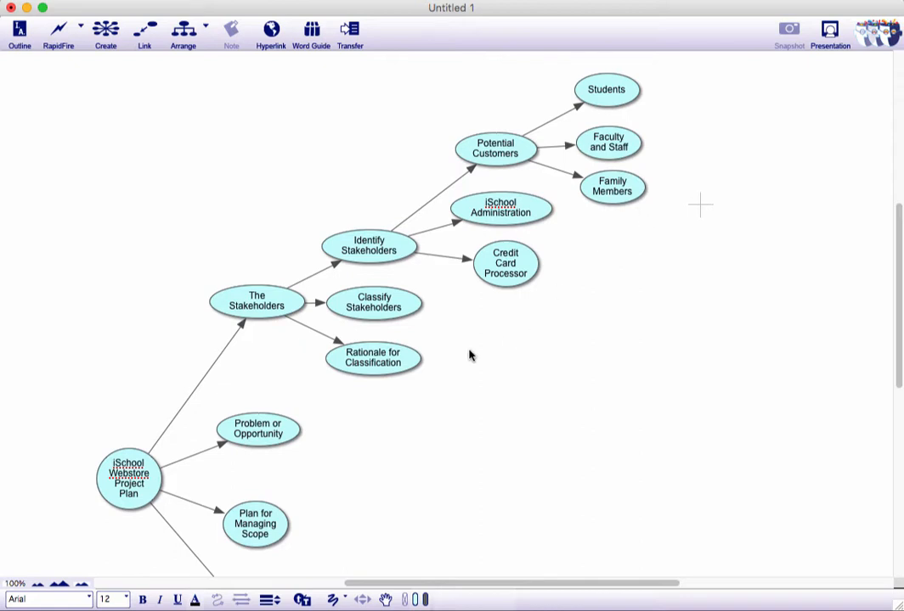
- Move Rationale for Classification and Classify Stakeholders down and right, then add three blank symbols linked from Classify Stakeholders, stacked to its right
{"action": "left_click_drag", "start_coordinate": [406, 367], "coordinate": [448, 418]}
{"action": "left_click_drag", "start_coordinate": [415, 306], "coordinate": [434, 332]}
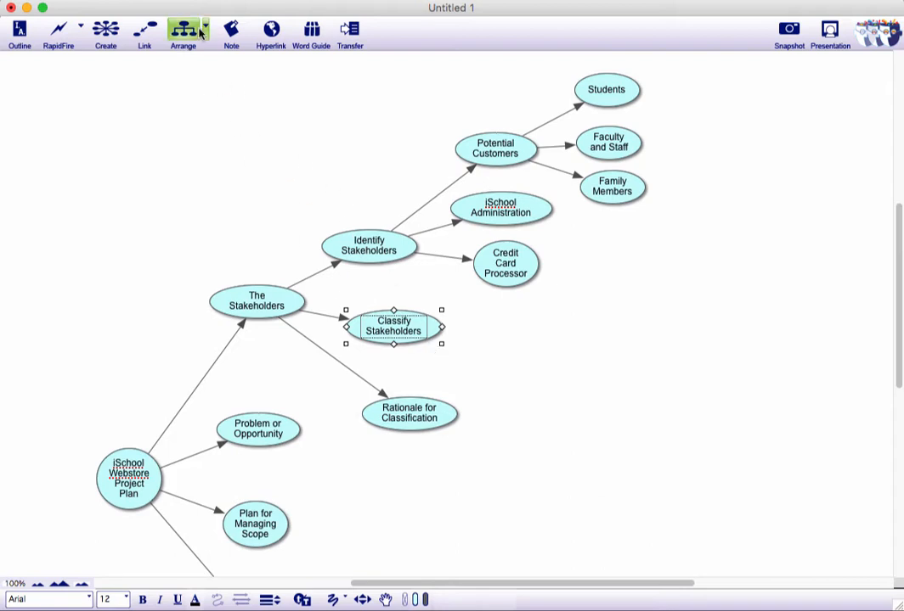
{"action": "left_click", "coordinate": [117, 32]}
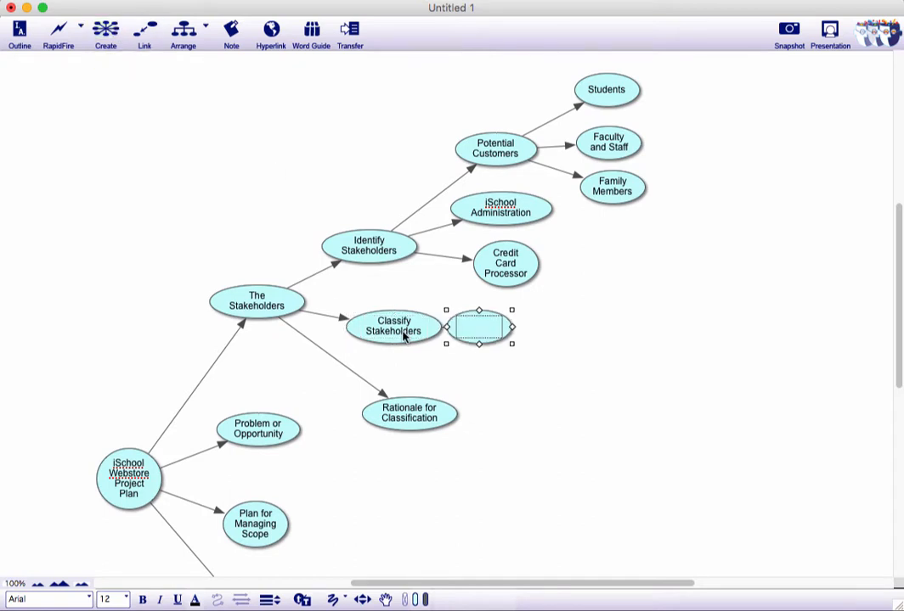
{"action": "left_click", "coordinate": [405, 336]}
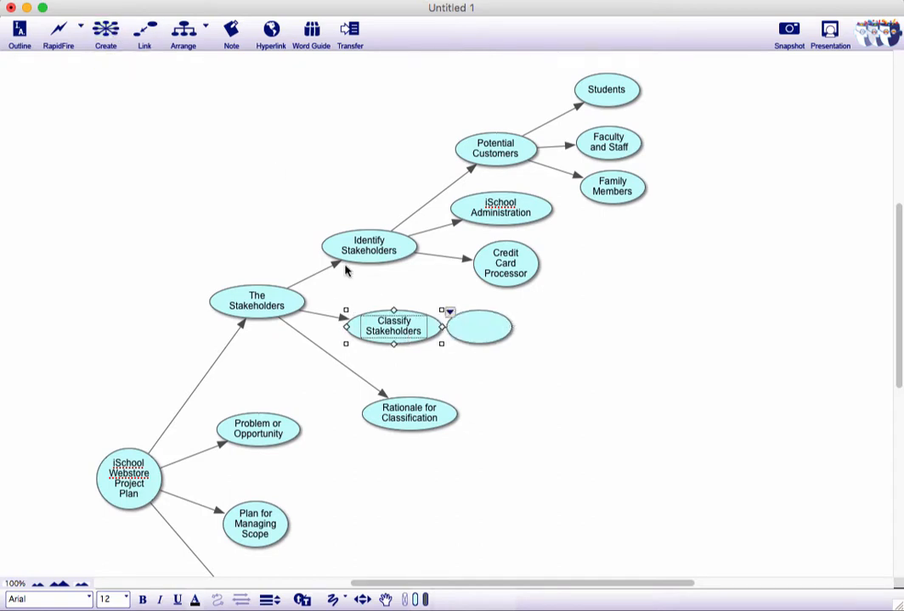
{"action": "left_click", "coordinate": [110, 26]}
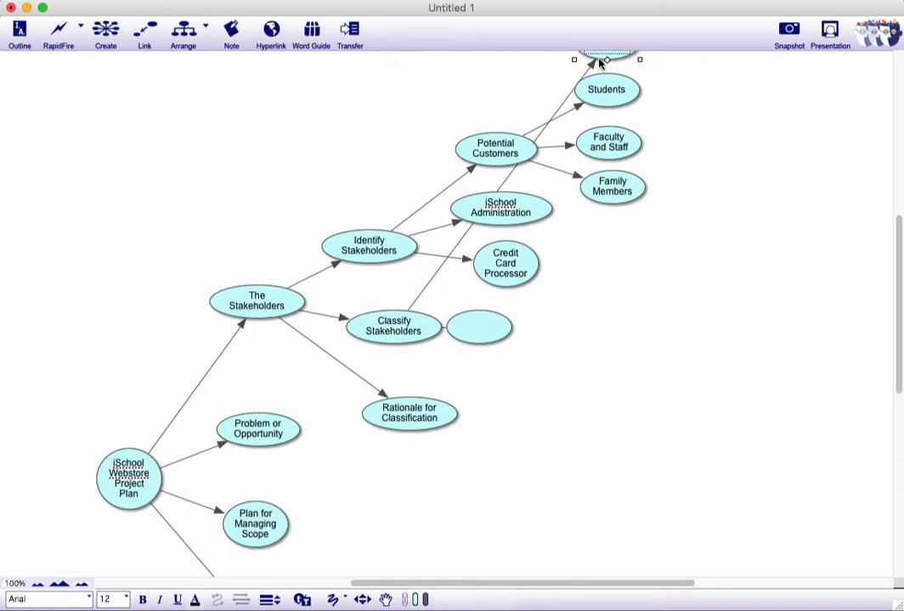
{"action": "left_click_drag", "start_coordinate": [605, 57], "coordinate": [557, 318]}
{"action": "left_click_drag", "start_coordinate": [486, 335], "coordinate": [568, 350]}
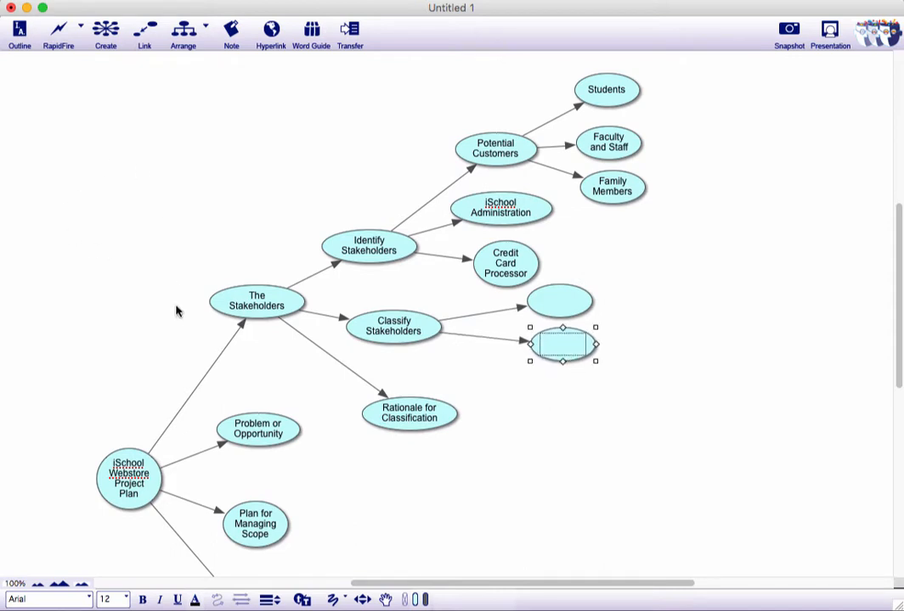
{"action": "left_click", "coordinate": [385, 329]}
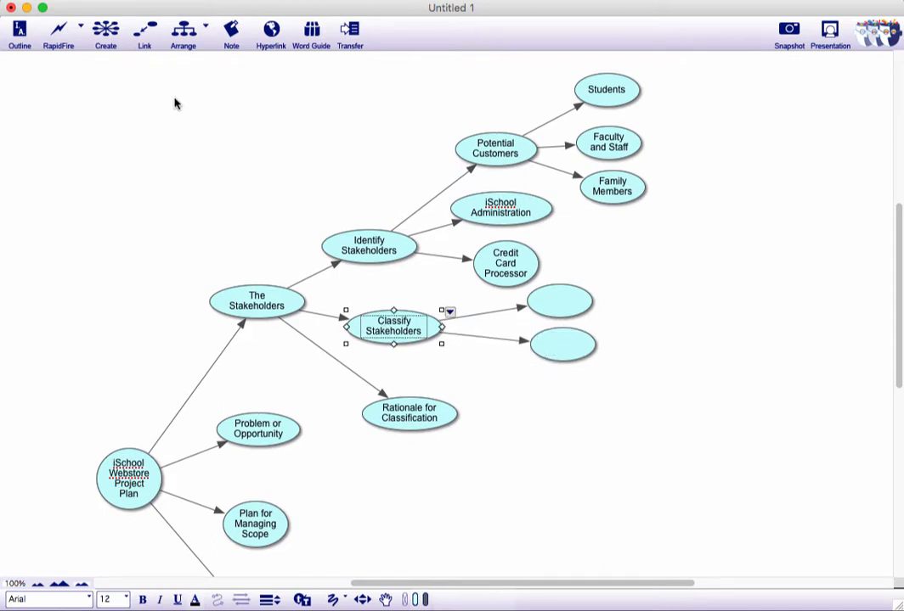
{"action": "left_click", "coordinate": [102, 32]}
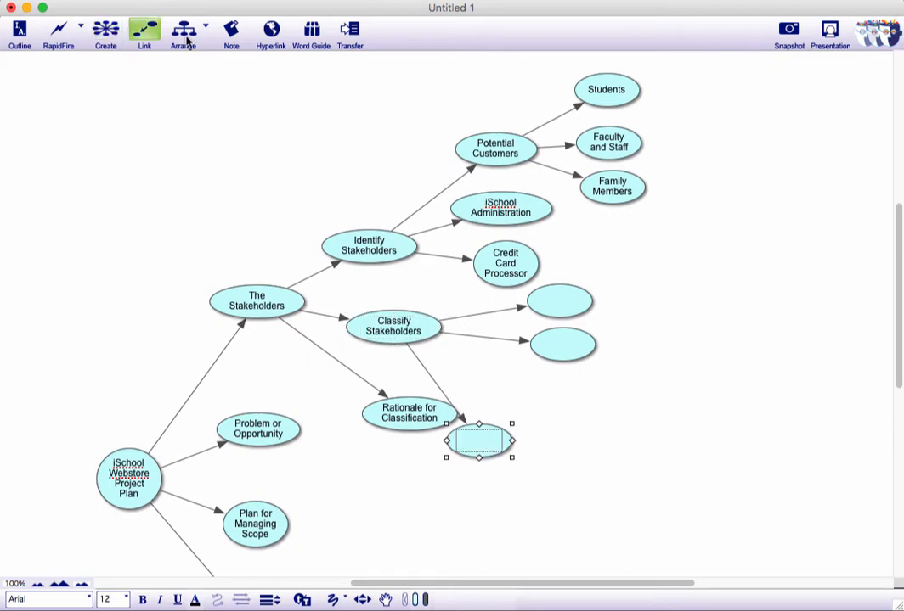
{"action": "left_click_drag", "start_coordinate": [485, 445], "coordinate": [569, 392]}
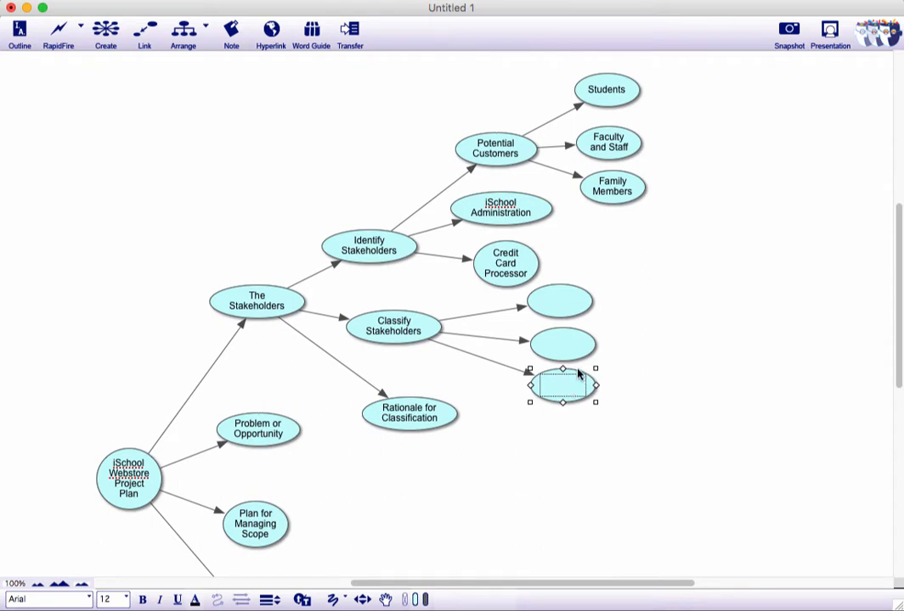
- Label the uppermost blank symbol linked from Classify Stakeholders "Payor / Sponsor"
{"action": "left_click", "coordinate": [554, 309]}
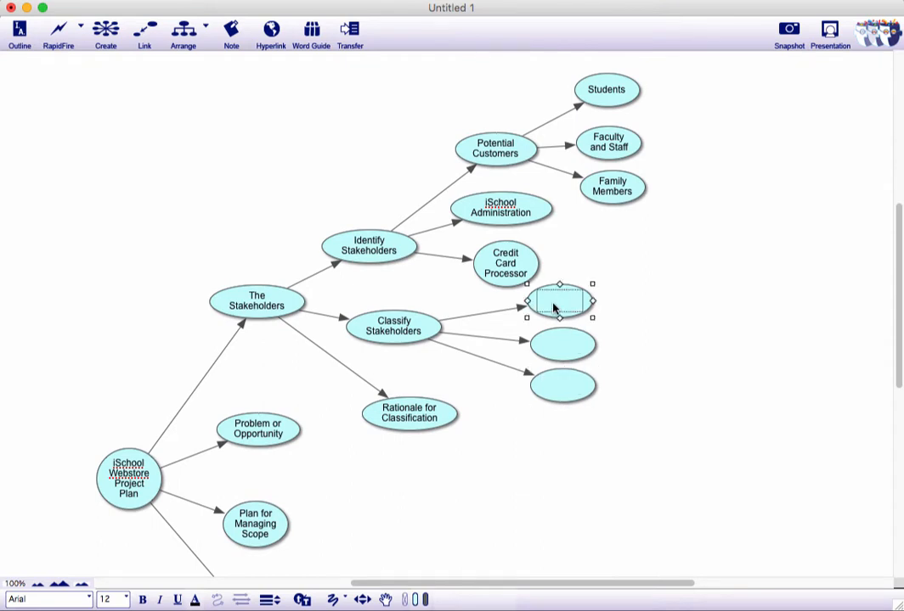
{"action": "type", "text": "Payor"}
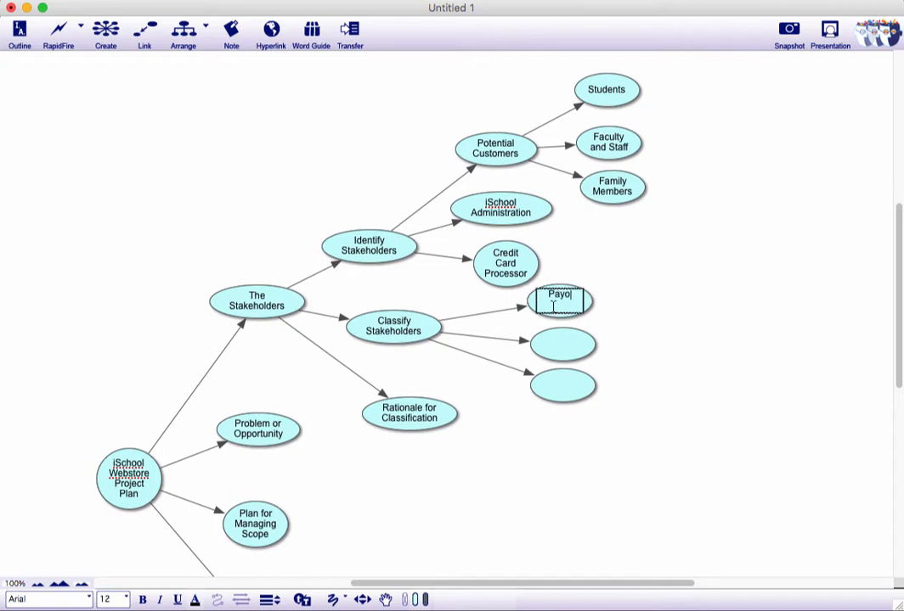
{"action": "type", "text": " / Sponsor"}
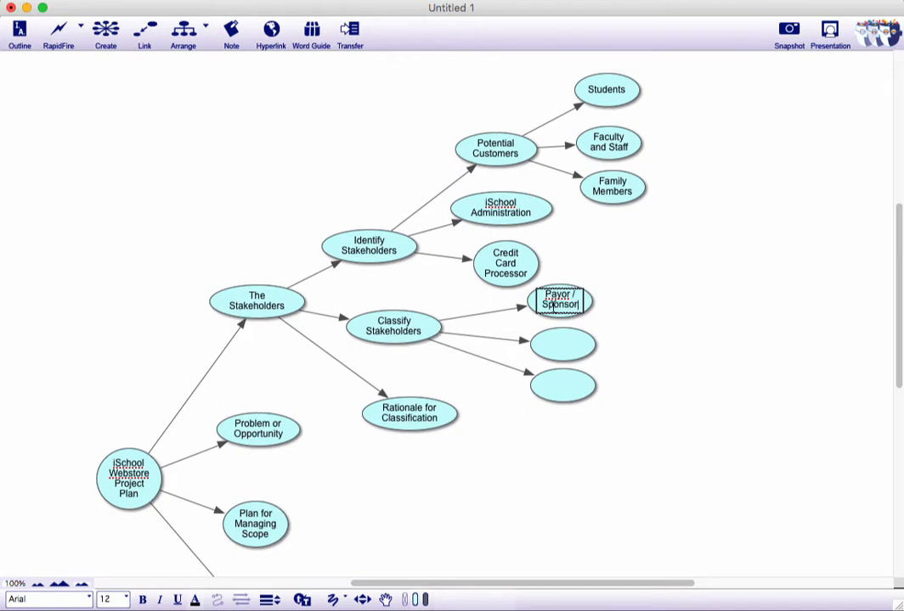
{"action": "left_click", "coordinate": [672, 304]}
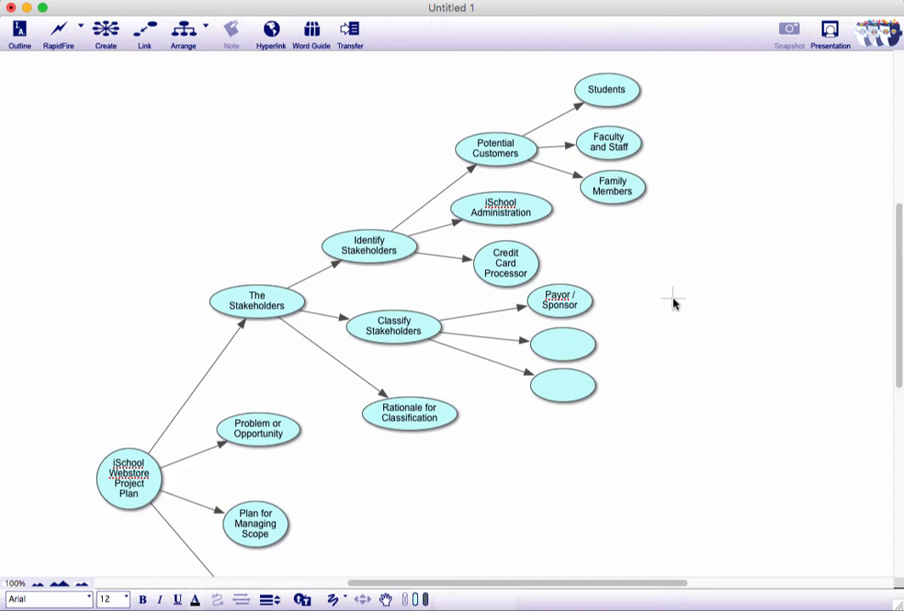
- Label the two remaining blank symbols under Classify Stakeholders "User" and "Also Affected", from upper to lower
{"action": "left_click", "coordinate": [573, 348]}
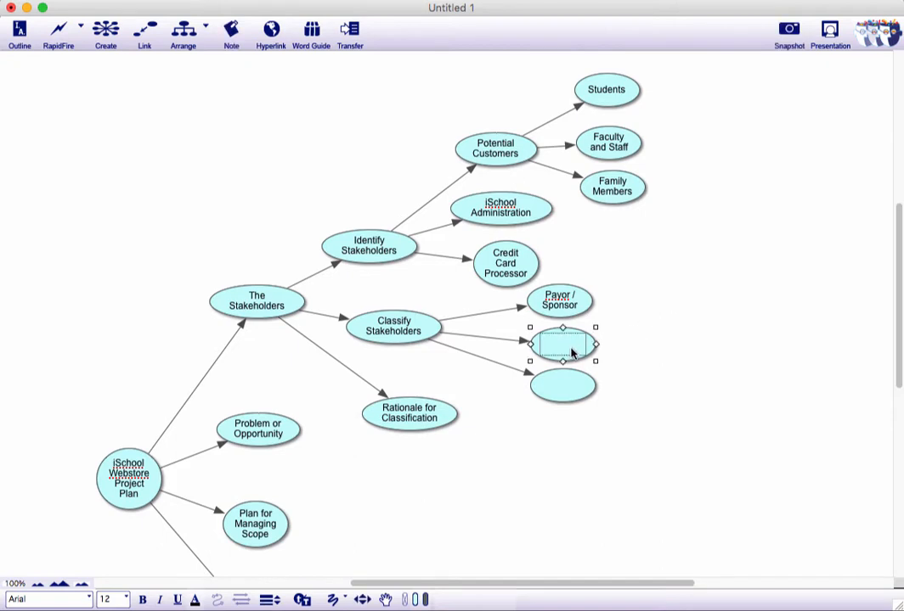
{"action": "left_click", "coordinate": [569, 347]}
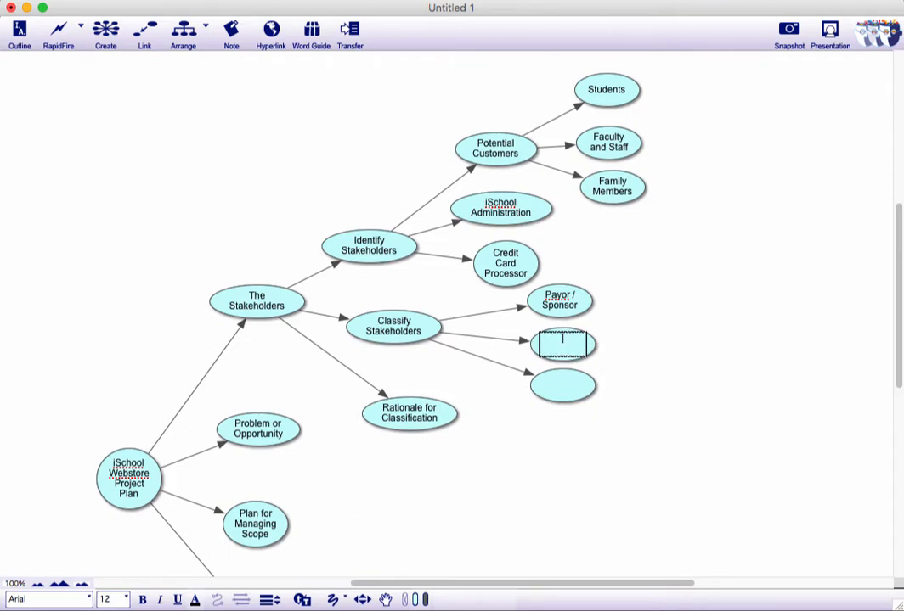
{"action": "type", "text": "User"}
{"action": "left_click", "coordinate": [638, 351]}
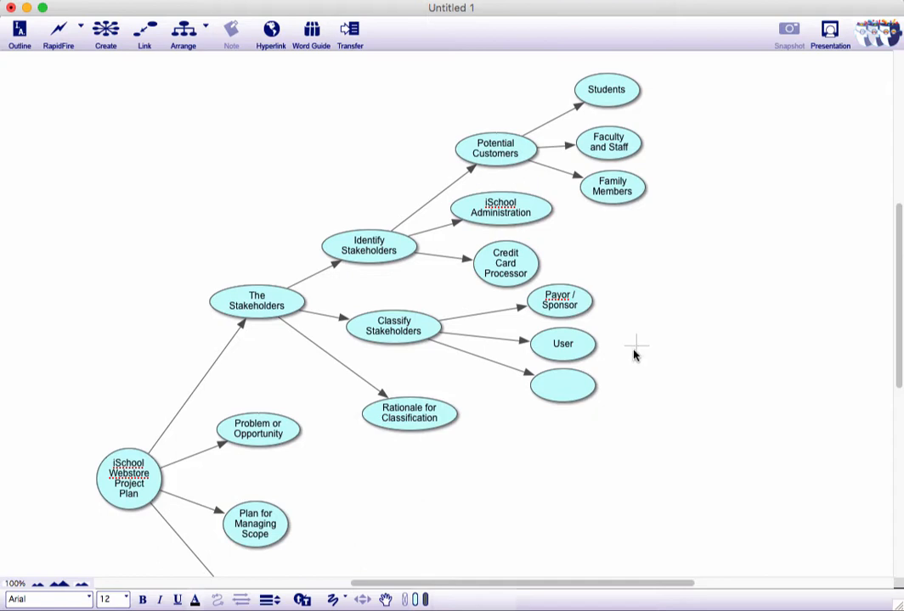
{"action": "left_click", "coordinate": [560, 391]}
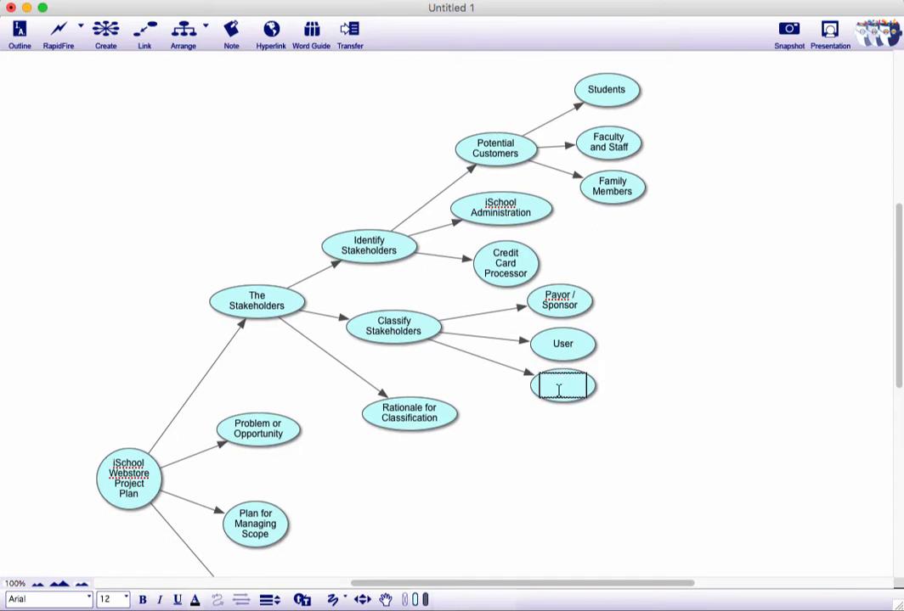
{"action": "type", "text": "Also Affected"}
{"action": "left_click", "coordinate": [633, 392]}
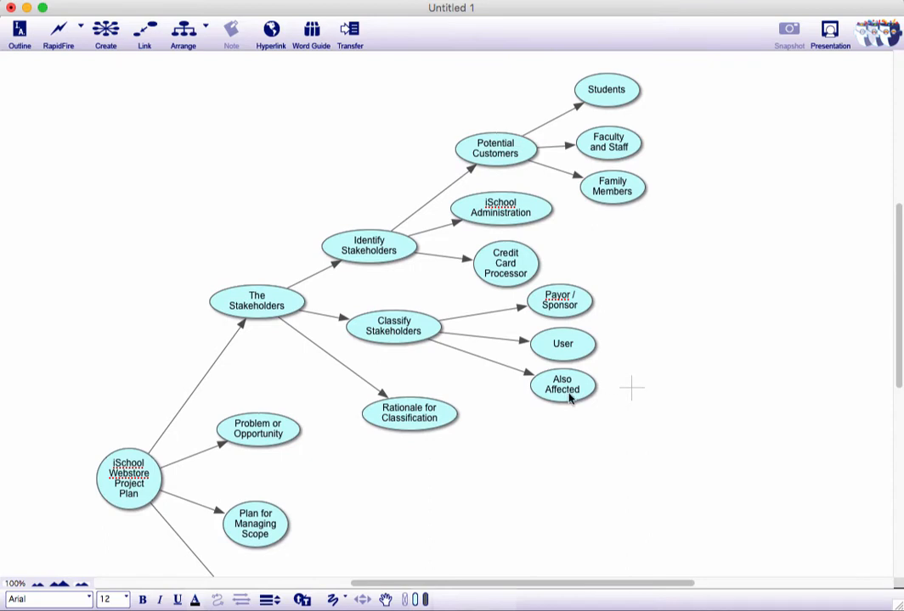
- Move Plan for Requirements Gathering, Plan for Managing Scope and Problem or Opportunity down and slightly right to make room between the main branches
{"action": "left_click", "coordinate": [433, 421]}
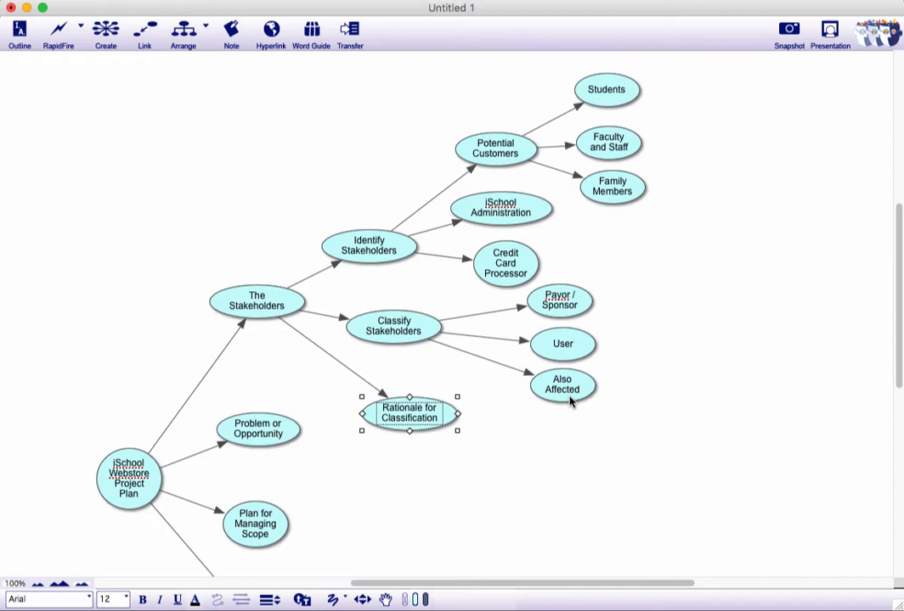
{"action": "scroll", "coordinate": [591, 394], "scroll_direction": "down", "scroll_amount": 4}
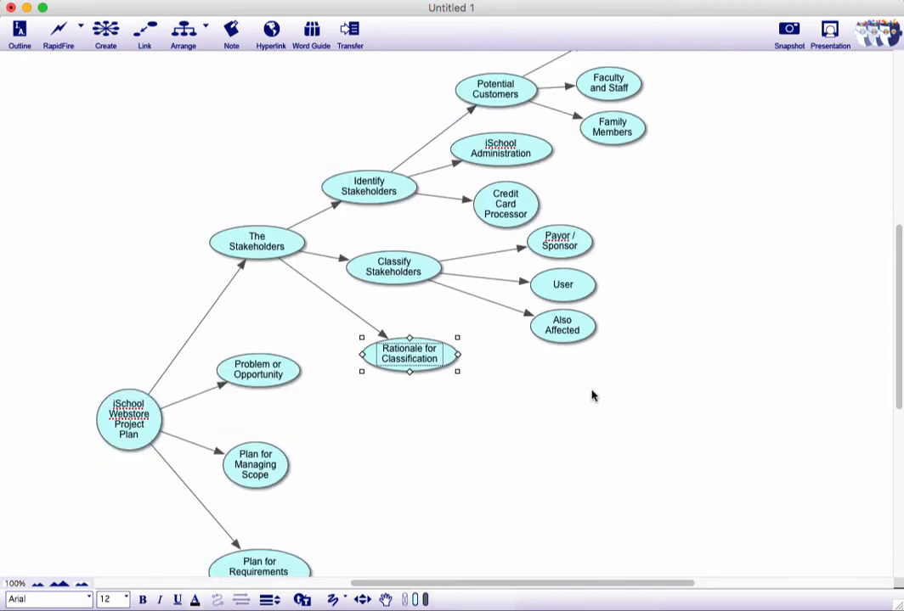
{"action": "scroll", "coordinate": [591, 394], "scroll_direction": "up", "scroll_amount": 1}
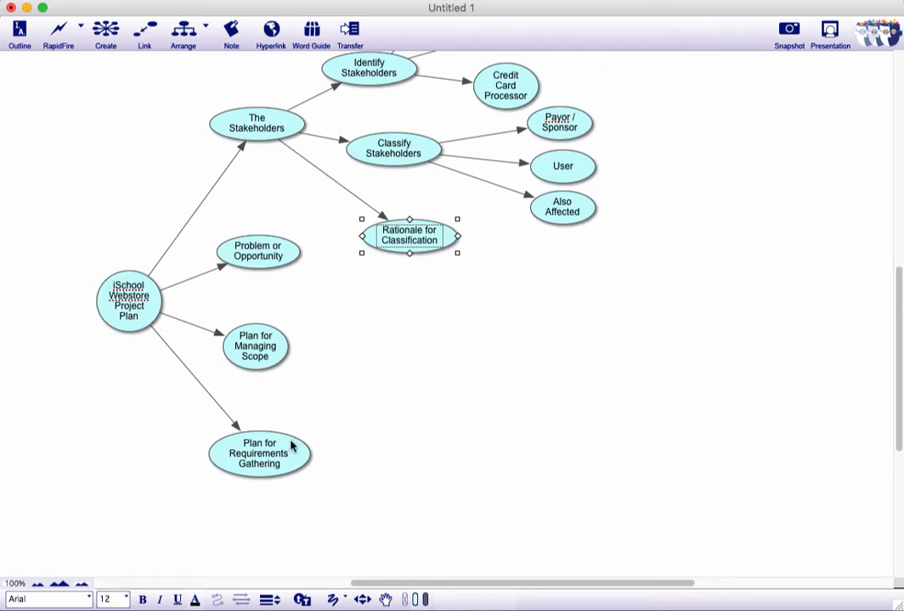
{"action": "left_click_drag", "start_coordinate": [290, 443], "coordinate": [342, 513]}
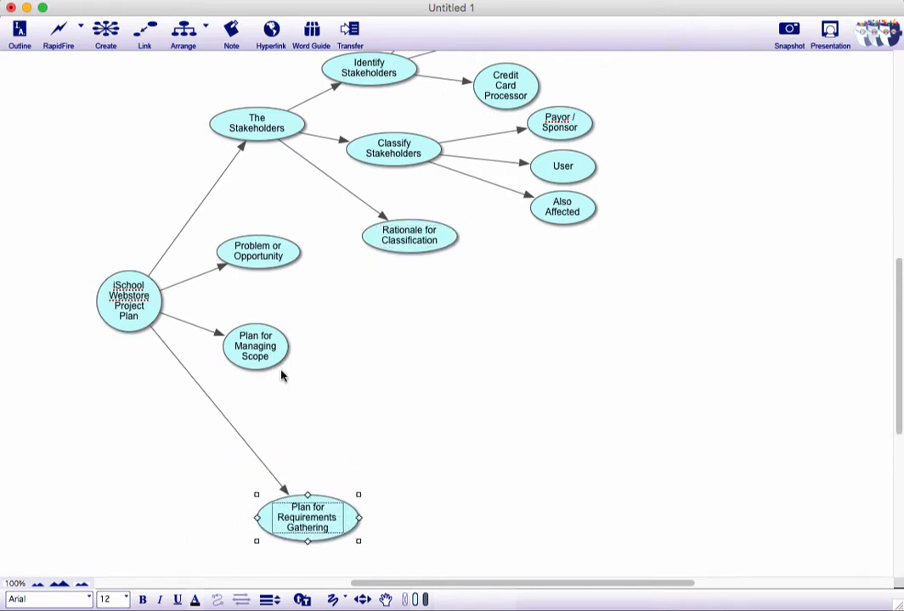
{"action": "left_click_drag", "start_coordinate": [280, 358], "coordinate": [327, 442]}
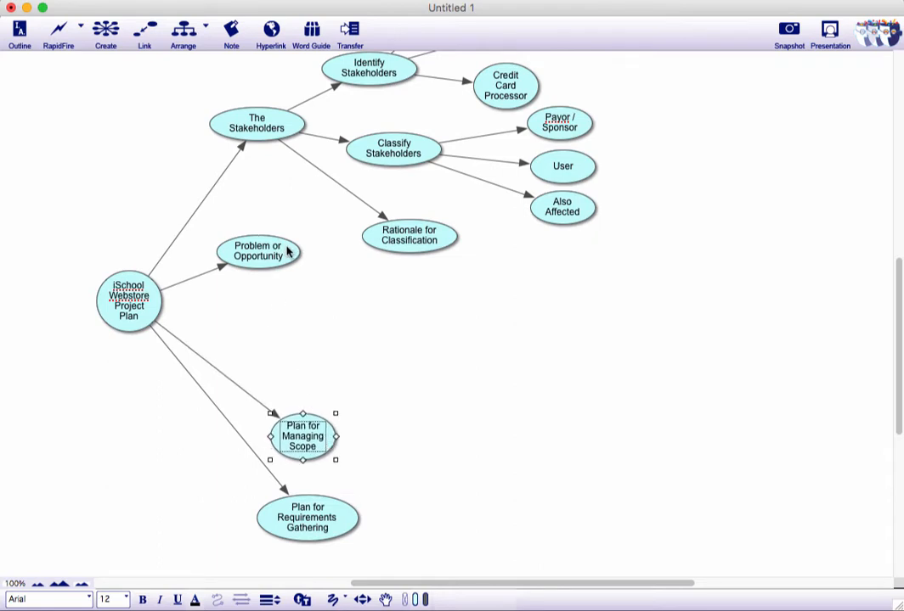
{"action": "left_click_drag", "start_coordinate": [288, 251], "coordinate": [322, 317]}
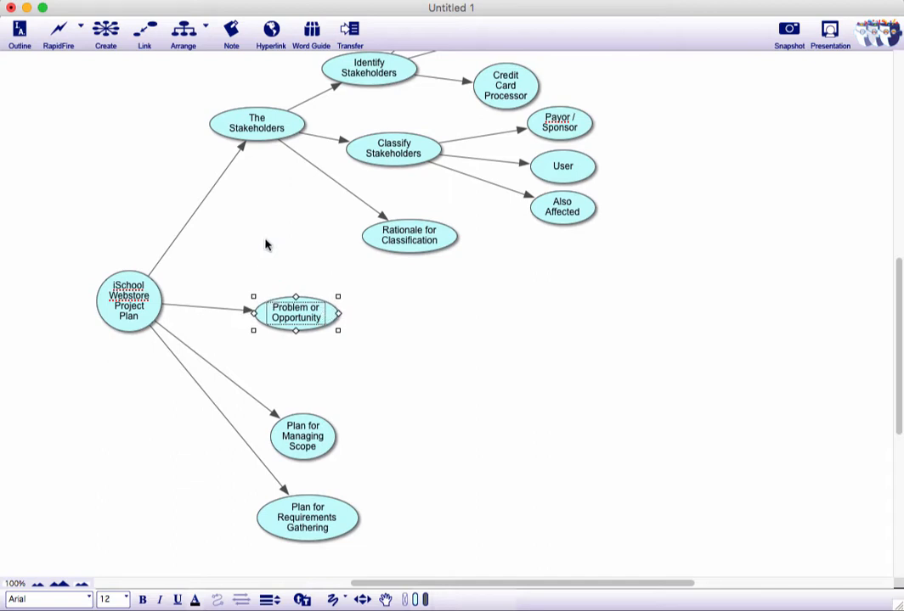
- Add three blank symbols linked from Problem or Opportunity and stack them vertically to its right
{"action": "left_click", "coordinate": [117, 30]}
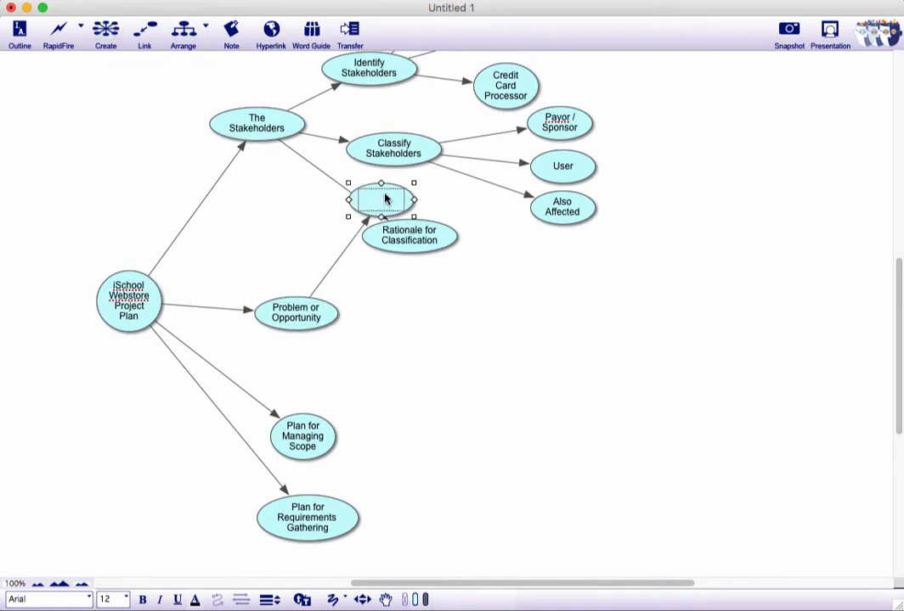
{"action": "left_click_drag", "start_coordinate": [388, 204], "coordinate": [439, 281]}
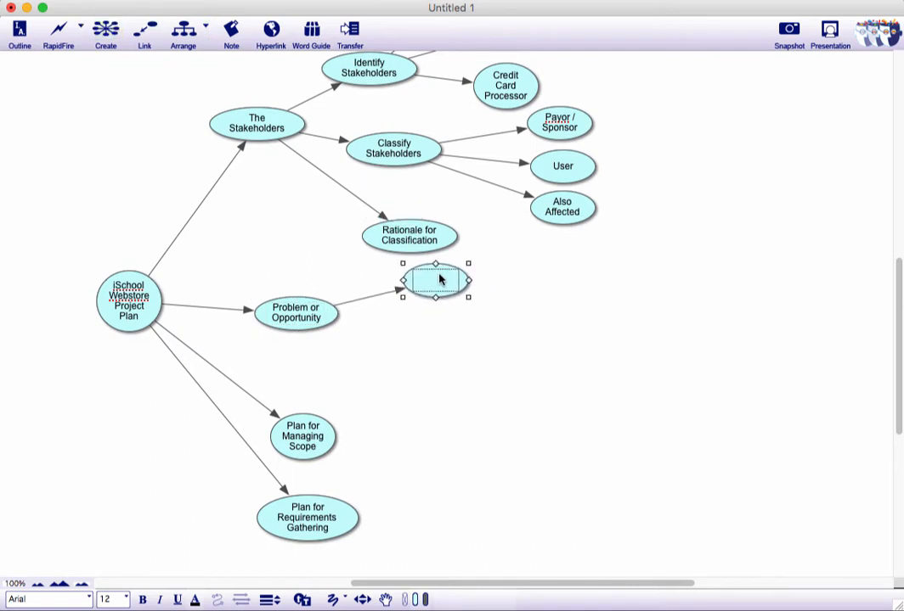
{"action": "left_click", "coordinate": [316, 321]}
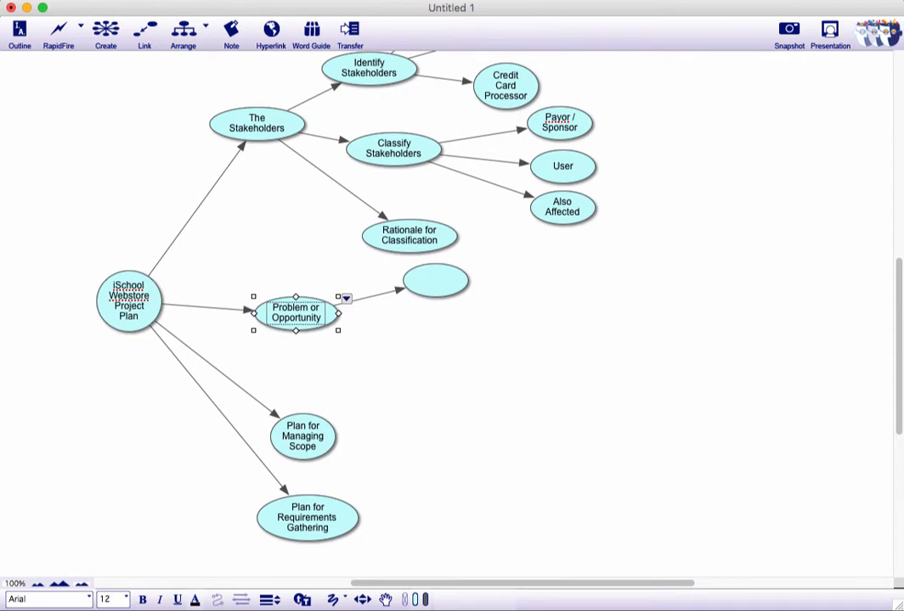
{"action": "left_click", "coordinate": [107, 29]}
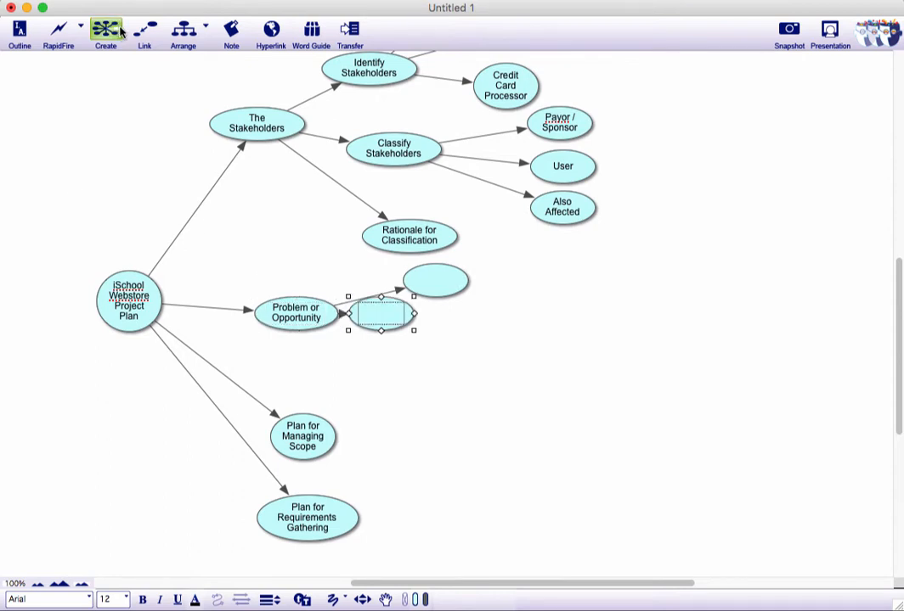
{"action": "left_click", "coordinate": [312, 323]}
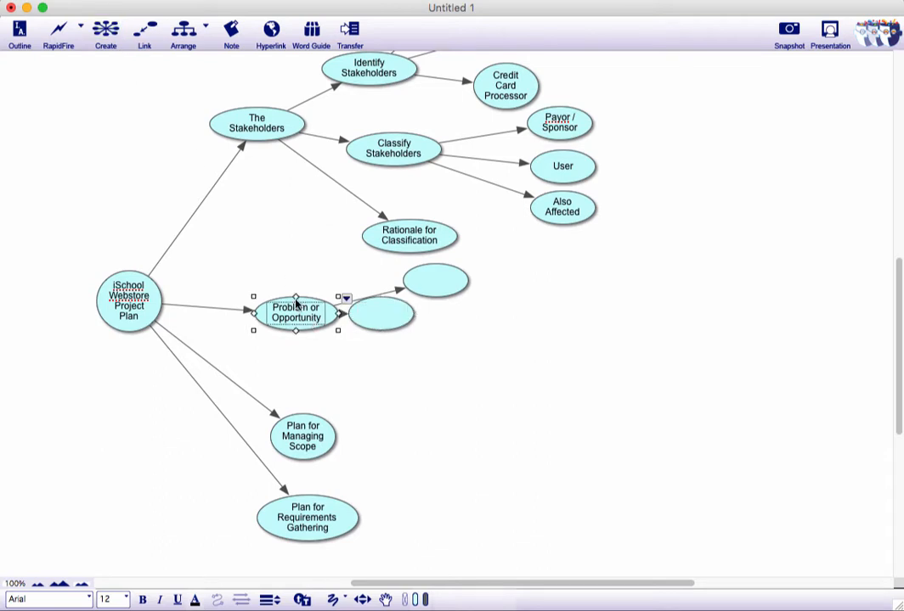
{"action": "left_click", "coordinate": [115, 35]}
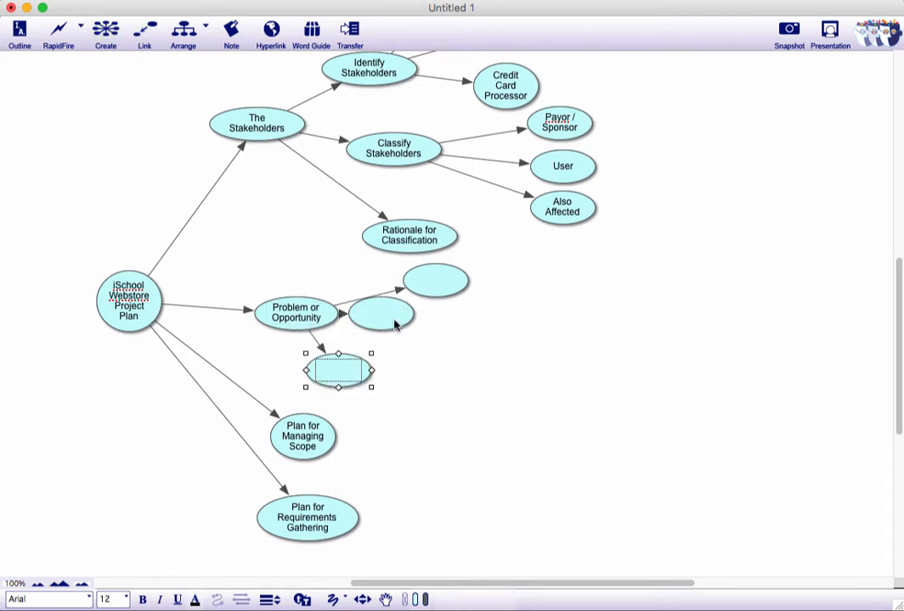
{"action": "left_click_drag", "start_coordinate": [394, 324], "coordinate": [458, 337]}
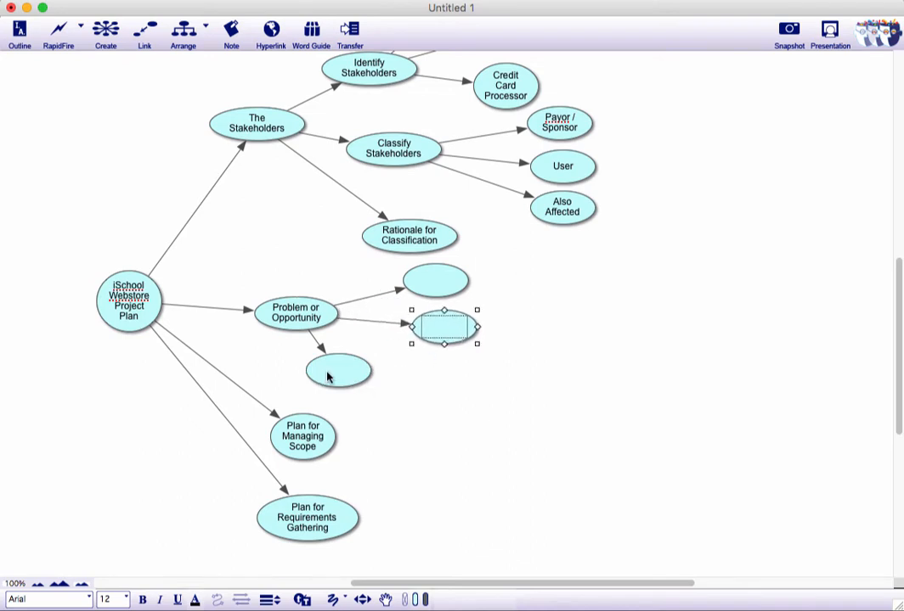
{"action": "left_click_drag", "start_coordinate": [328, 377], "coordinate": [434, 391]}
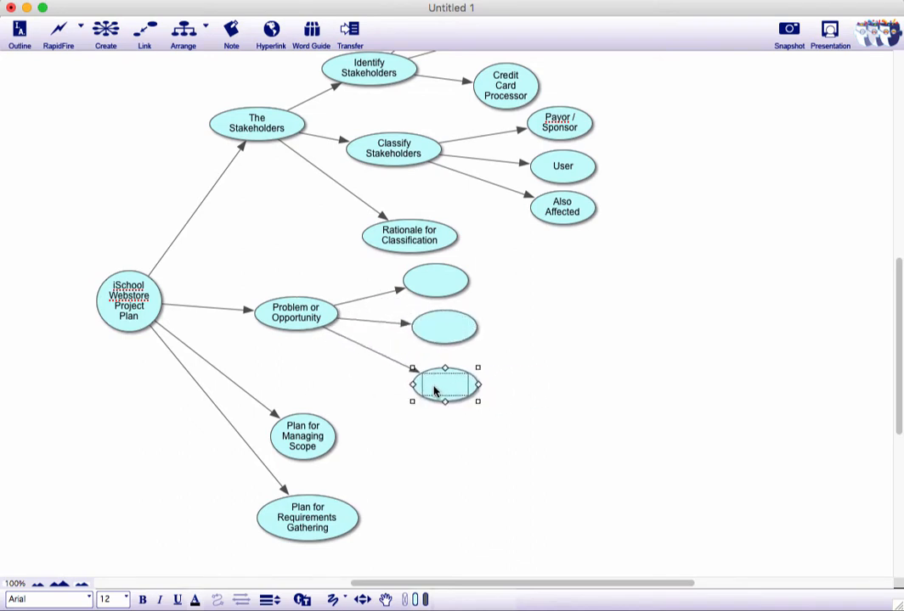
- Enter "Prob" in the uppermost blank symbol linked from Problem or Opportunity
{"action": "left_click", "coordinate": [425, 283]}
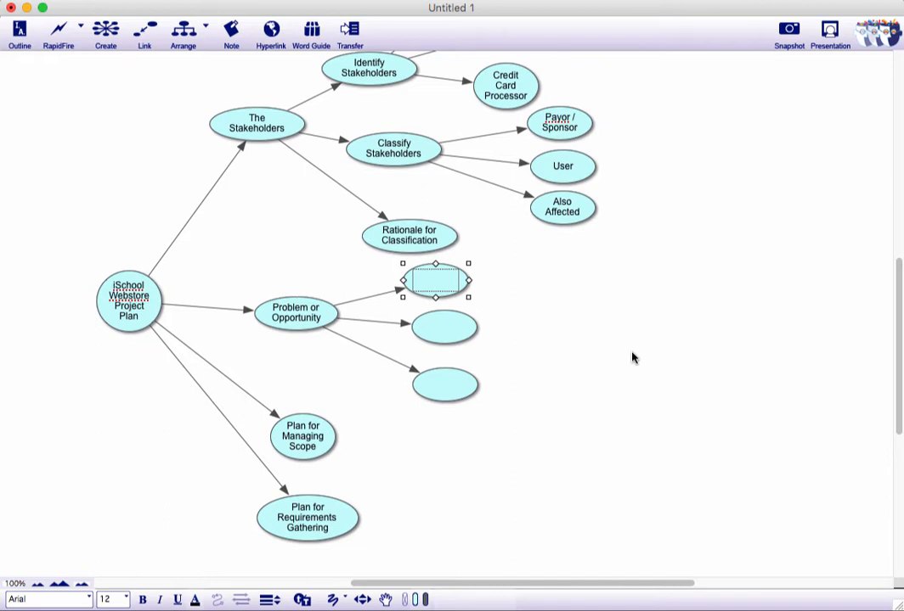
{"action": "type", "text": "Prob"}
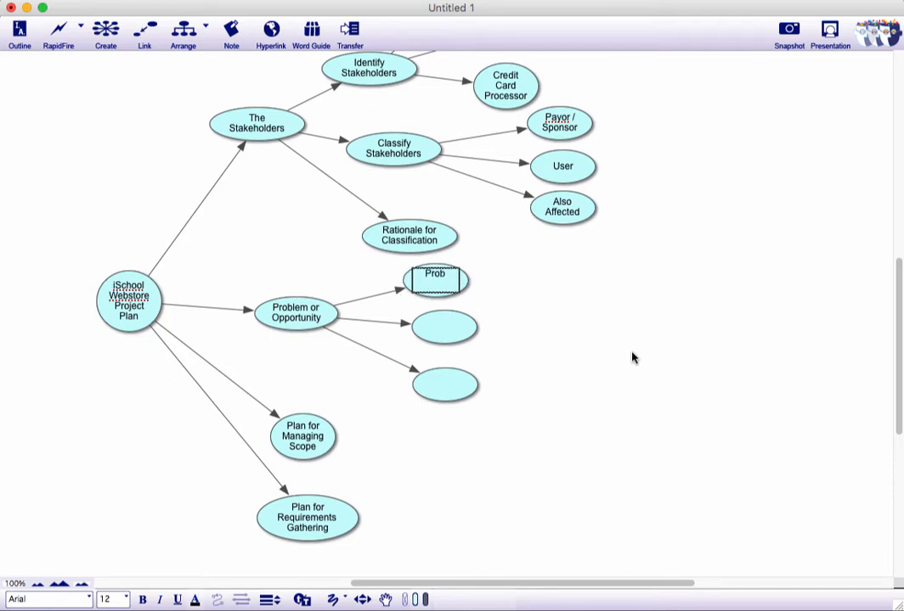
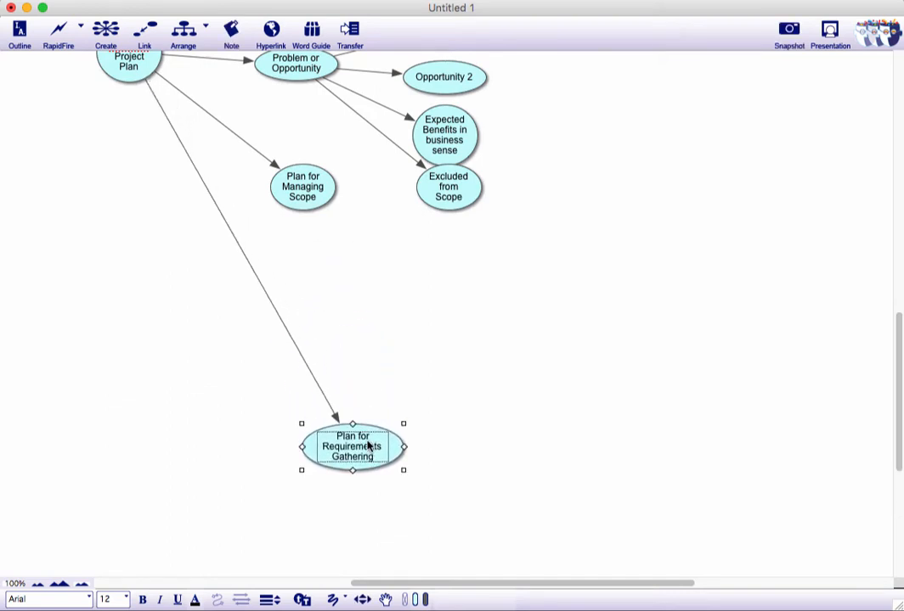
- Move Plan for Managing Scope down and to the right, between Problem or Opportunity and Plan for Requirements Gathering
{"action": "left_click_drag", "start_coordinate": [307, 193], "coordinate": [335, 255]}
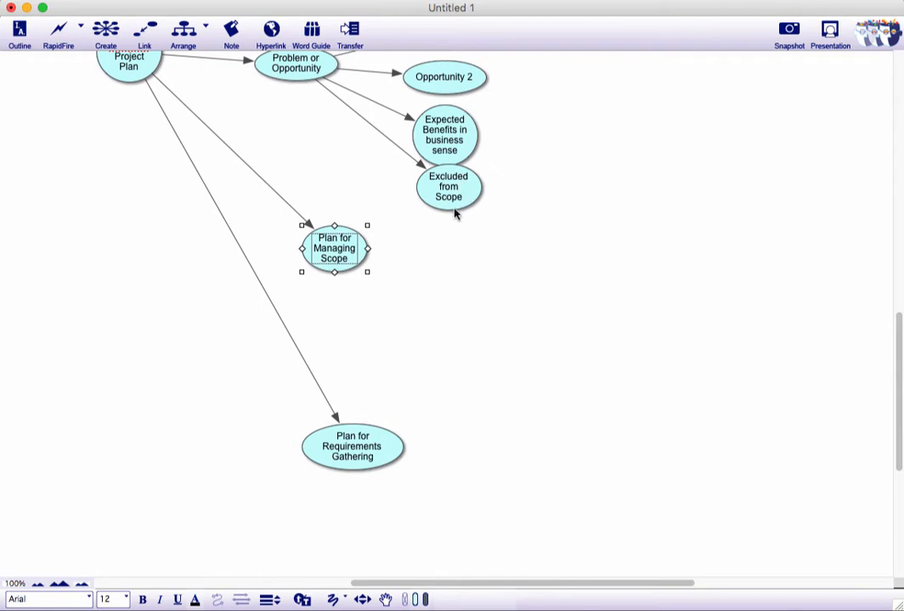
- Add a blank symbol linked from Plan for Managing Scope, place it to its right and open its text for editing
{"action": "scroll", "coordinate": [457, 214], "scroll_direction": "up", "scroll_amount": 5}
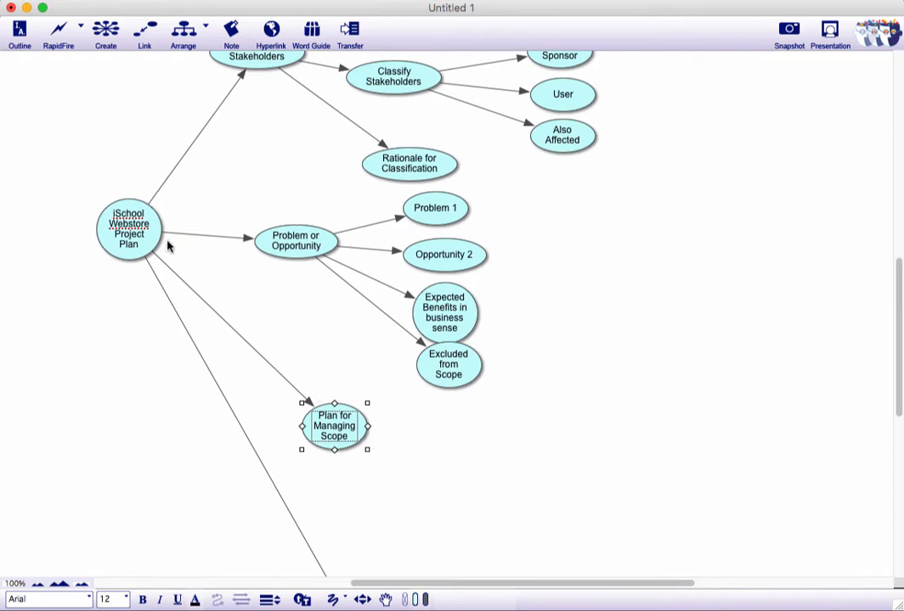
{"action": "left_click", "coordinate": [119, 32]}
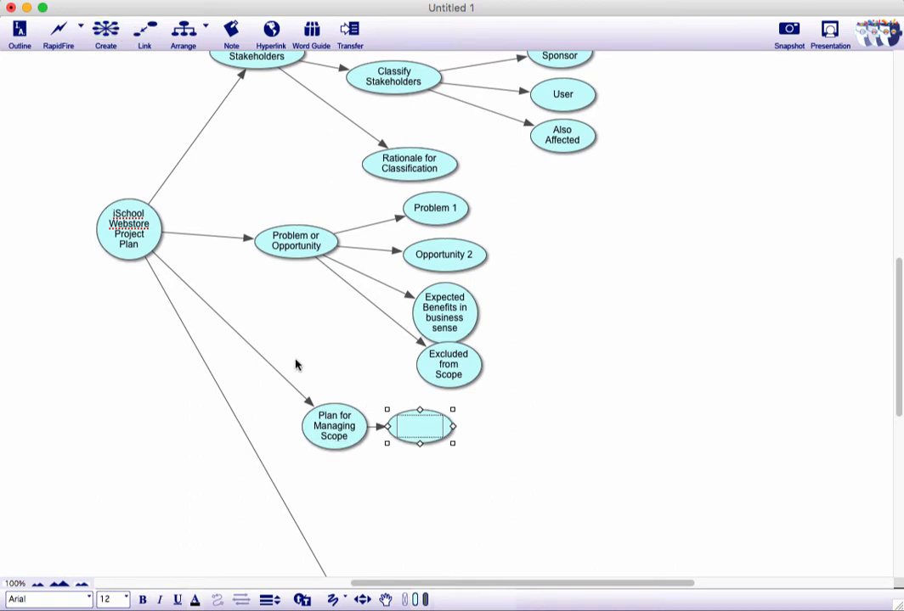
{"action": "left_click_drag", "start_coordinate": [423, 431], "coordinate": [457, 430]}
{"action": "left_click", "coordinate": [456, 430]}
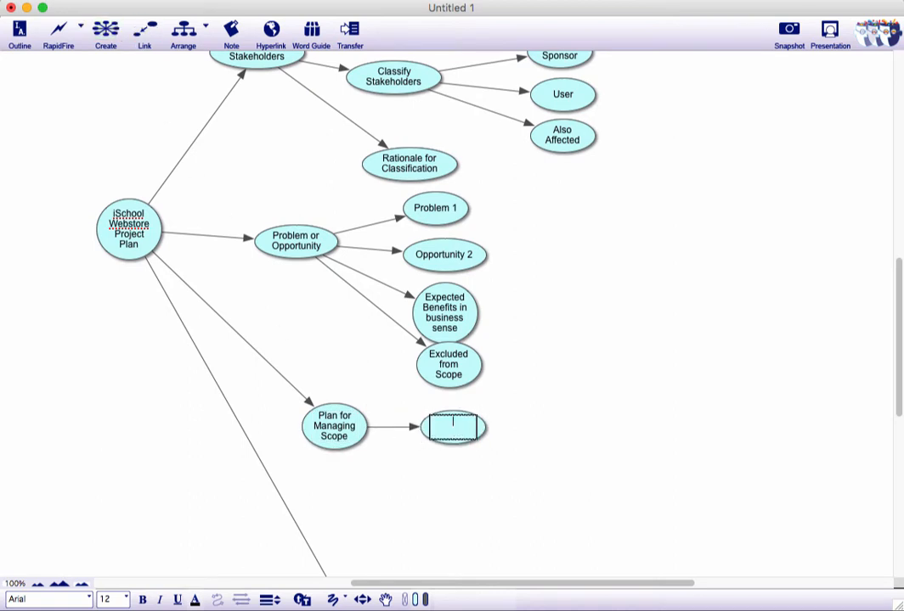
{"action": "type", "text": "Potential"}
{"action": "key", "text": "BackSpace"}
{"action": "key", "text": "BackSpace"}
{"action": "key", "text": "BackSpace"}
{"action": "key", "text": "BackSpace"}
{"action": "key", "text": "BackSpace"}
{"action": "key", "text": "BackSpace"}
{"action": "key", "text": "BackSpace"}
{"action": "key", "text": "BackSpace"}
{"action": "key", "text": "BackSpace"}
{"action": "type", "text": "Opportuni"}
{"action": "key", "text": "BackSpace"}
{"action": "key", "text": "BackSpace"}
{"action": "key", "text": "BackSpace"}
{"action": "key", "text": "BackSpace"}
{"action": "key", "text": "BackSpace"}
{"action": "key", "text": "BackSpace"}
{"action": "key", "text": "BackSpace"}
{"action": "key", "text": "BackSpace"}
{"action": "key", "text": "BackSpace"}
- Label the symbol linked from Plan for Managing Scope "Candidates for elimination"
{"action": "type", "text": "Candidates for elimination"}
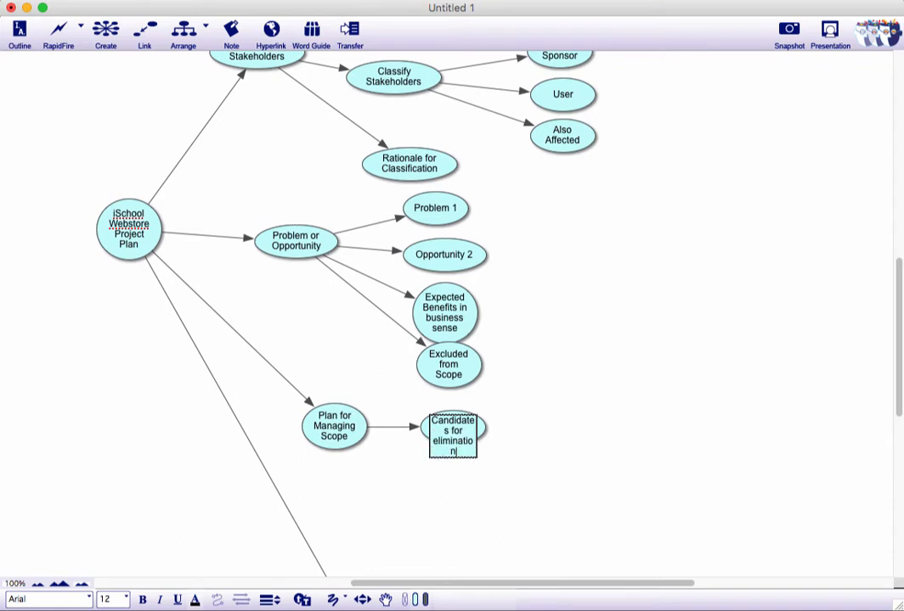
{"action": "key", "text": "super+r"}
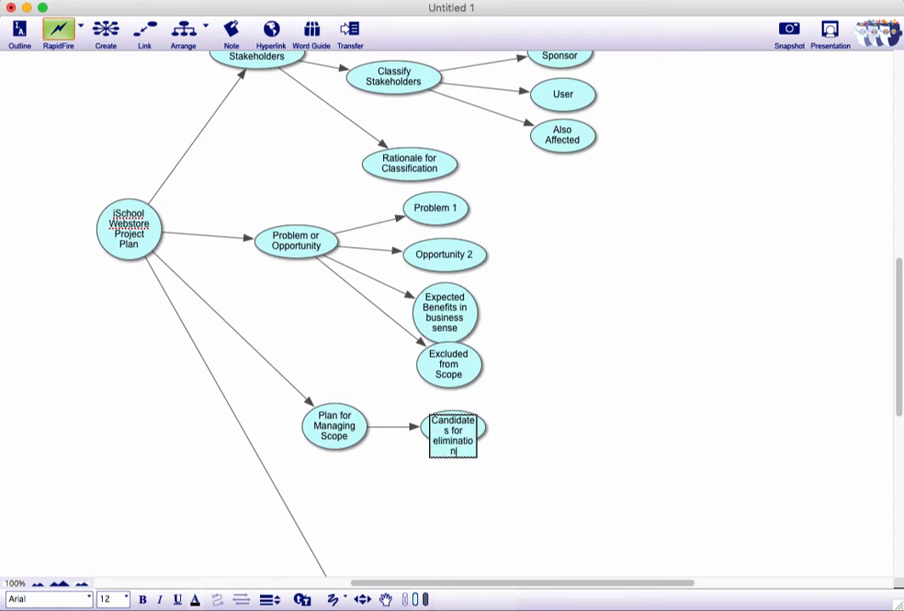
{"action": "left_click", "coordinate": [465, 484]}
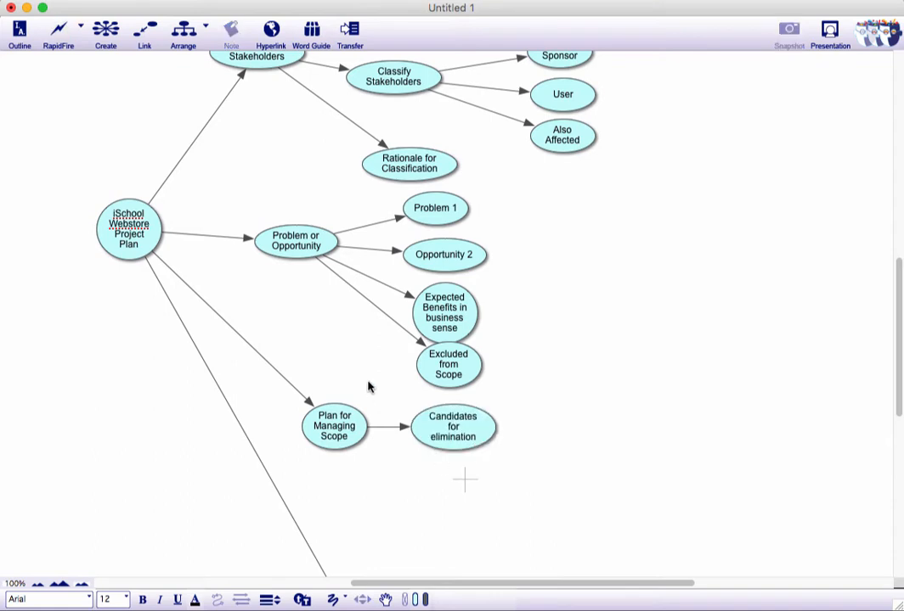
- Add a blank symbol linked from Candidates for elimination and place it to the upper right of that symbol
{"action": "left_click", "coordinate": [94, 32]}
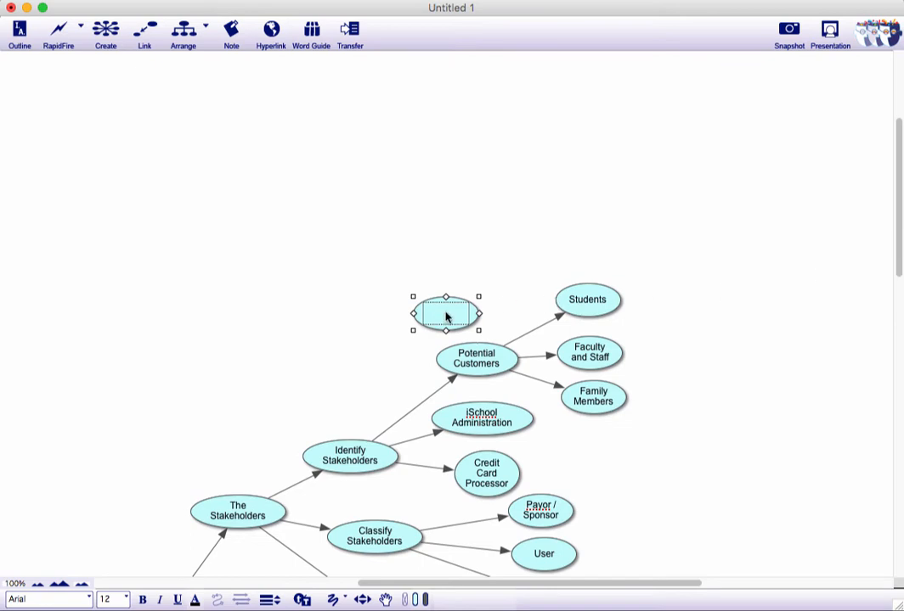
{"action": "key", "text": "super+z"}
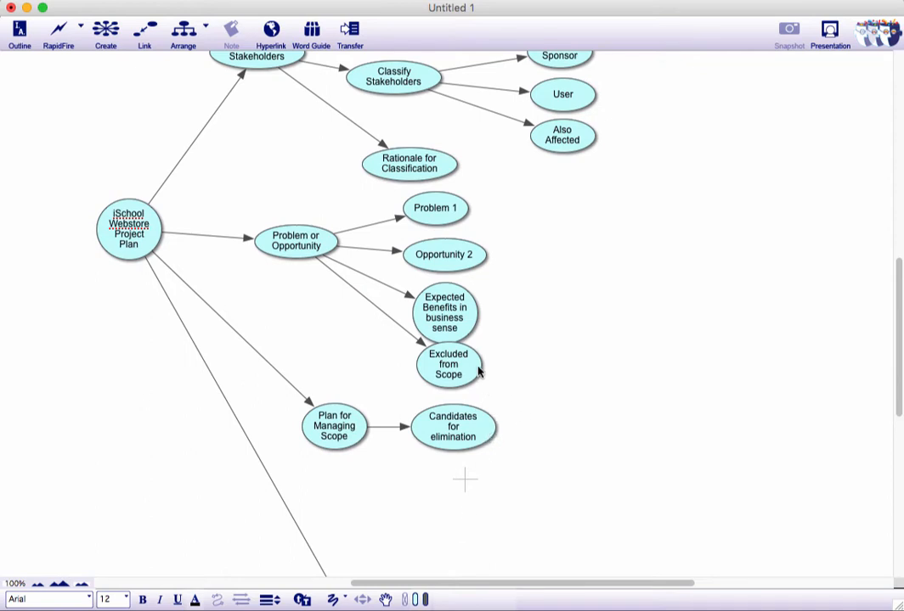
{"action": "left_click", "coordinate": [455, 437]}
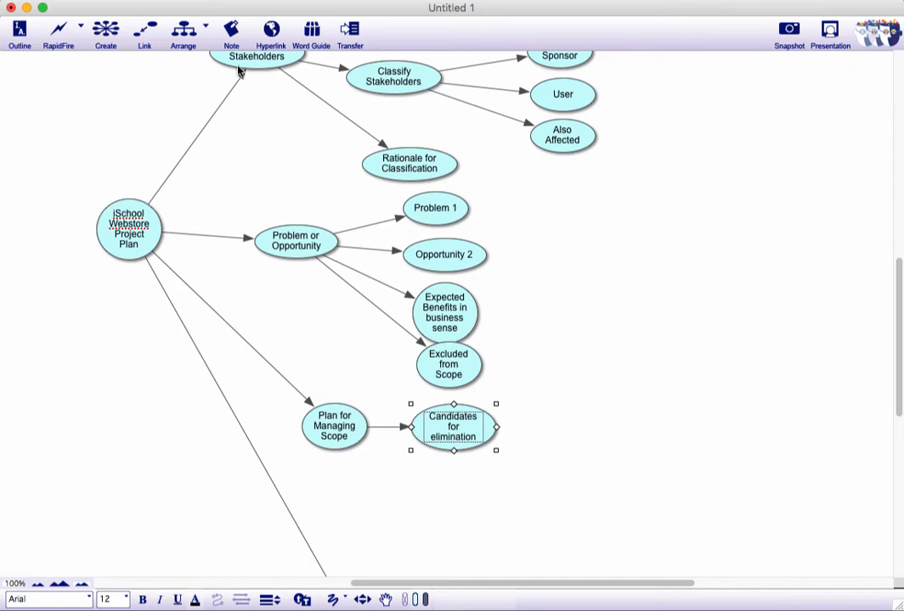
{"action": "left_click", "coordinate": [118, 29]}
{"action": "left_click_drag", "start_coordinate": [547, 435], "coordinate": [593, 387]}
{"action": "left_click", "coordinate": [593, 387]}
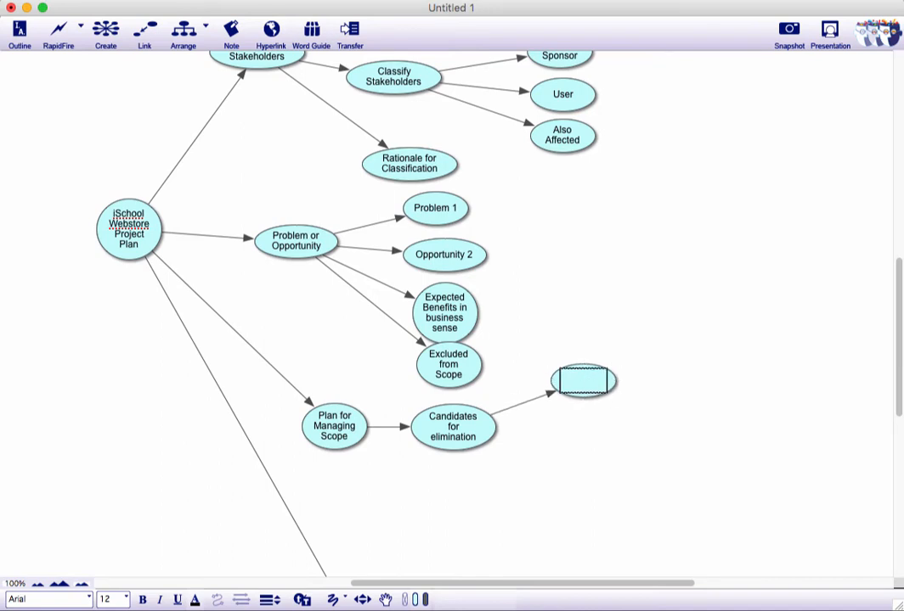
- Label the blank symbol linked from Candidates for elimination "List of Problems"
{"action": "type", "text": "List of Problems to el"}
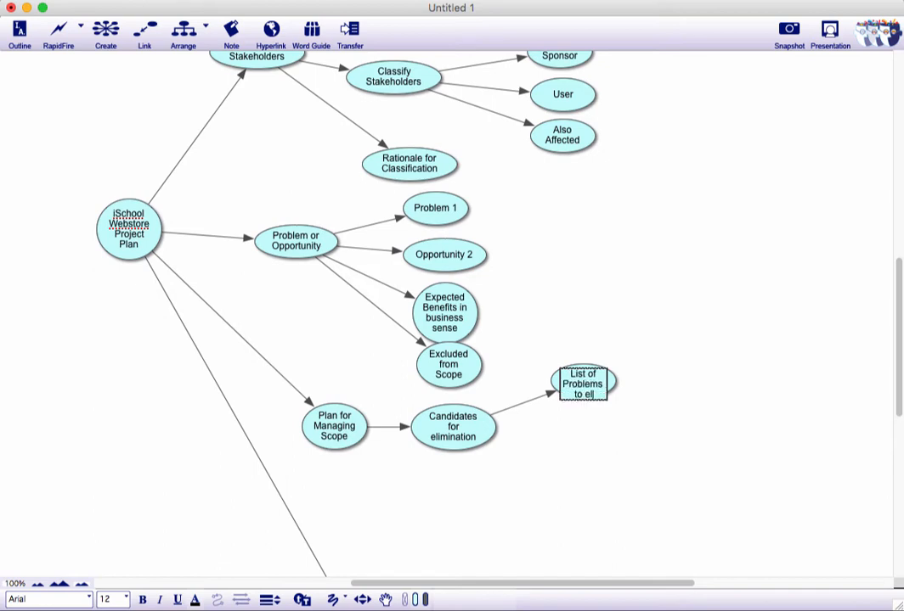
{"action": "key", "text": "BackSpace"}
{"action": "key", "text": "BackSpace"}
{"action": "key", "text": "BackSpace"}
{"action": "key", "text": "BackSpace"}
{"action": "key", "text": "BackSpace"}
{"action": "key", "text": "BackSpace"}
{"action": "left_click", "coordinate": [684, 375]}
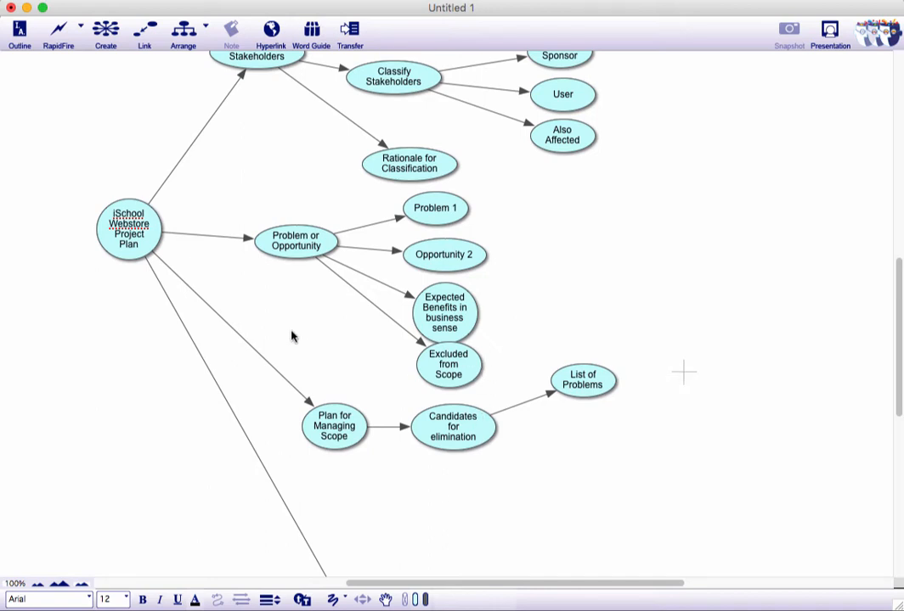
- Append "or Opportunites" to the label of the List of Problems symbol
{"action": "left_click", "coordinate": [462, 430]}
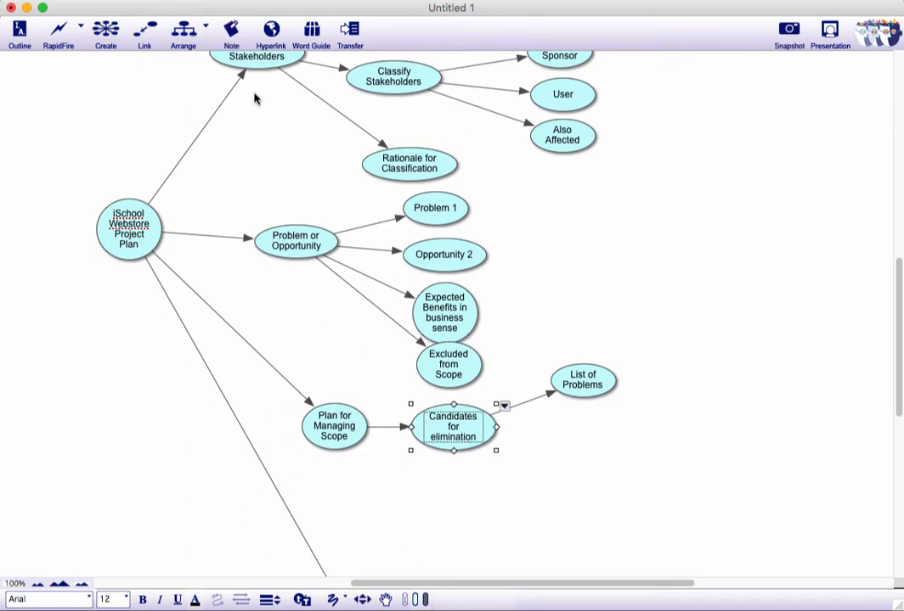
{"action": "left_click", "coordinate": [603, 383]}
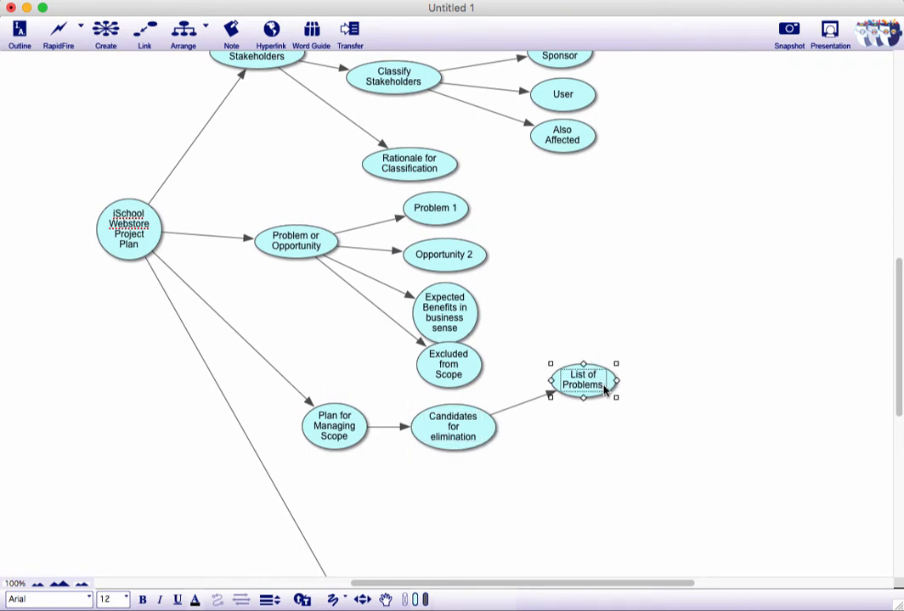
{"action": "left_click", "coordinate": [604, 387]}
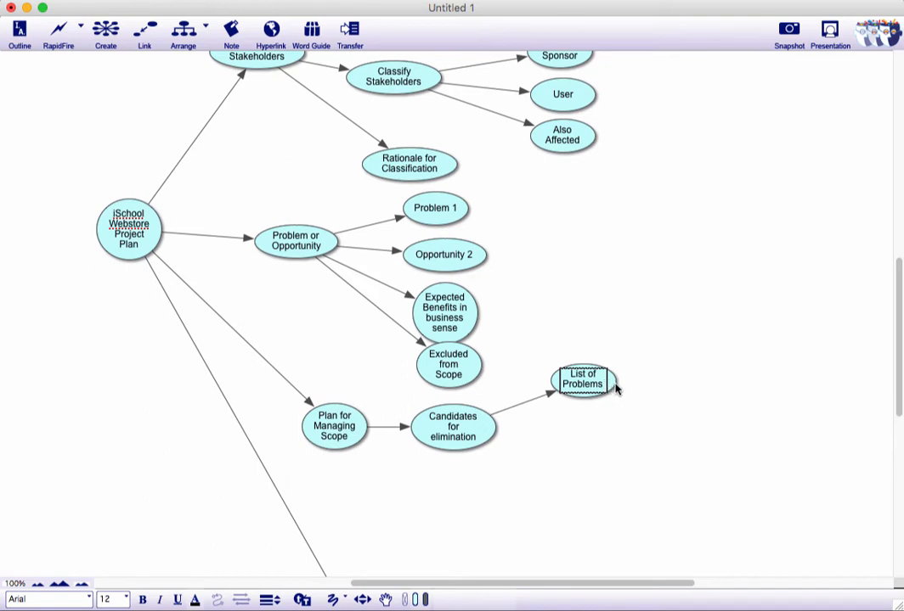
{"action": "type", "text": "or Opportunities"}
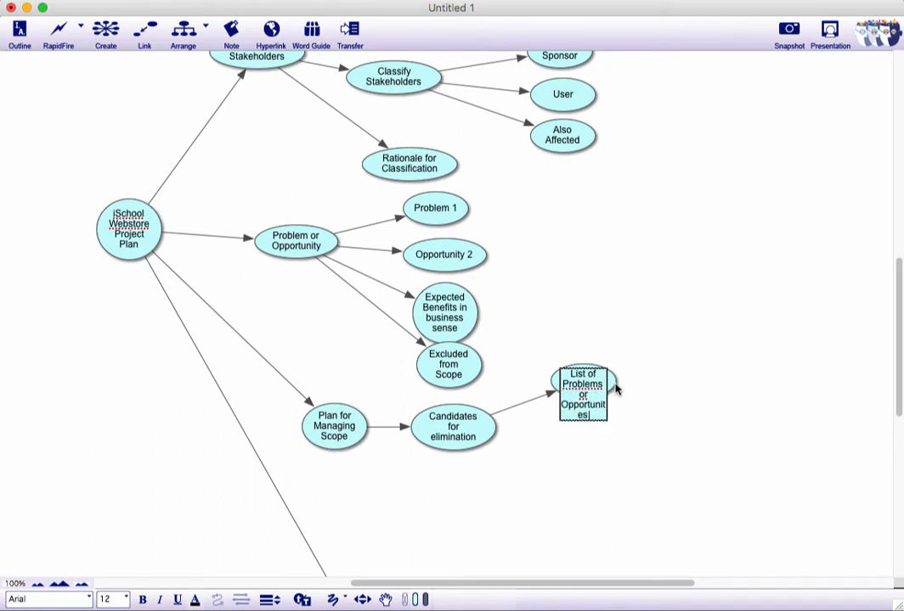
{"action": "key", "text": "super+r"}
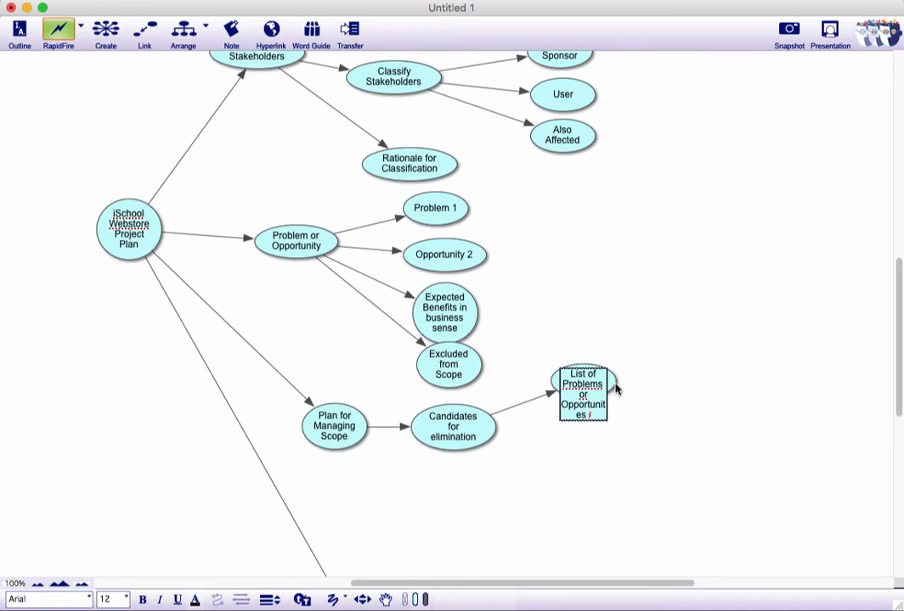
{"action": "left_click", "coordinate": [682, 377]}
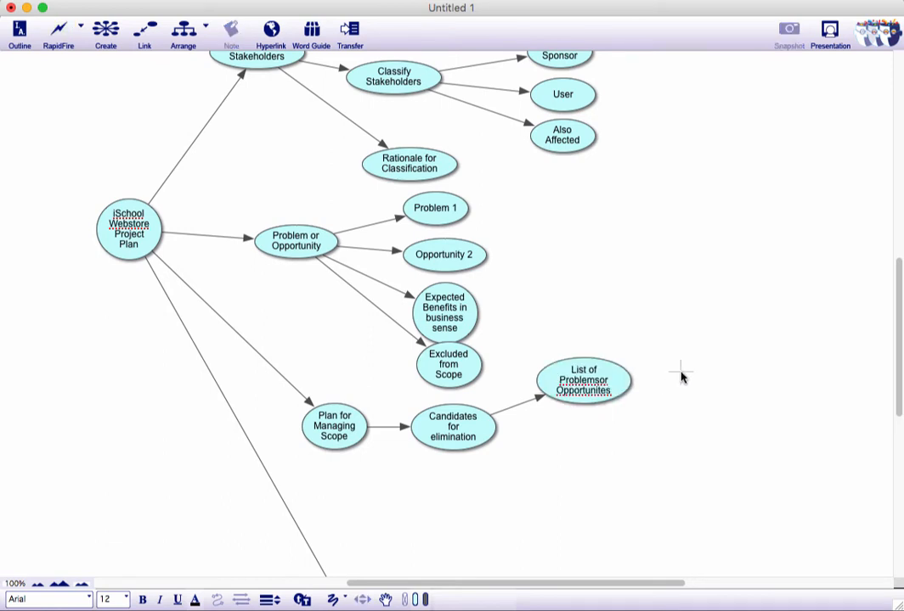
- Insert the missing space before "or" in the List of Problems label and correct the last word's spelling to "Opportunities"
{"action": "left_click", "coordinate": [602, 382]}
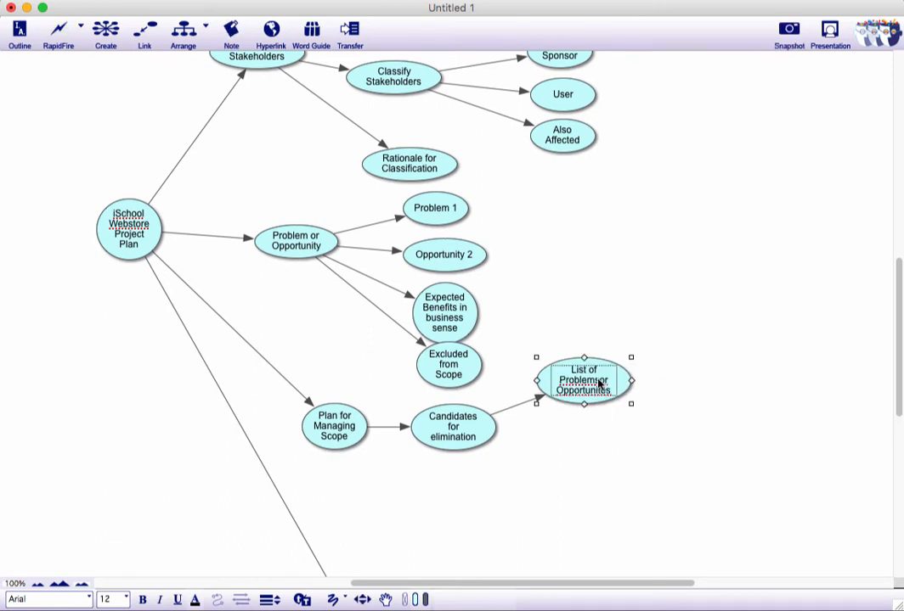
{"action": "left_click", "coordinate": [603, 384]}
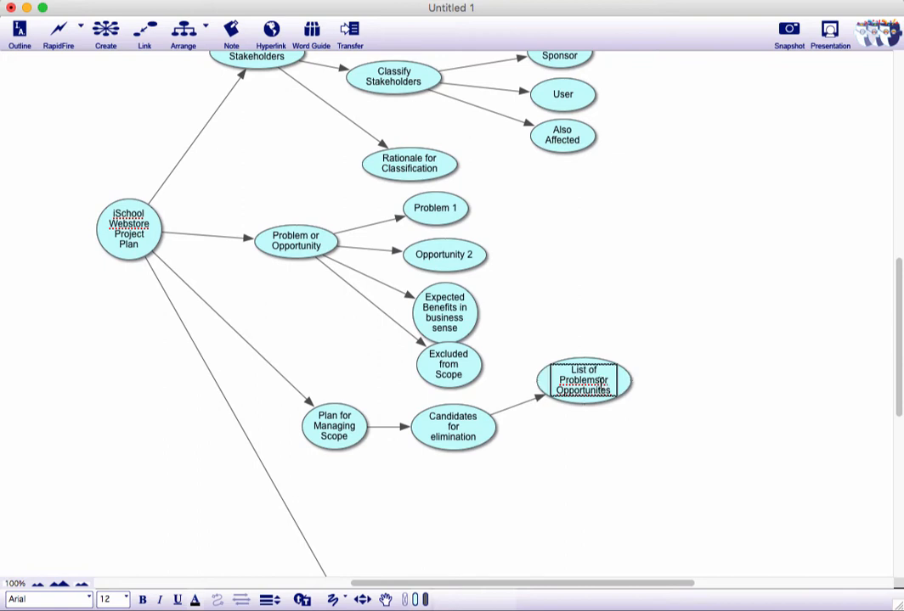
{"action": "left_click", "coordinate": [678, 393]}
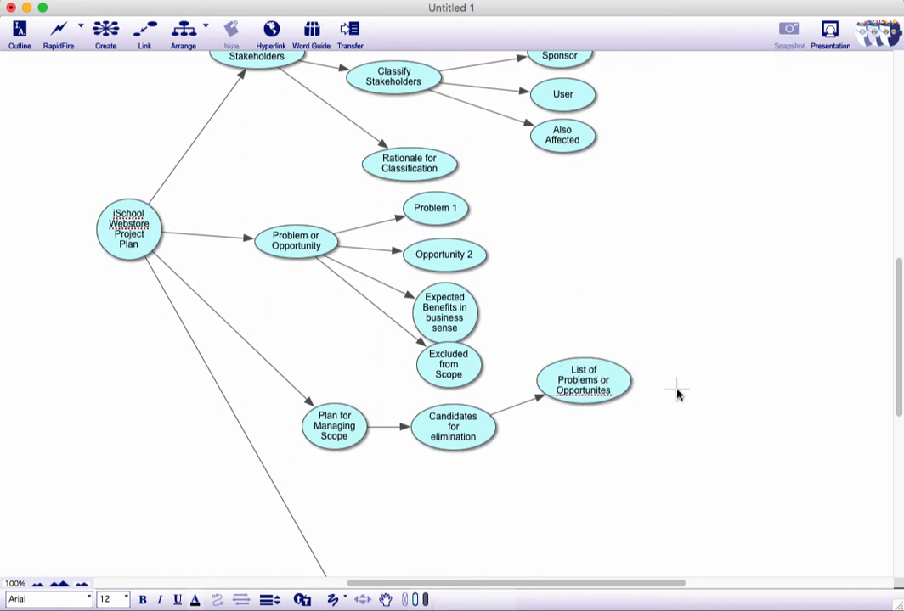
{"action": "right_click", "coordinate": [595, 396]}
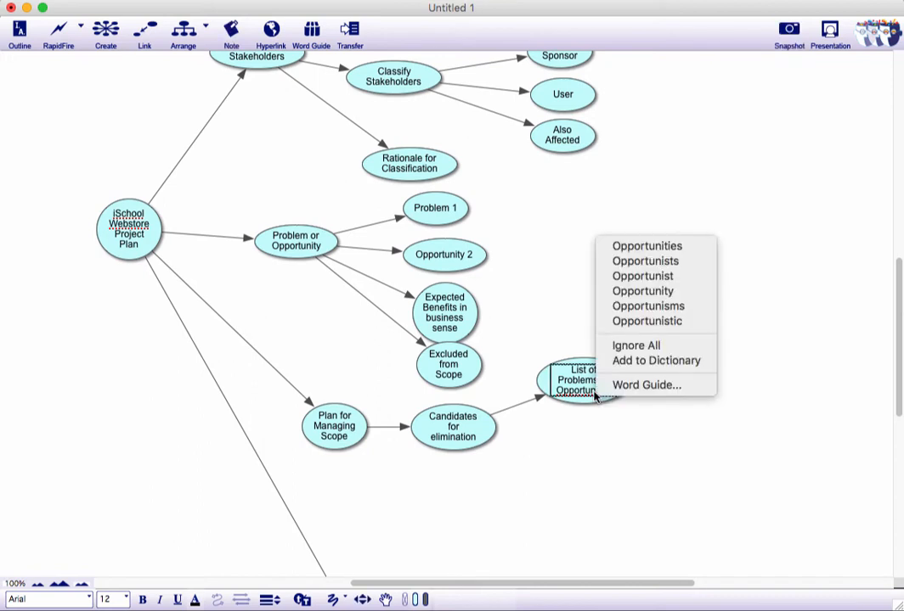
{"action": "left_click", "coordinate": [633, 249]}
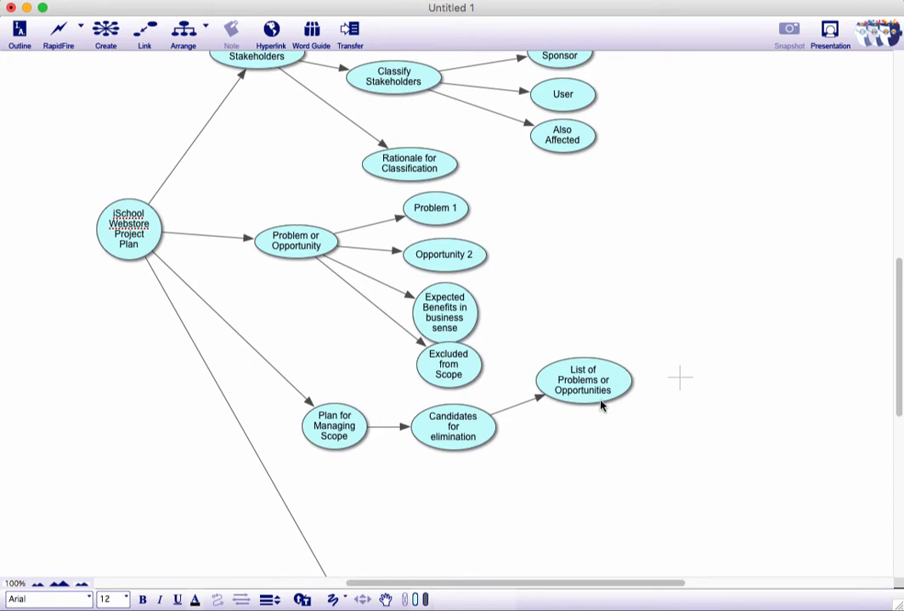
- Add a symbol labelled "List of stakeholders" linked from Candidates for elimination, placed below List of Problems or Opportunities
{"action": "left_click", "coordinate": [459, 427]}
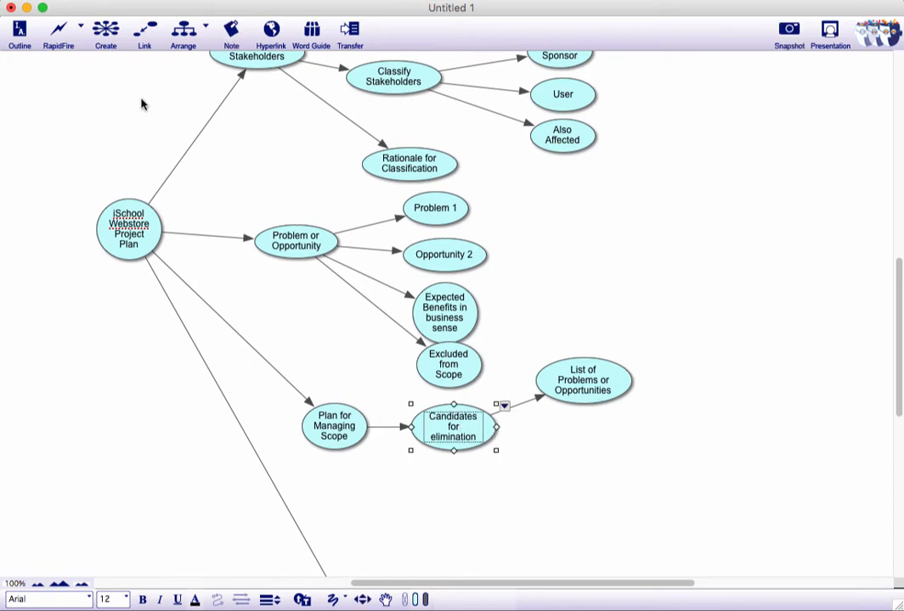
{"action": "left_click", "coordinate": [117, 32]}
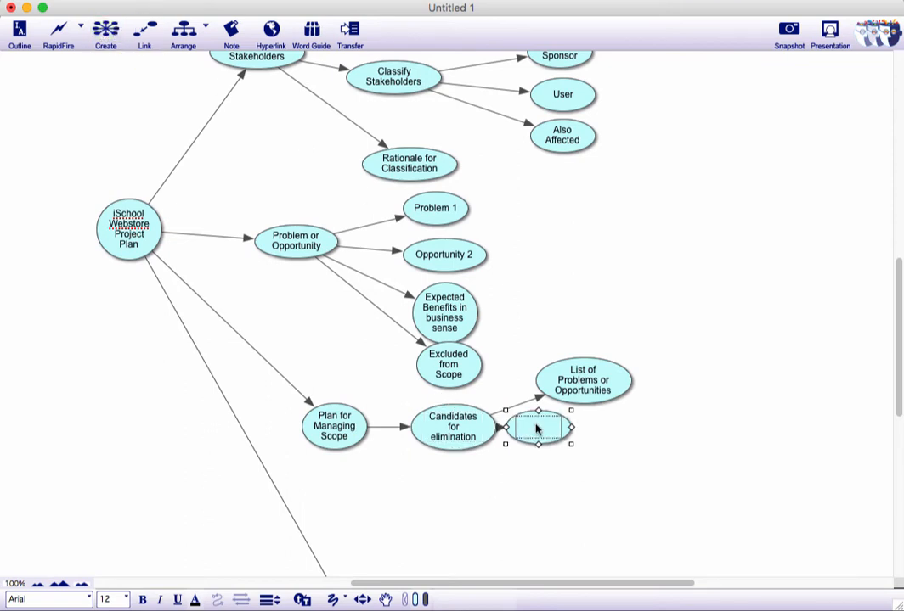
{"action": "left_click_drag", "start_coordinate": [540, 420], "coordinate": [588, 417]}
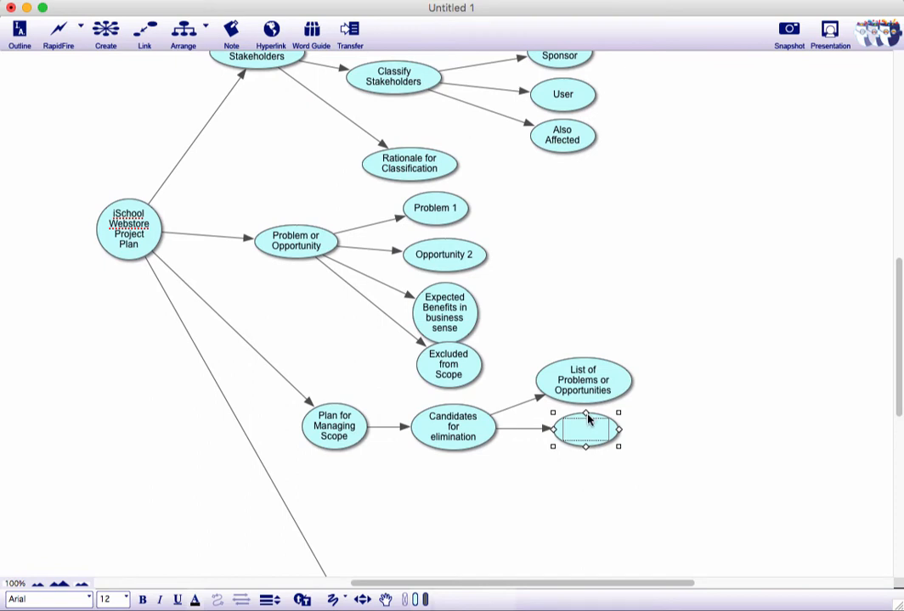
{"action": "left_click", "coordinate": [587, 419]}
{"action": "type", "text": "List of stakeholders"}
{"action": "left_click", "coordinate": [673, 441]}
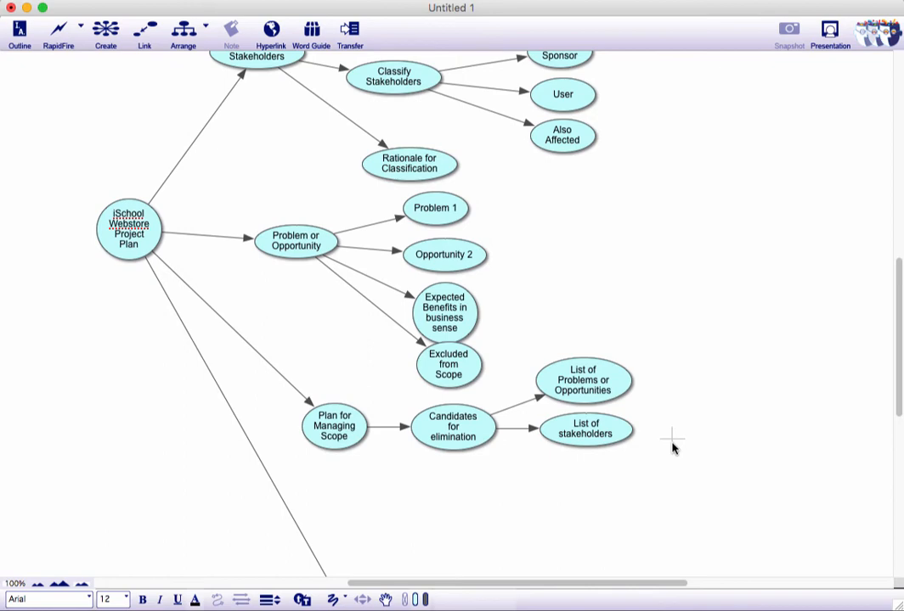
- Move Plan for Requirements Gathering slightly up and left, and add a symbol labelled "Methods" linked from it to its upper right
{"action": "scroll", "coordinate": [524, 439], "scroll_direction": "down", "scroll_amount": 5}
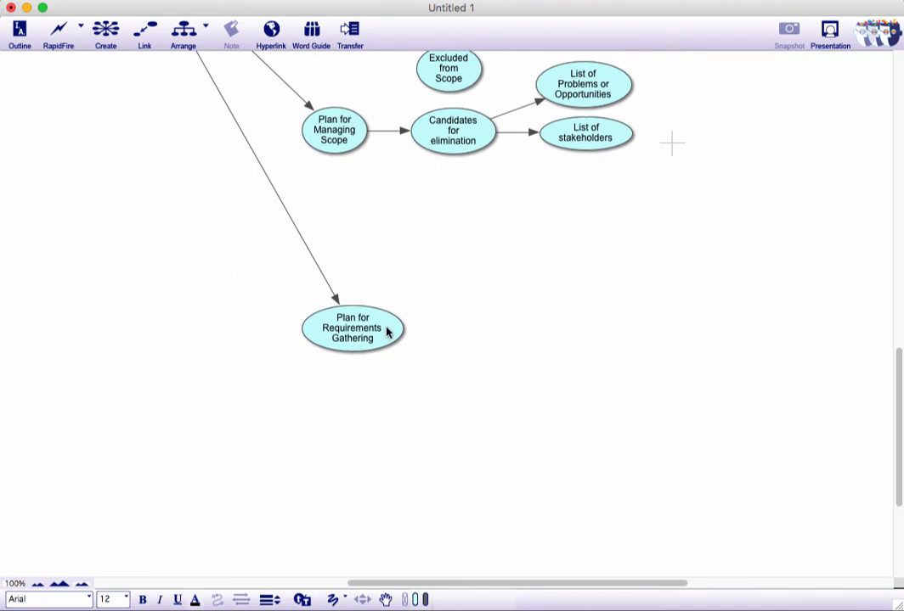
{"action": "left_click_drag", "start_coordinate": [389, 325], "coordinate": [377, 287]}
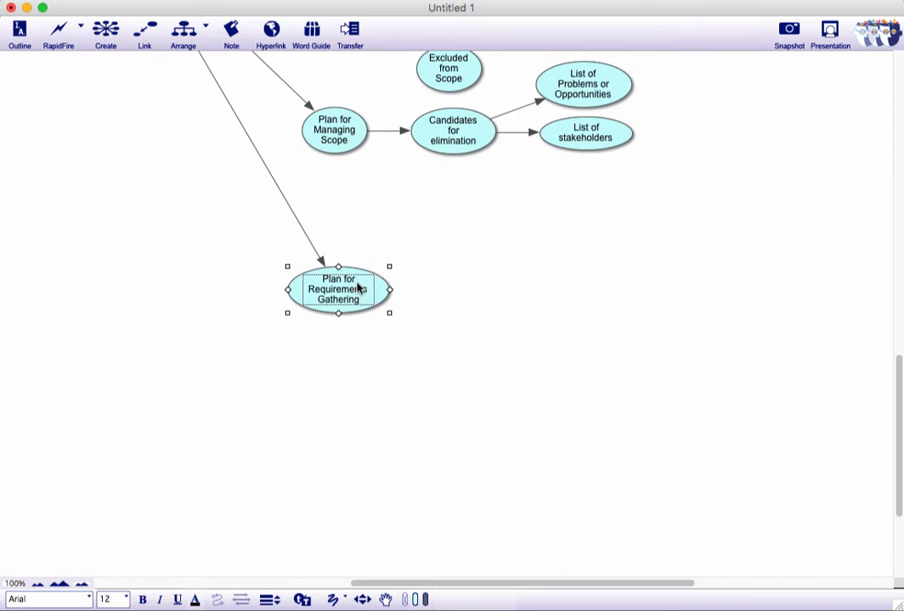
{"action": "left_click", "coordinate": [117, 31]}
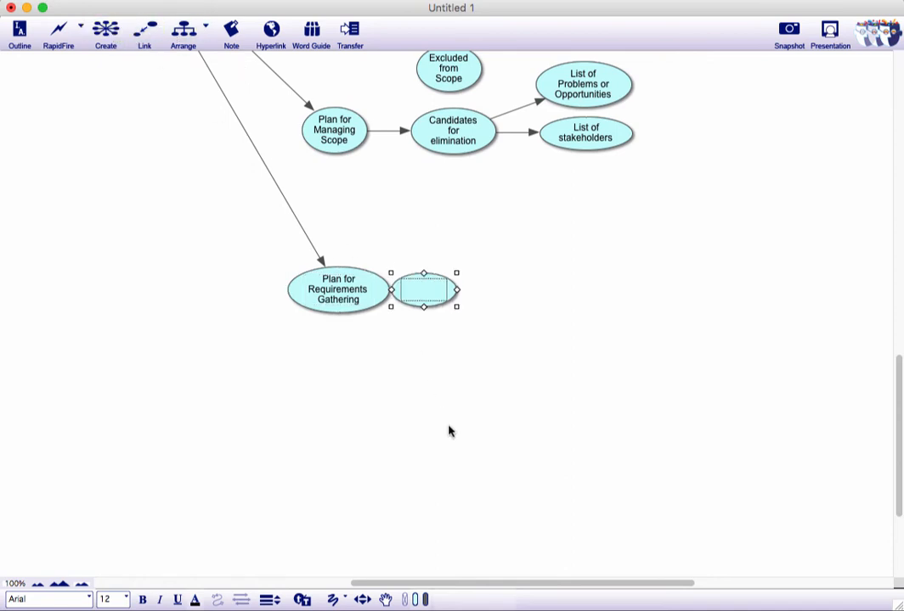
{"action": "left_click_drag", "start_coordinate": [419, 289], "coordinate": [464, 243]}
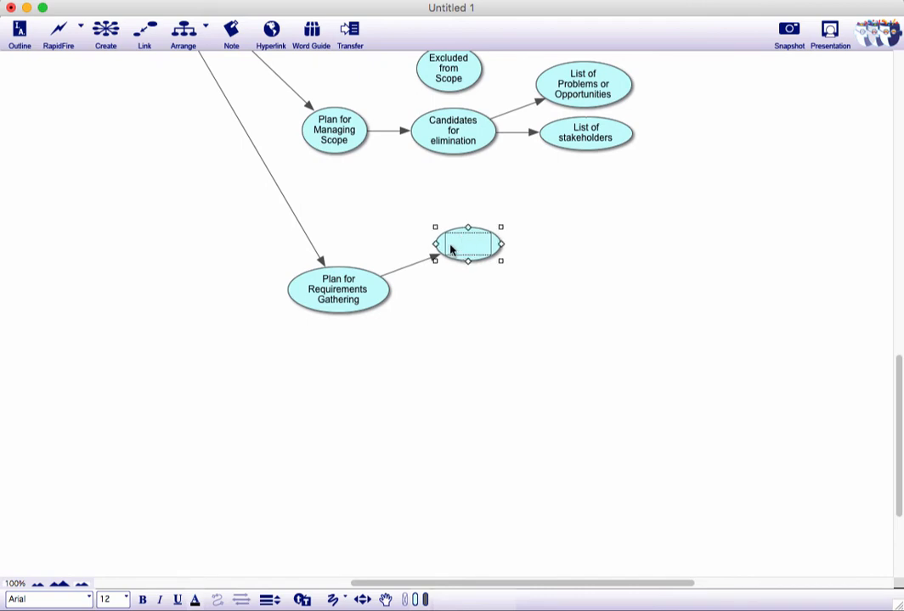
{"action": "left_click", "coordinate": [461, 241]}
{"action": "type", "text": "Methods"}
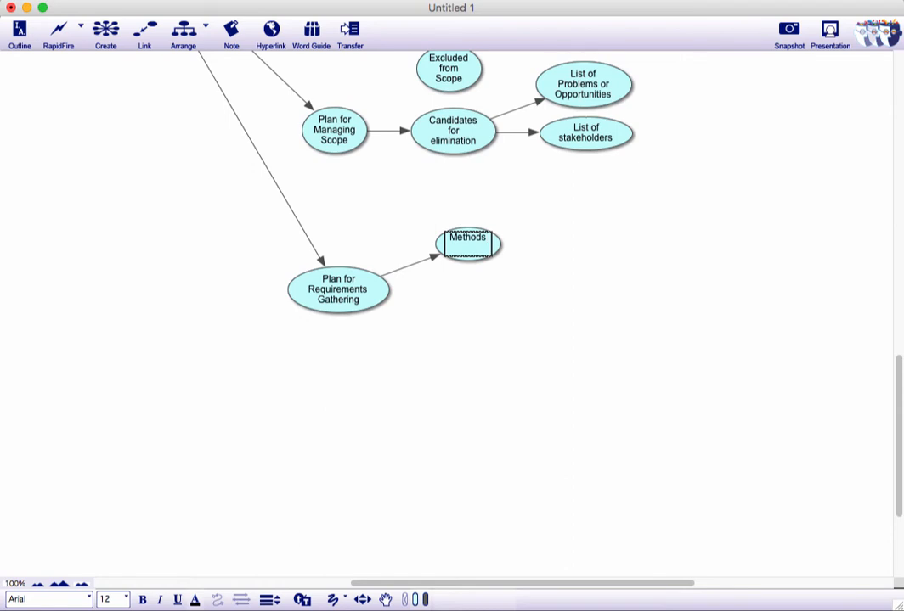
{"action": "left_click", "coordinate": [472, 300]}
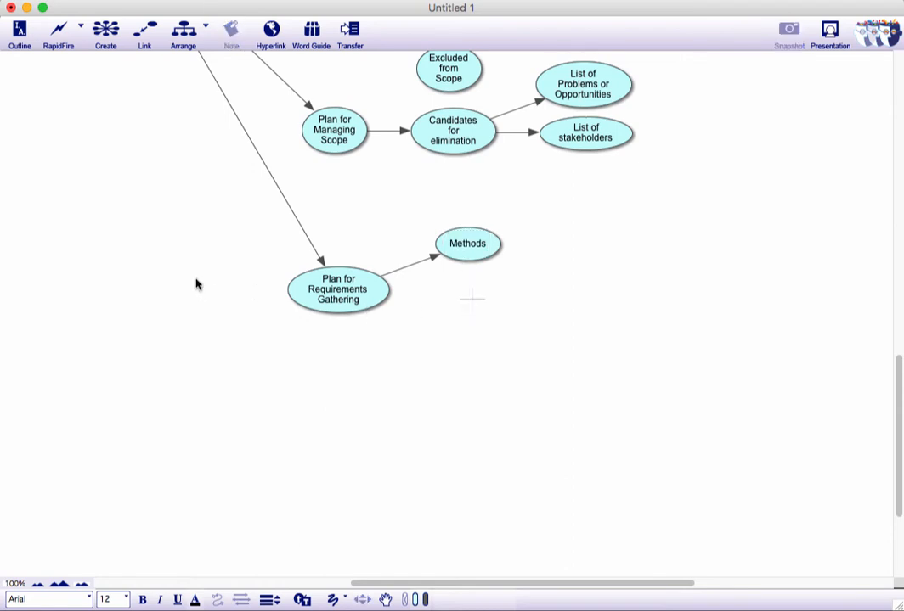
{"action": "left_click", "coordinate": [105, 34]}
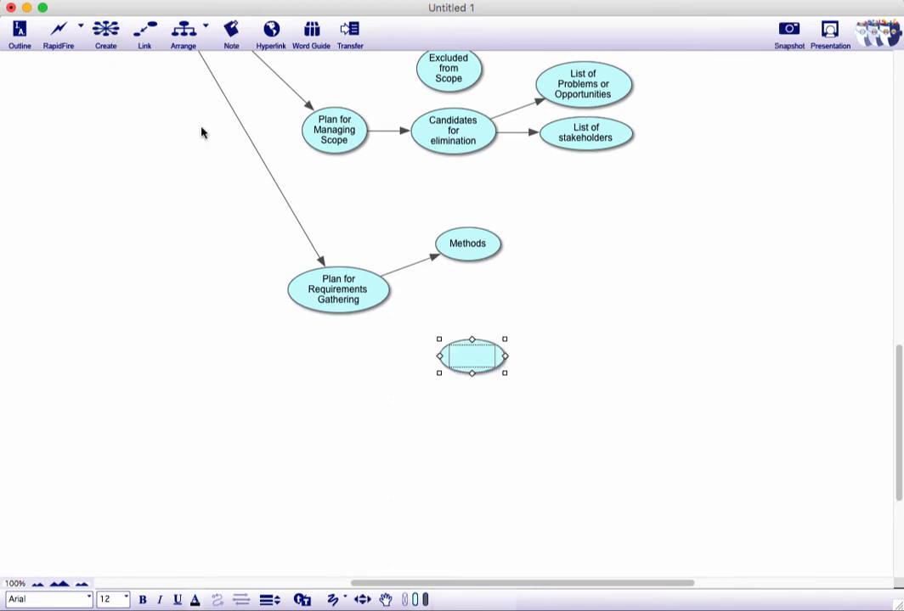
{"action": "left_click", "coordinate": [467, 357]}
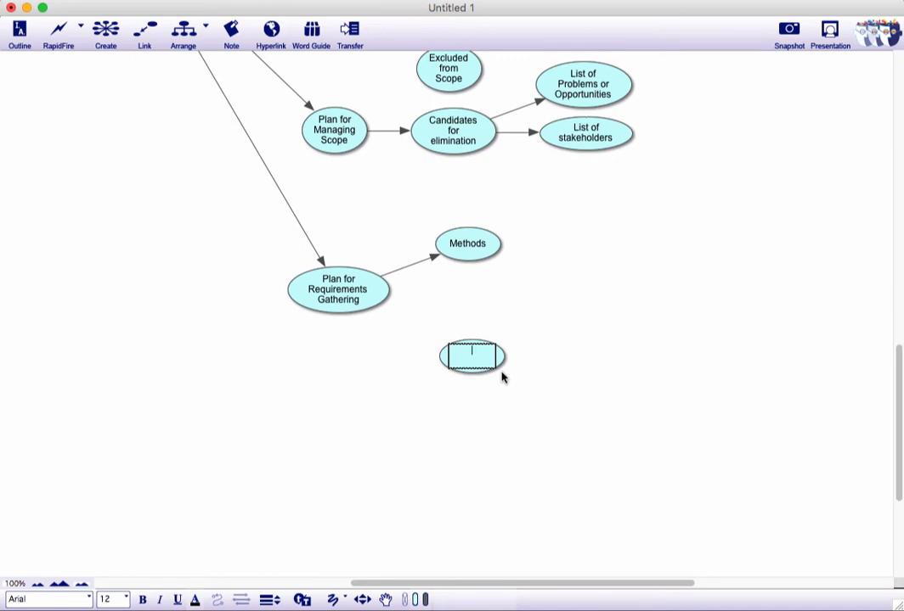
{"action": "left_click", "coordinate": [501, 378]}
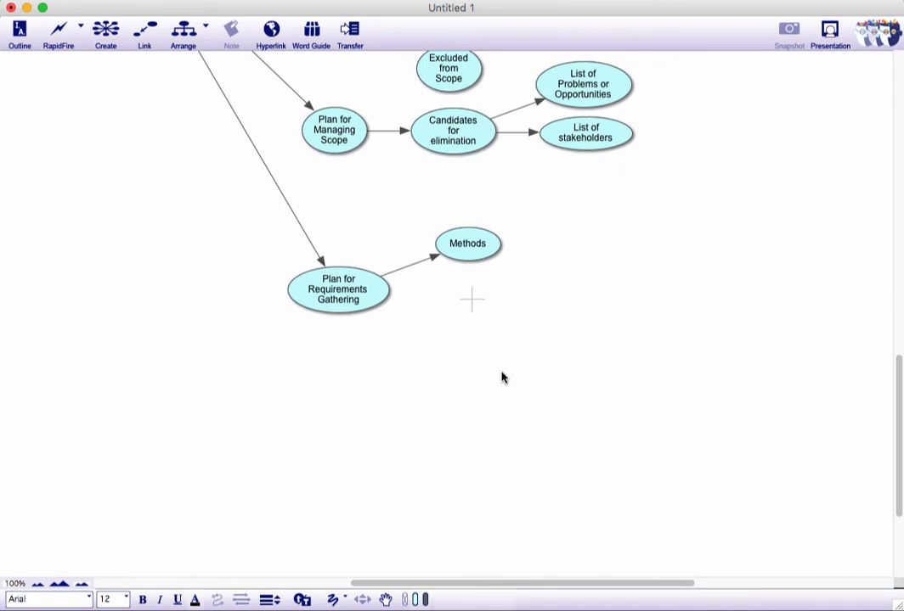
- Add a symbol labelled "Stakeholders" linked from Plan for Requirements Gathering, placed below Methods
{"action": "left_click", "coordinate": [359, 292]}
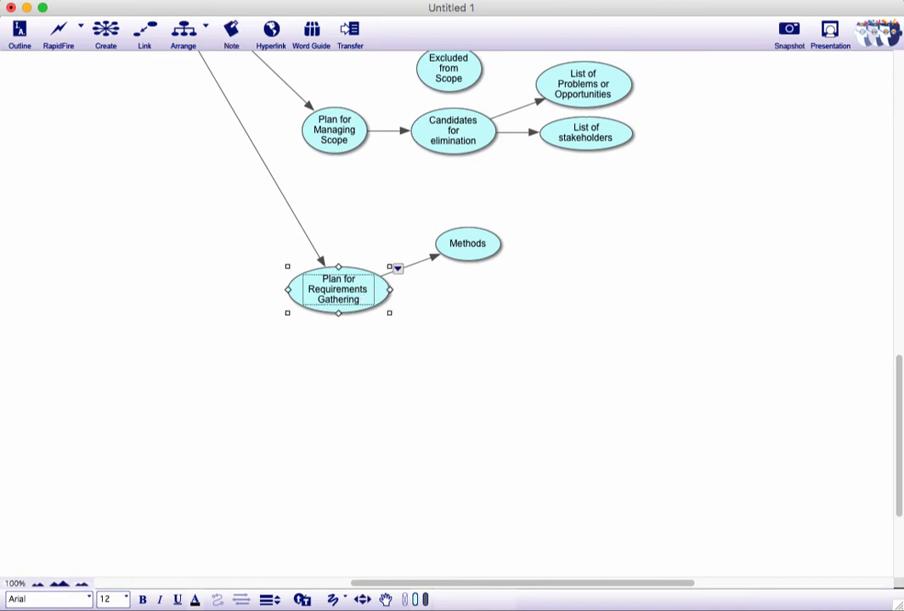
{"action": "left_click", "coordinate": [118, 32]}
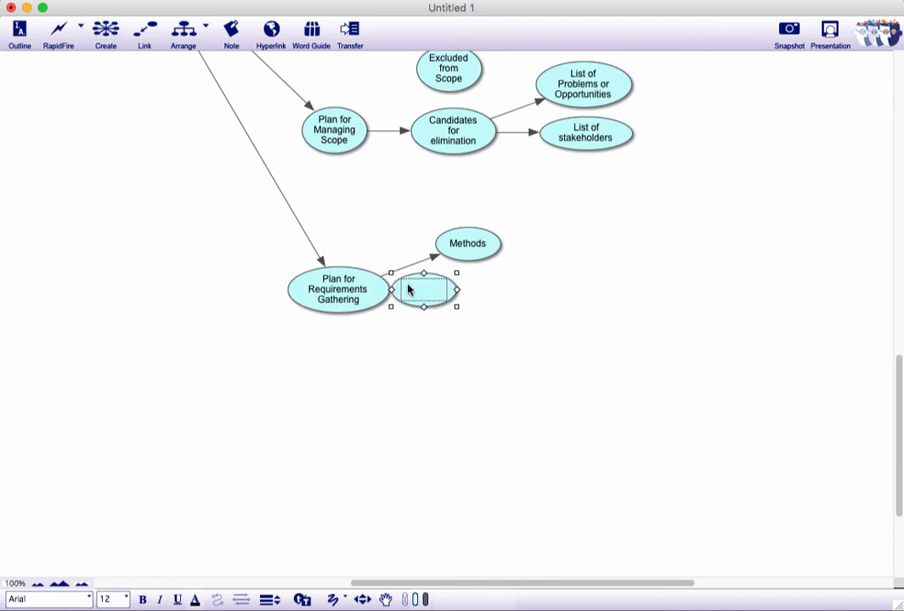
{"action": "left_click_drag", "start_coordinate": [412, 294], "coordinate": [461, 303]}
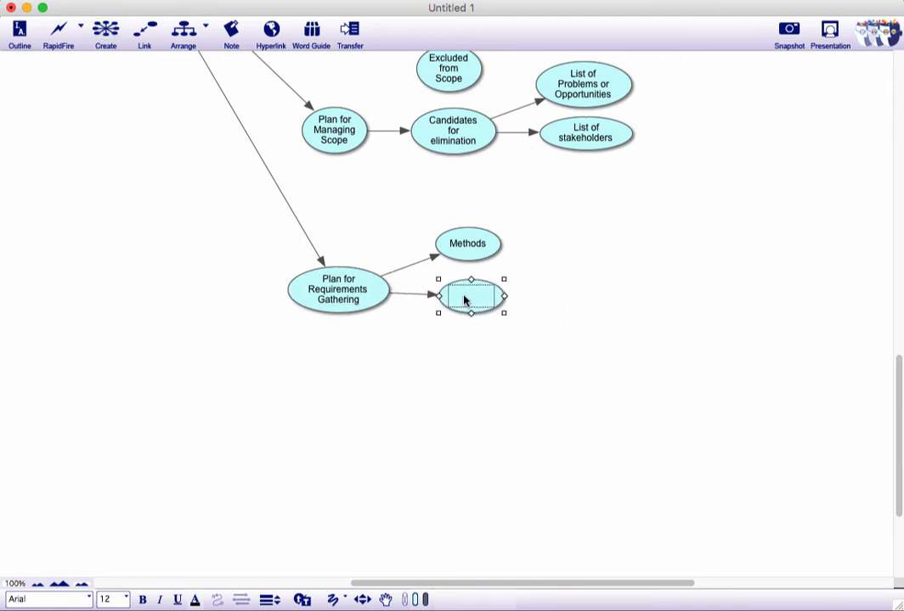
{"action": "left_click", "coordinate": [464, 298]}
{"action": "type", "text": "Stakeholders"}
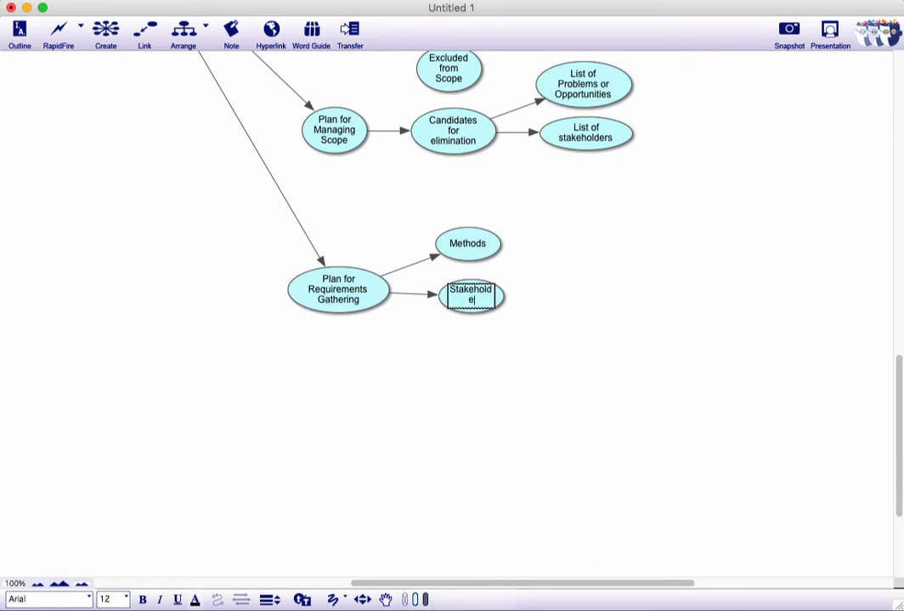
{"action": "left_click", "coordinate": [552, 315]}
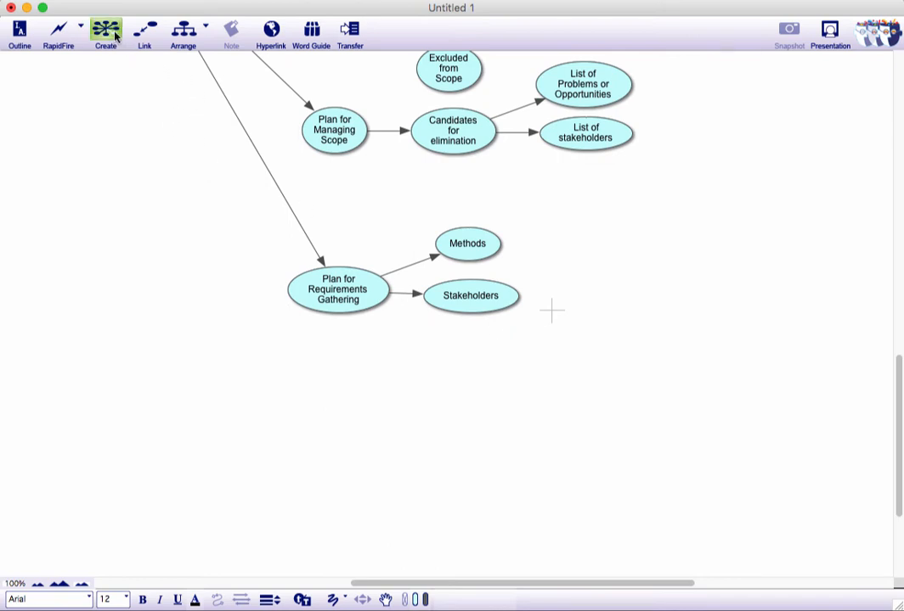
- Add a symbol labelled "Rationale" linked from Plan for Requirements Gathering, placed below Stakeholders
{"action": "left_click", "coordinate": [337, 292]}
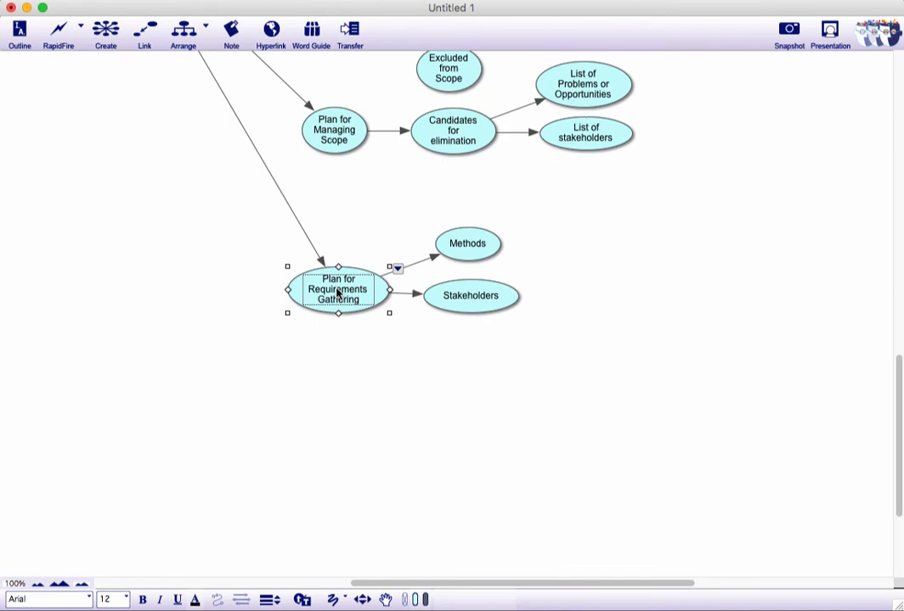
{"action": "left_click", "coordinate": [106, 34]}
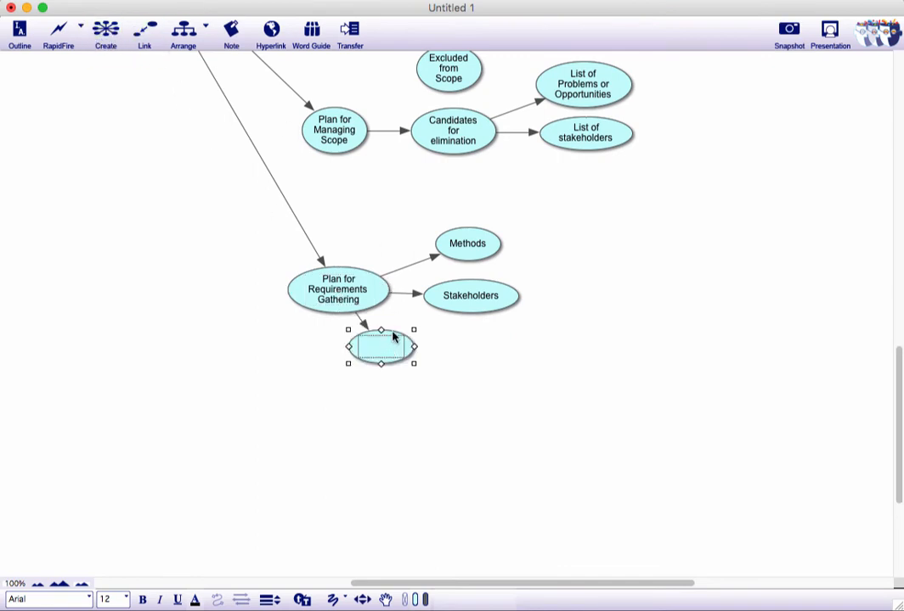
{"action": "left_click_drag", "start_coordinate": [399, 336], "coordinate": [493, 347]}
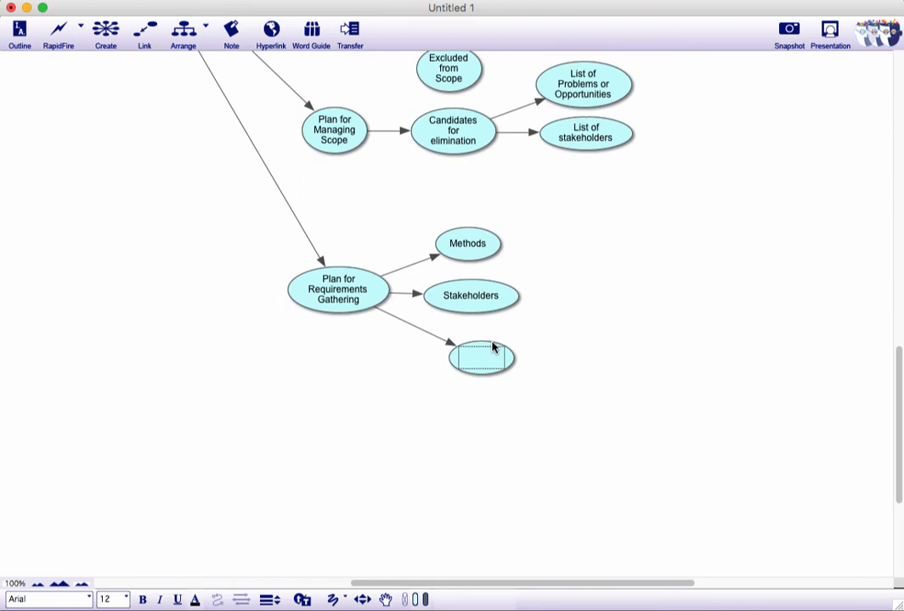
{"action": "left_click", "coordinate": [476, 365]}
{"action": "type", "text": "Rationale"}
{"action": "left_click", "coordinate": [507, 429]}
{"action": "scroll", "coordinate": [509, 399], "scroll_direction": "up", "scroll_amount": 8}
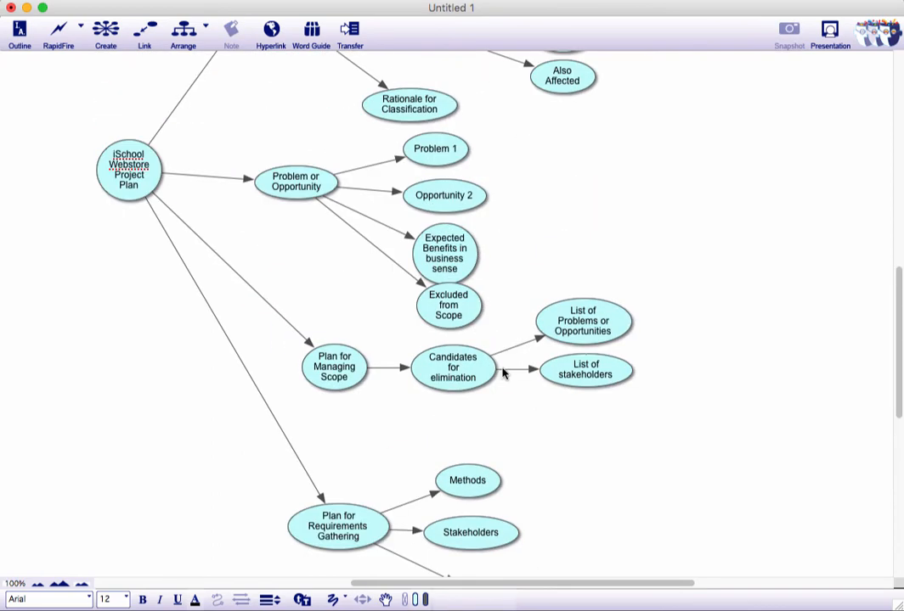
{"action": "scroll", "coordinate": [495, 348], "scroll_direction": "up", "scroll_amount": 3}
{"action": "scroll", "coordinate": [494, 343], "scroll_direction": "up", "scroll_amount": 5}
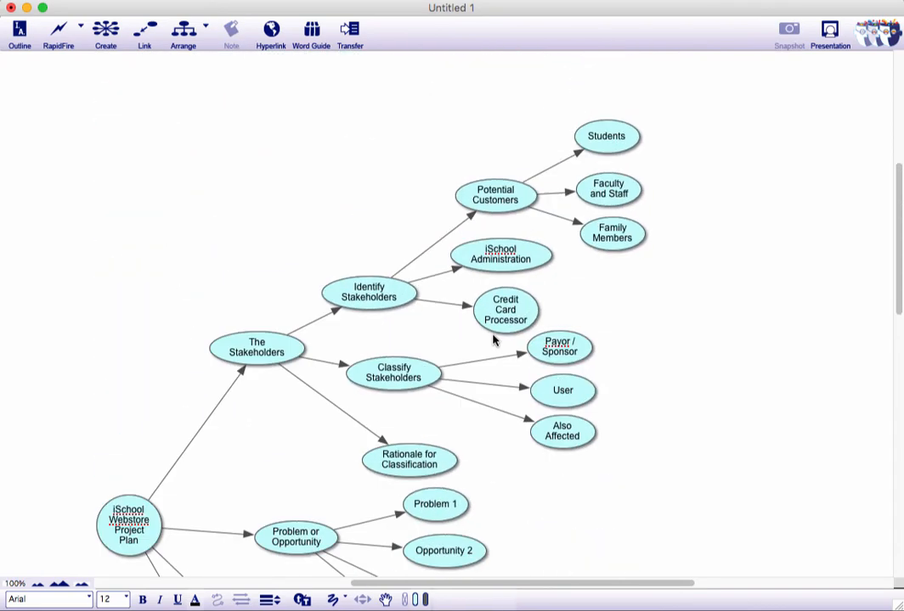
{"action": "scroll", "coordinate": [493, 341], "scroll_direction": "down", "scroll_amount": 3}
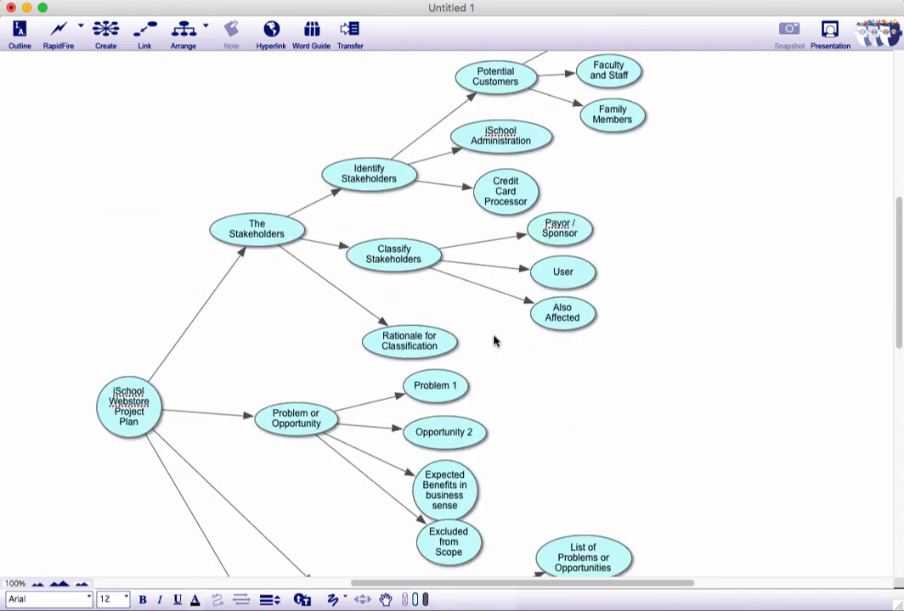
- Start saving the mind map as a new document and go to the examples folder of _INFOST 340 in __courseware development
{"action": "left_click", "coordinate": [11, 2]}
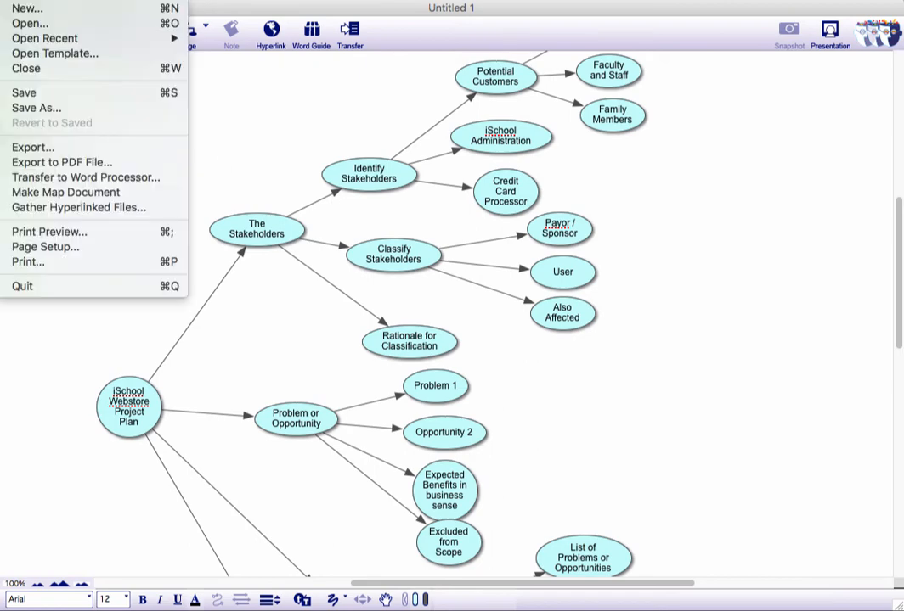
{"action": "left_click", "coordinate": [53, 110]}
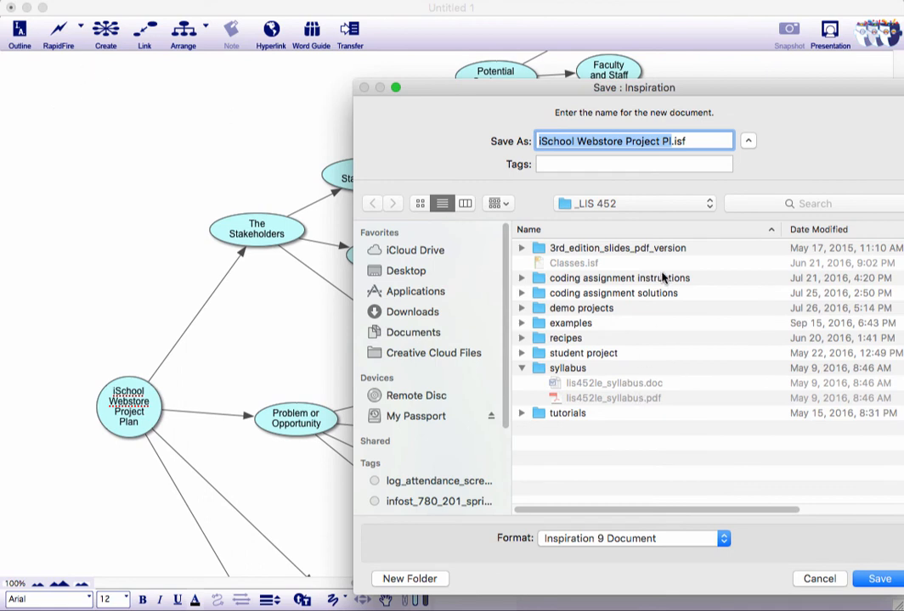
{"action": "left_click", "coordinate": [710, 204]}
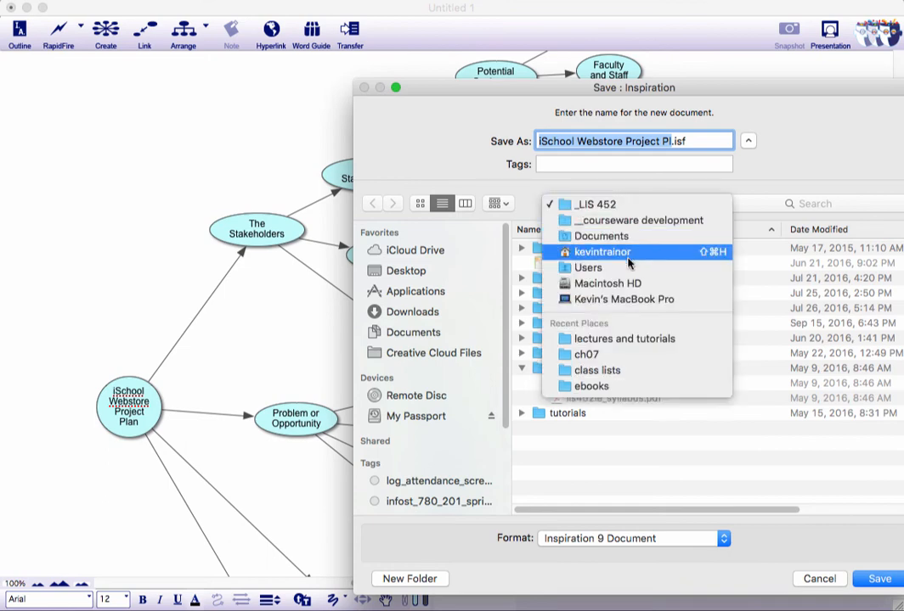
{"action": "left_click", "coordinate": [655, 222]}
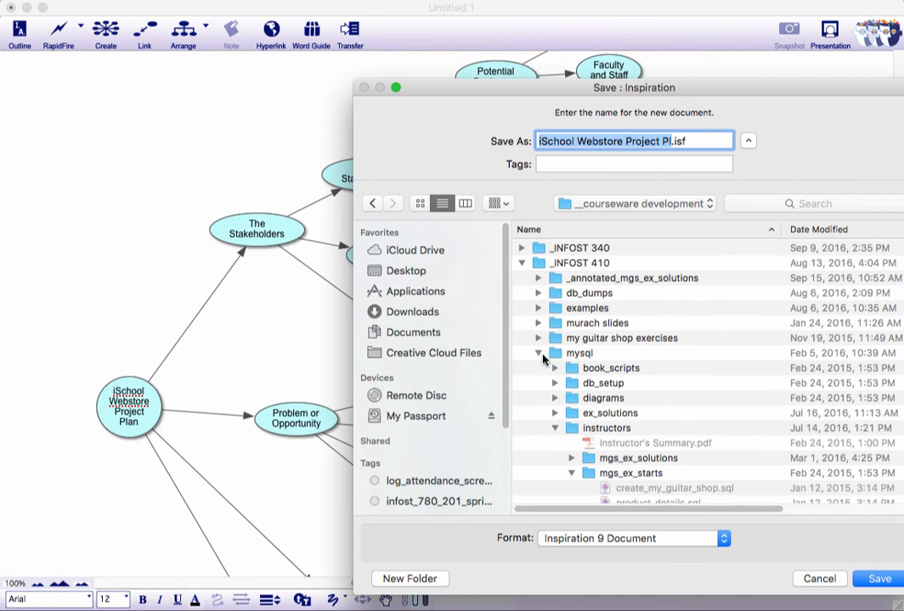
{"action": "left_click", "coordinate": [521, 263]}
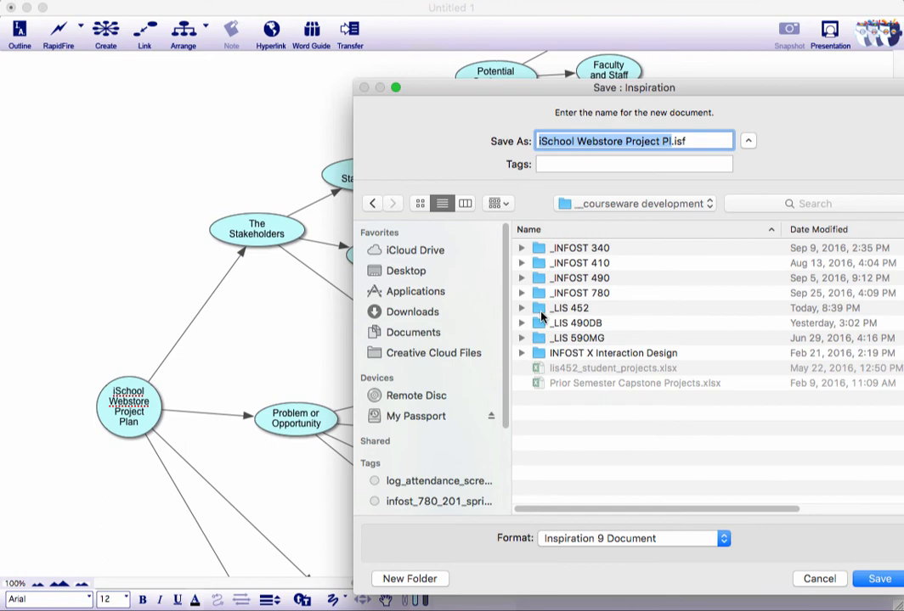
{"action": "left_click", "coordinate": [521, 248]}
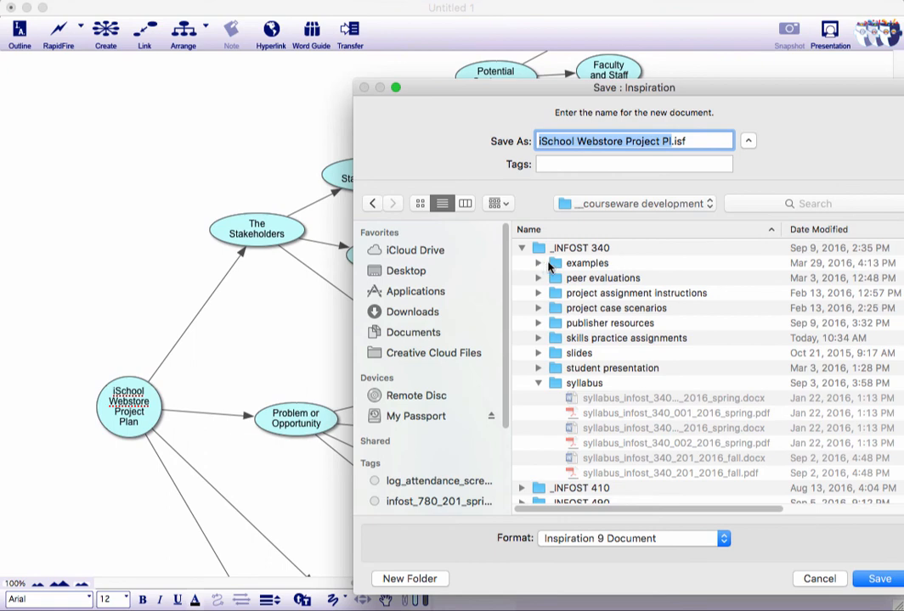
{"action": "double_click", "coordinate": [552, 265]}
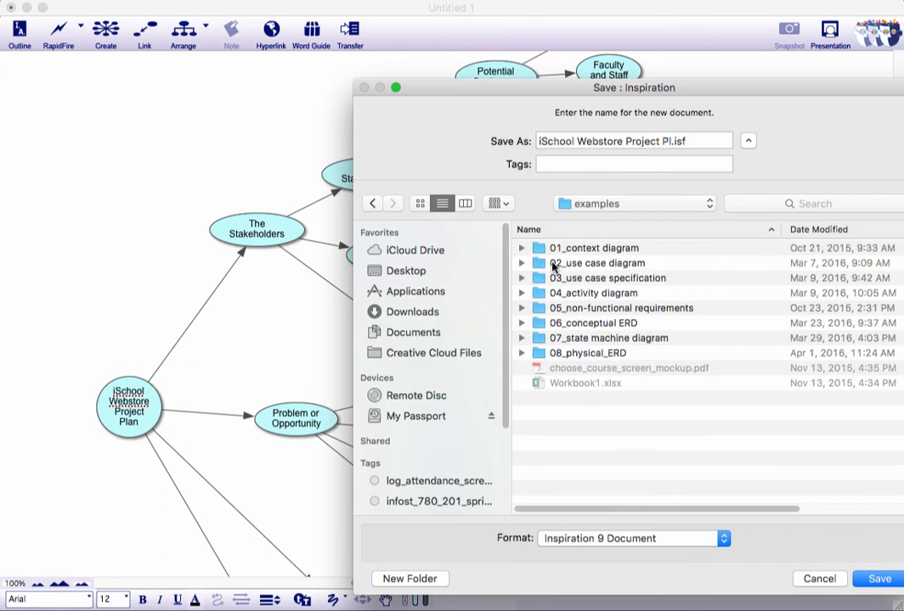
- Create a folder named project_plan_outline inside examples and save the map there as "iSchool Webstore Project Pl.isf"
{"action": "left_click", "coordinate": [411, 580]}
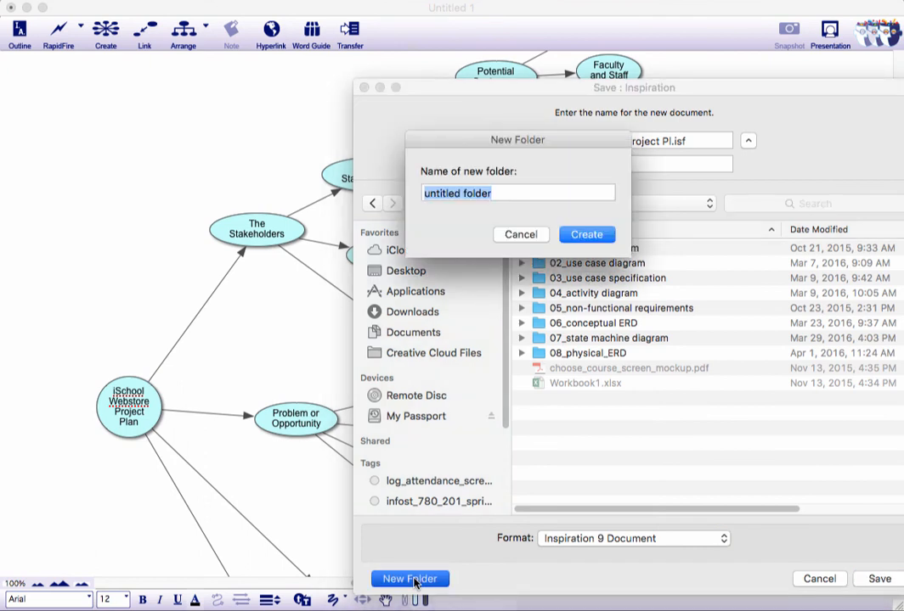
{"action": "type", "text": "project"}
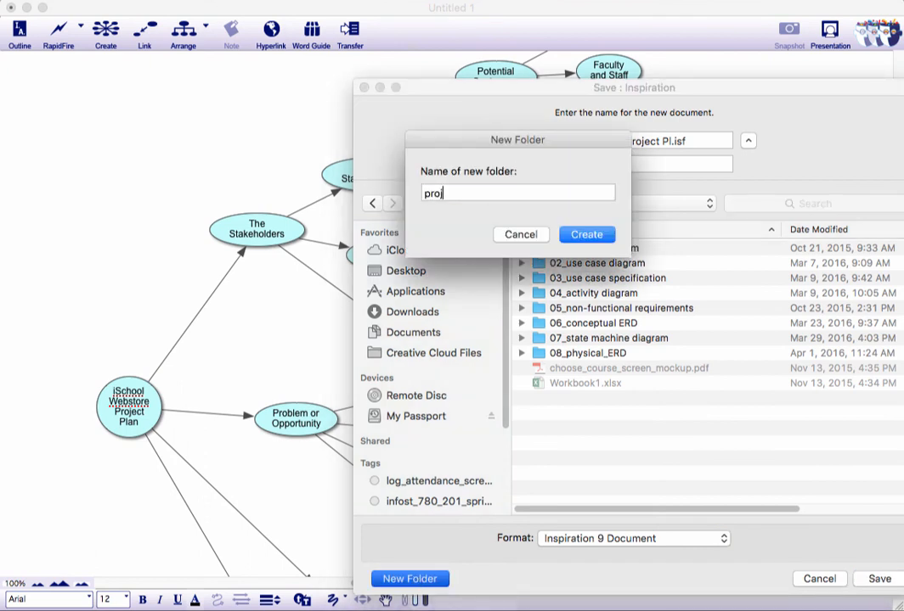
{"action": "type", "text": "_plan_outline"}
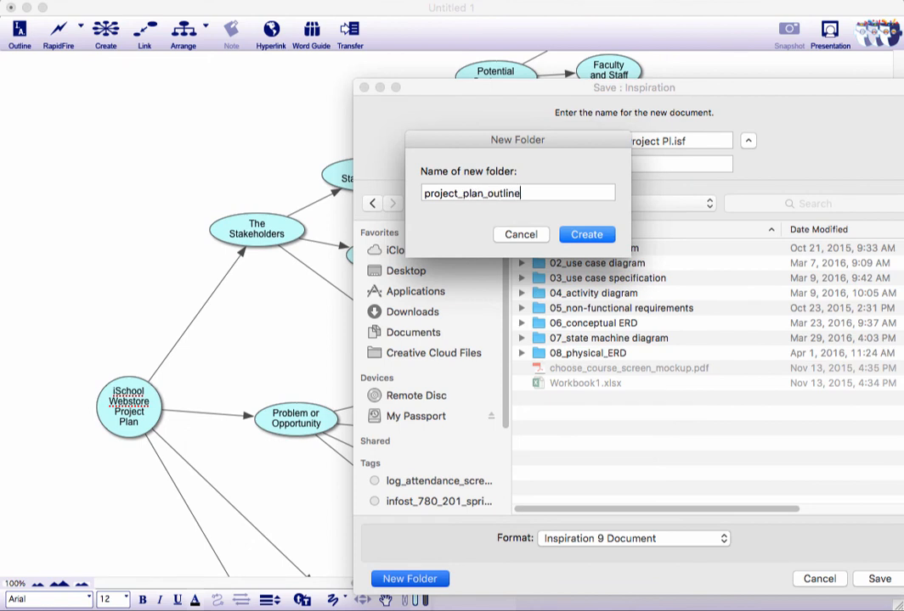
{"action": "left_click", "coordinate": [586, 235]}
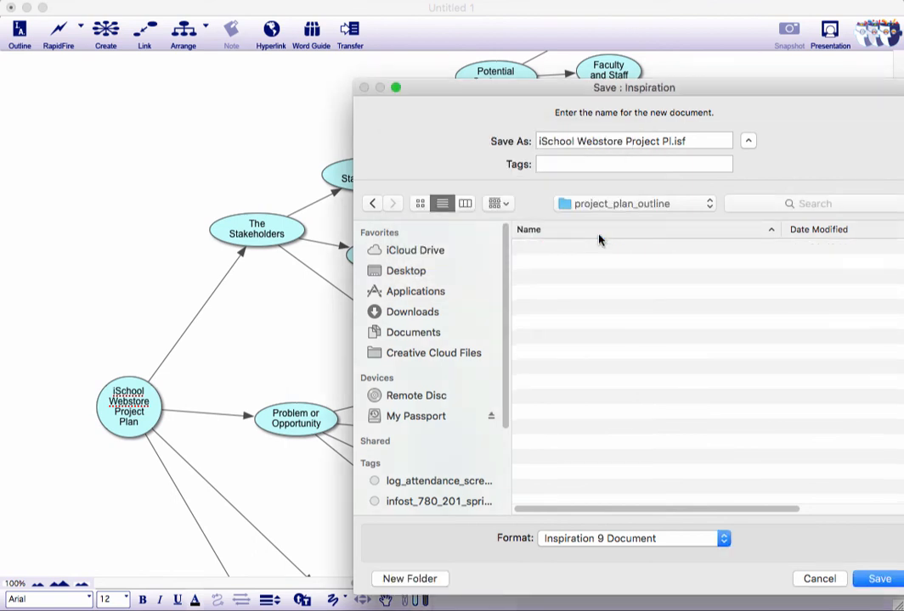
{"action": "left_click", "coordinate": [880, 580]}
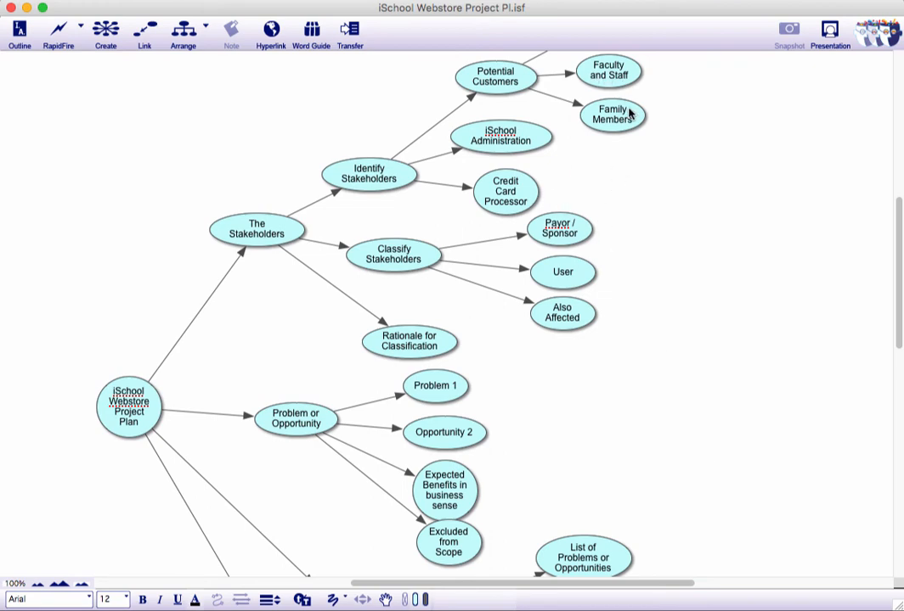
- Convert the mind map diagram to the outline view and look over its topics
{"action": "scroll", "coordinate": [630, 113], "scroll_direction": "up", "scroll_amount": 5}
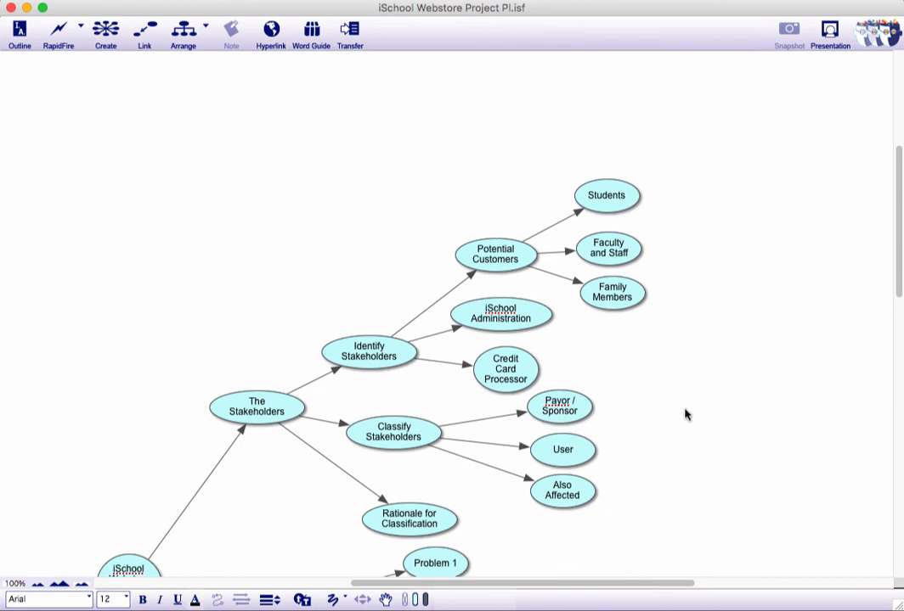
{"action": "scroll", "coordinate": [603, 542], "scroll_direction": "down", "scroll_amount": 5}
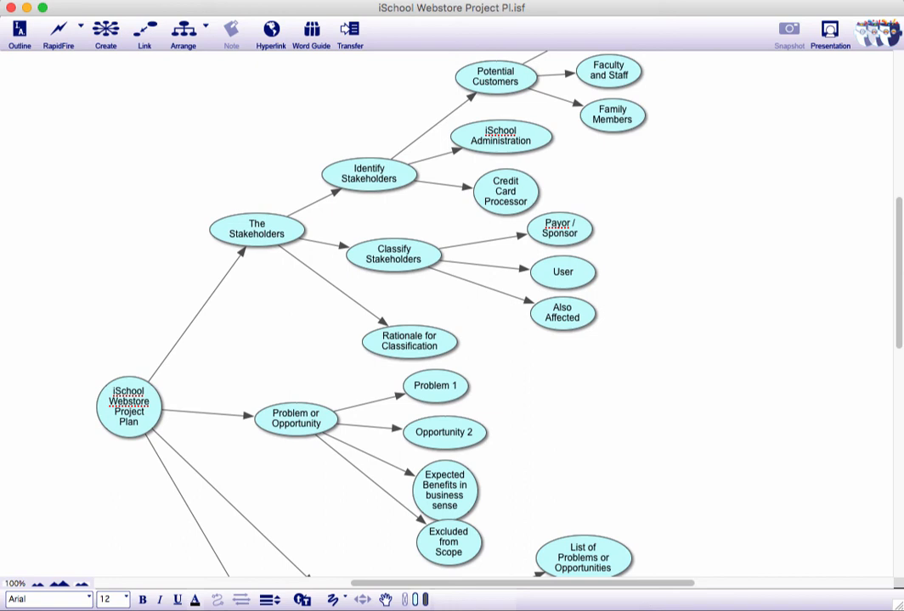
{"action": "left_click", "coordinate": [20, 37]}
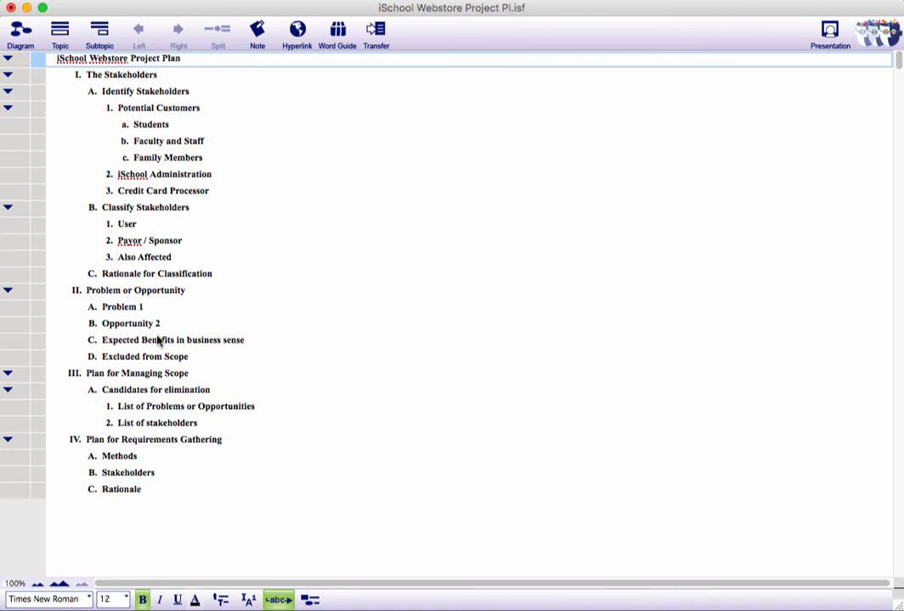
{"action": "scroll", "coordinate": [327, 69], "scroll_direction": "down", "scroll_amount": 1}
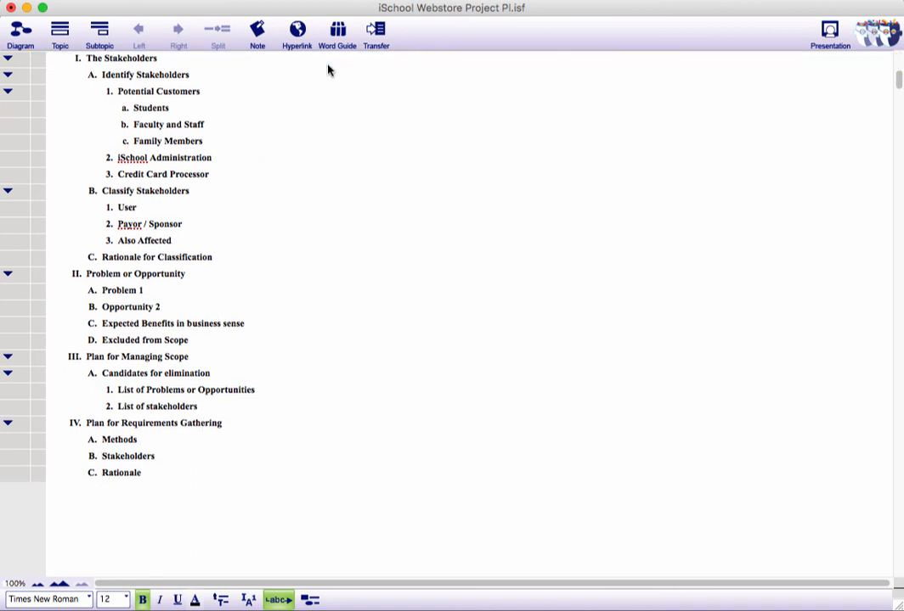
{"action": "scroll", "coordinate": [404, 178], "scroll_direction": "up", "scroll_amount": 1}
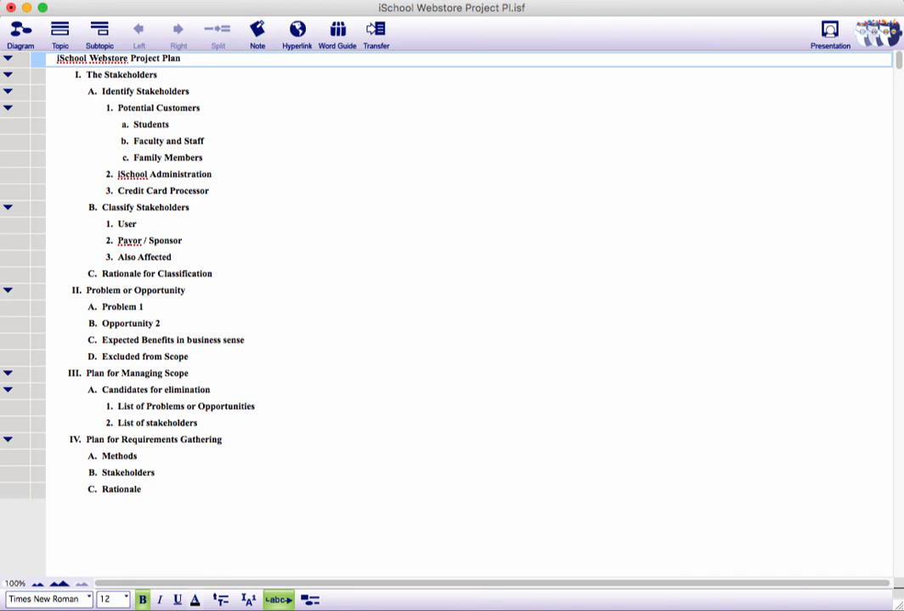
- Start saving the outline as a PDF from the print dialog and go to __courseware development > _INFOST 340 > examples > project_plan_outline
{"action": "left_click", "coordinate": [12, 0]}
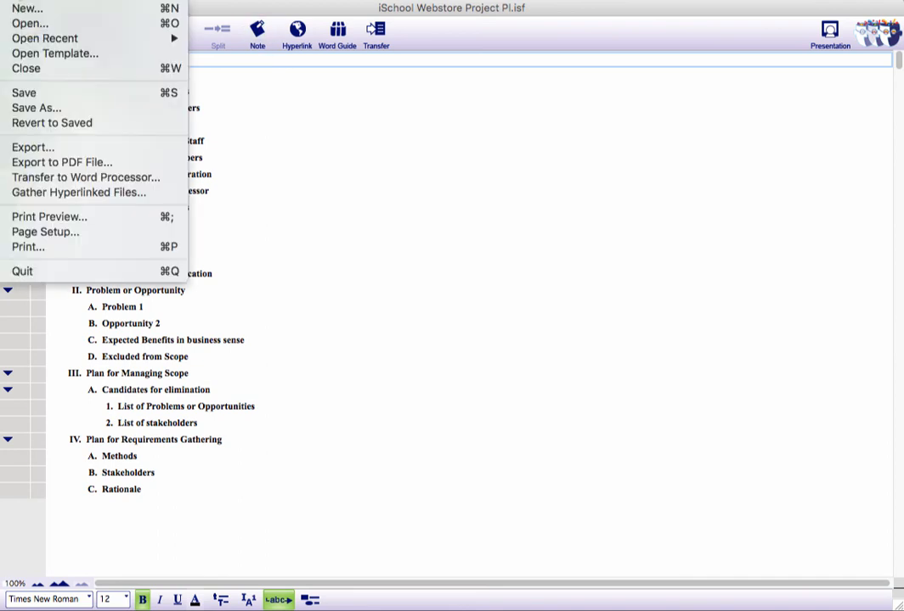
{"action": "left_click", "coordinate": [36, 253]}
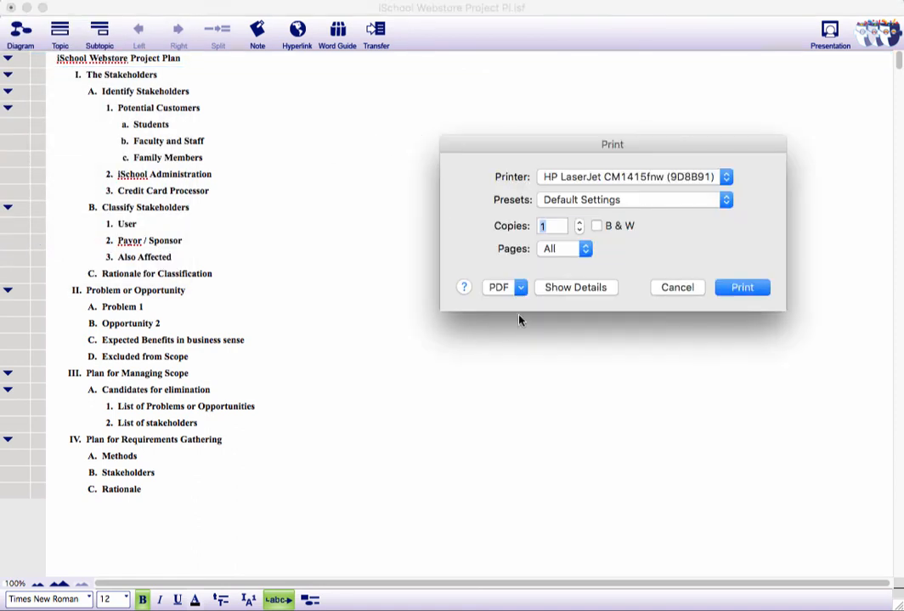
{"action": "left_click", "coordinate": [518, 288]}
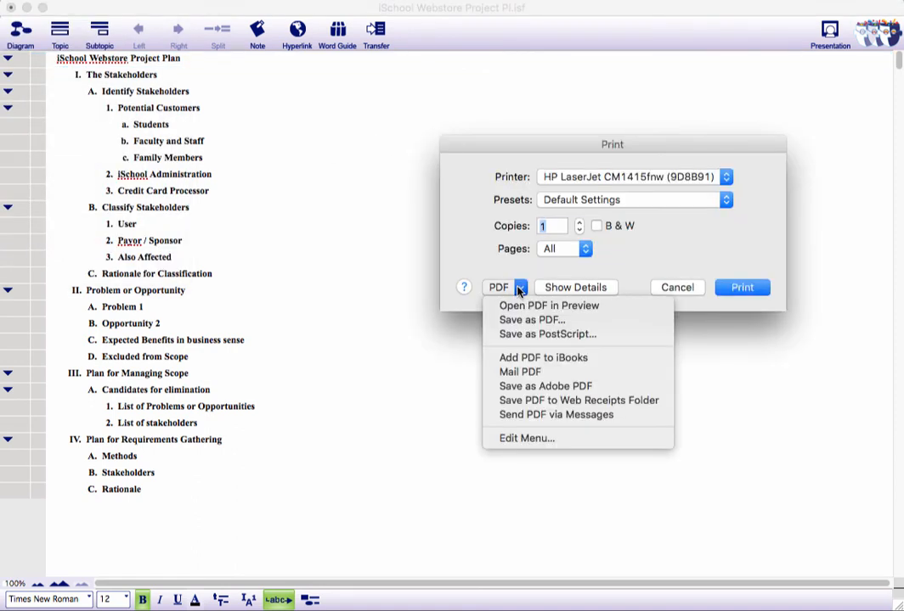
{"action": "left_click", "coordinate": [530, 321]}
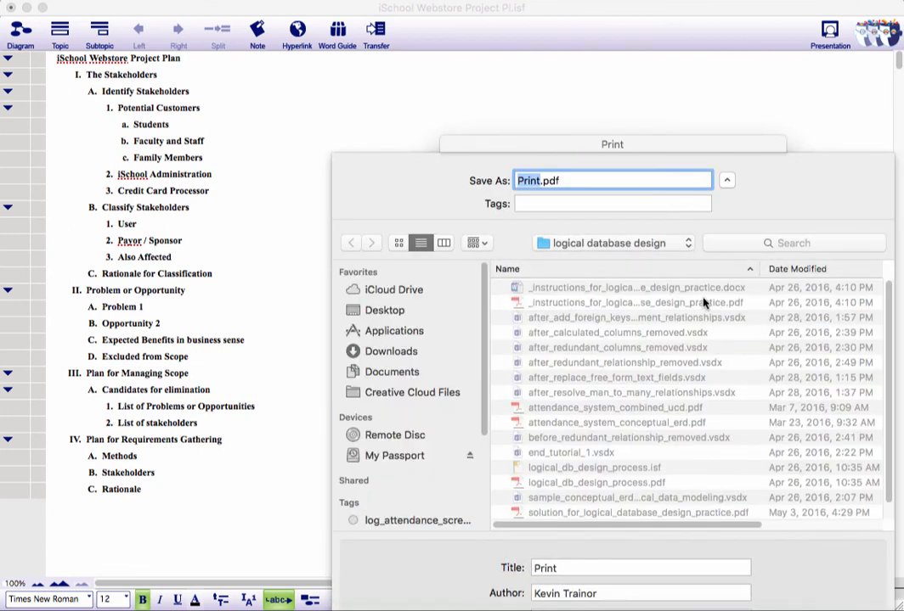
{"action": "left_click", "coordinate": [689, 245]}
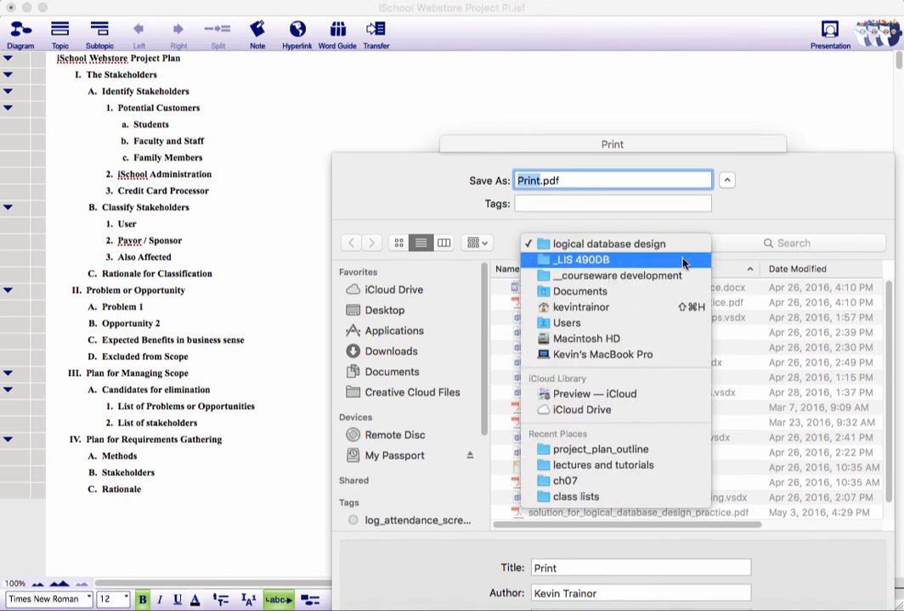
{"action": "left_click", "coordinate": [674, 280]}
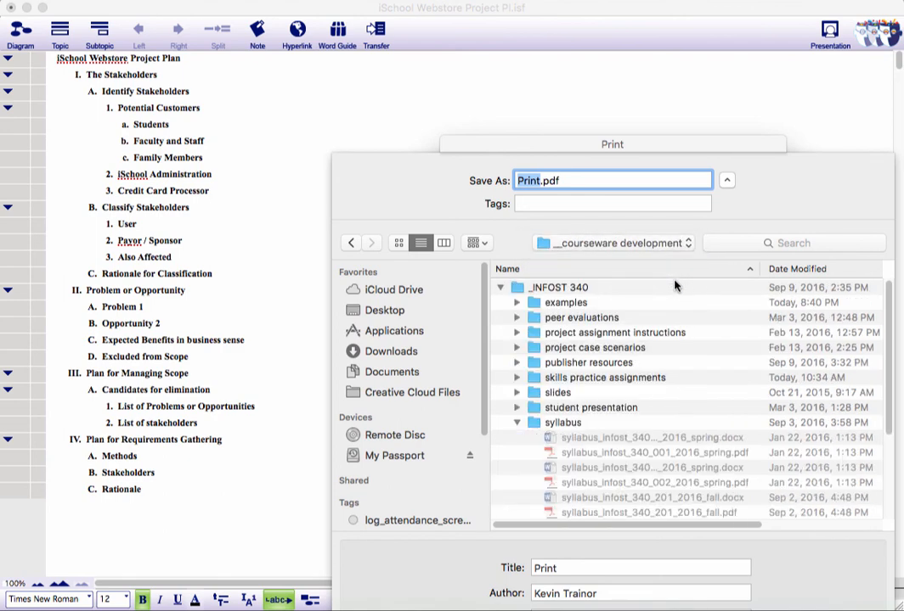
{"action": "double_click", "coordinate": [532, 305]}
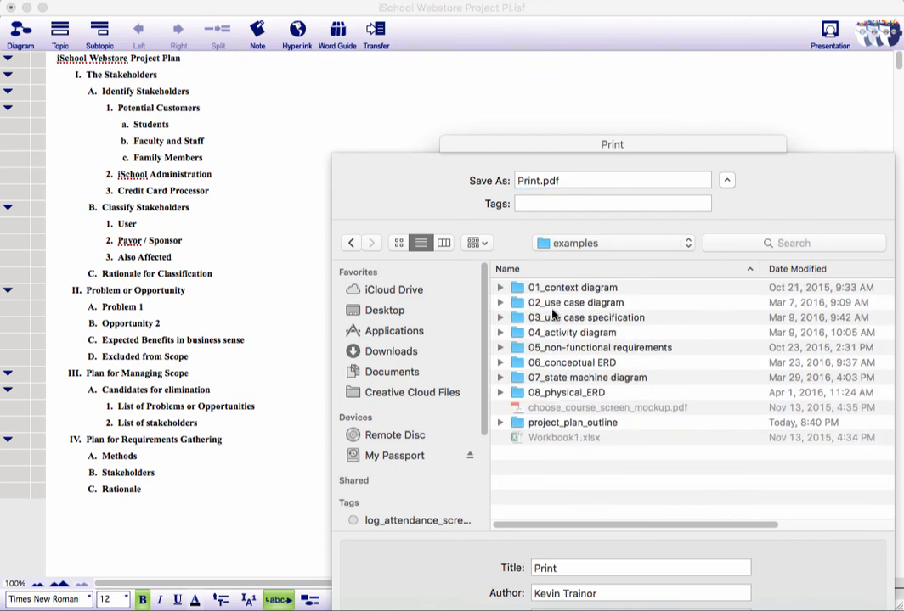
{"action": "double_click", "coordinate": [549, 422]}
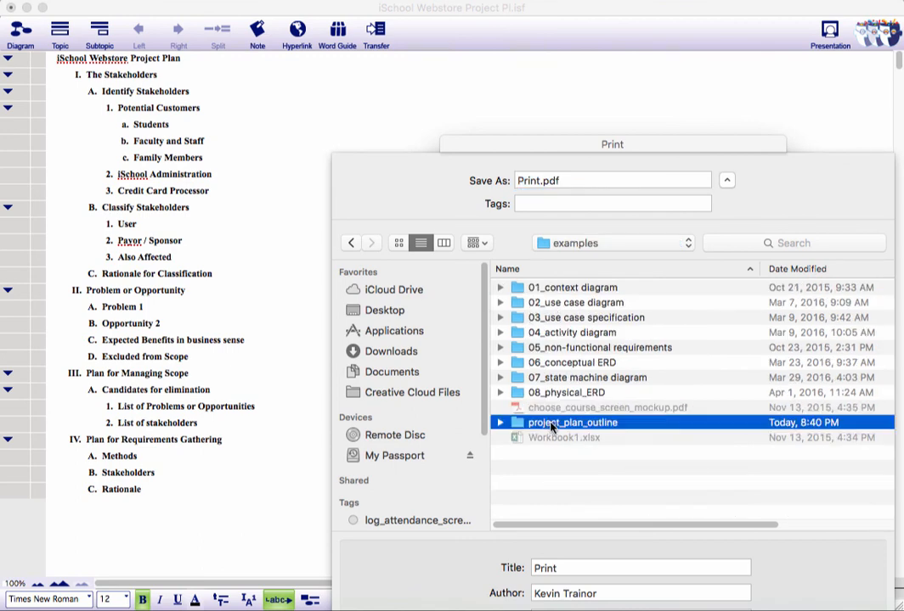
- Name the outline's PDF "project_plan_outline.pdf" and save it in the project_plan_outline folder
{"action": "double_click", "coordinate": [541, 180]}
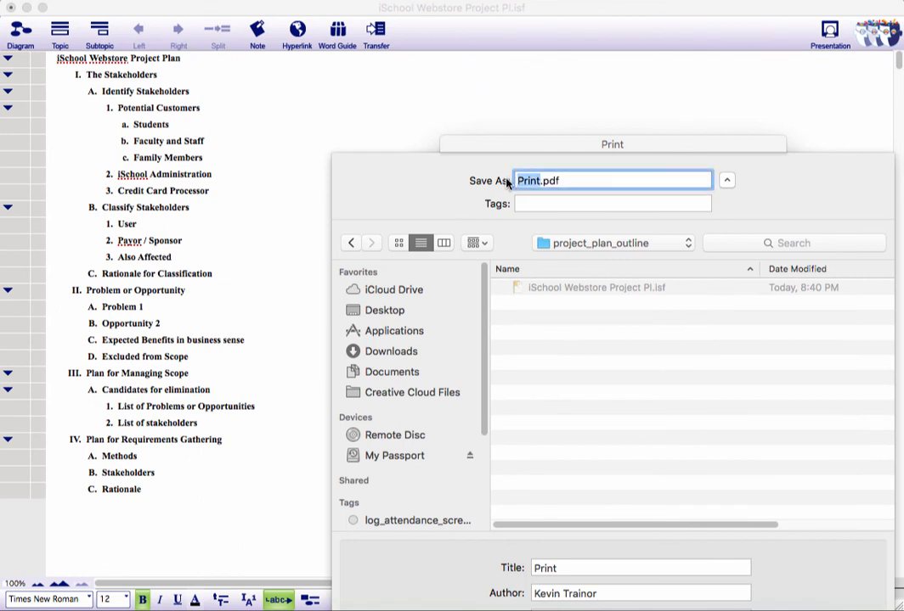
{"action": "type", "text": "project"}
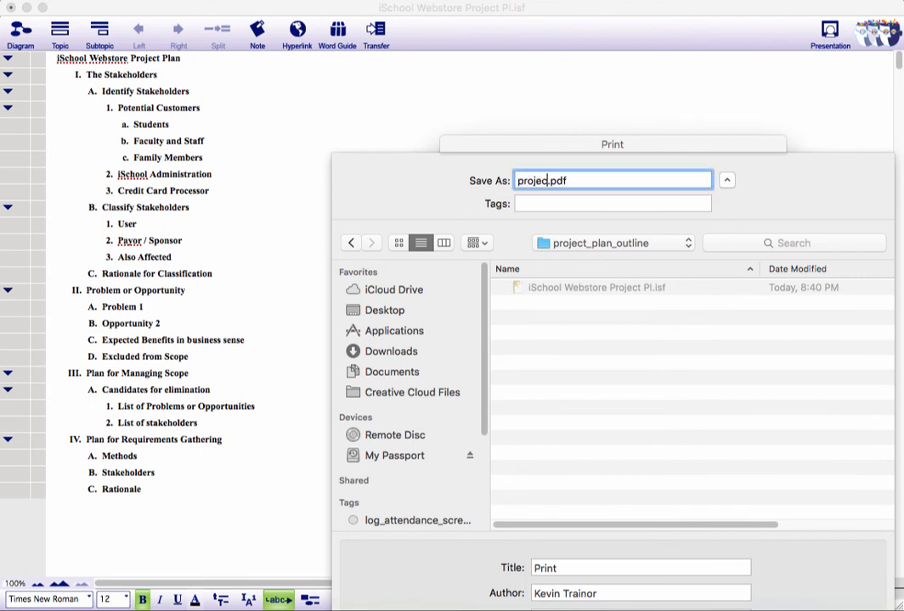
{"action": "type", "text": "_plan_outline"}
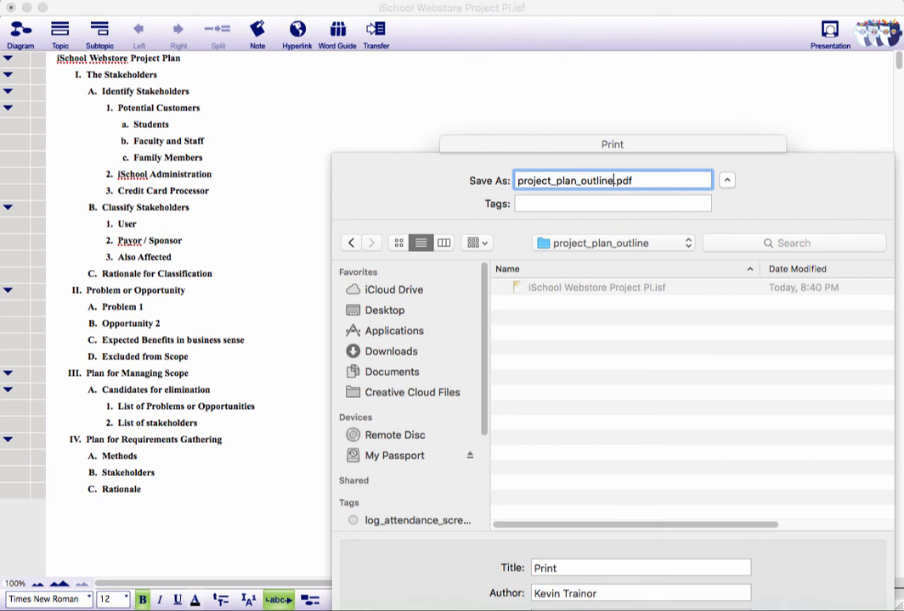
{"action": "key", "text": "Return"}
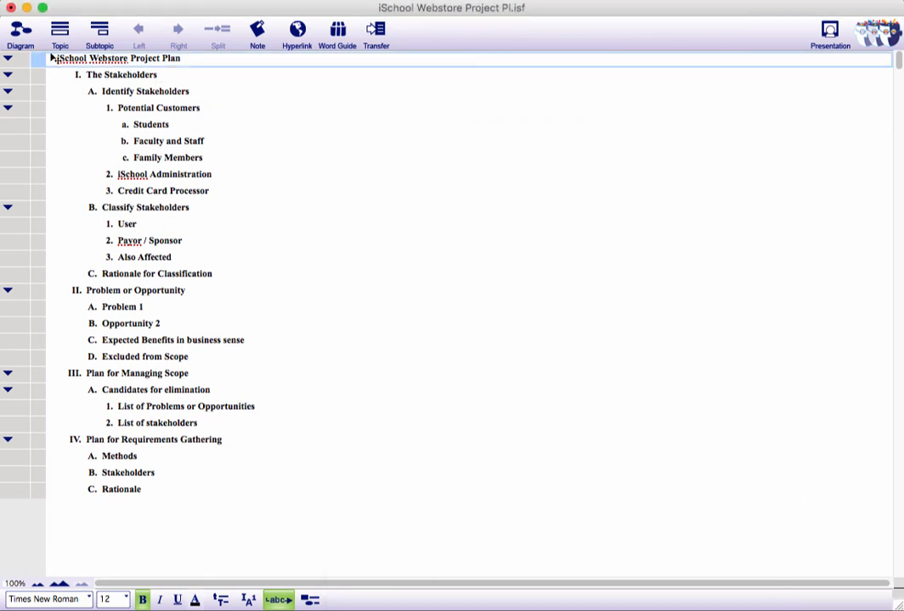
- Return to the diagram view and print the mind map to a PDF named "project_plan_mind_map_outline.pdf" in the project_plan_outline folder
{"action": "left_click", "coordinate": [19, 30]}
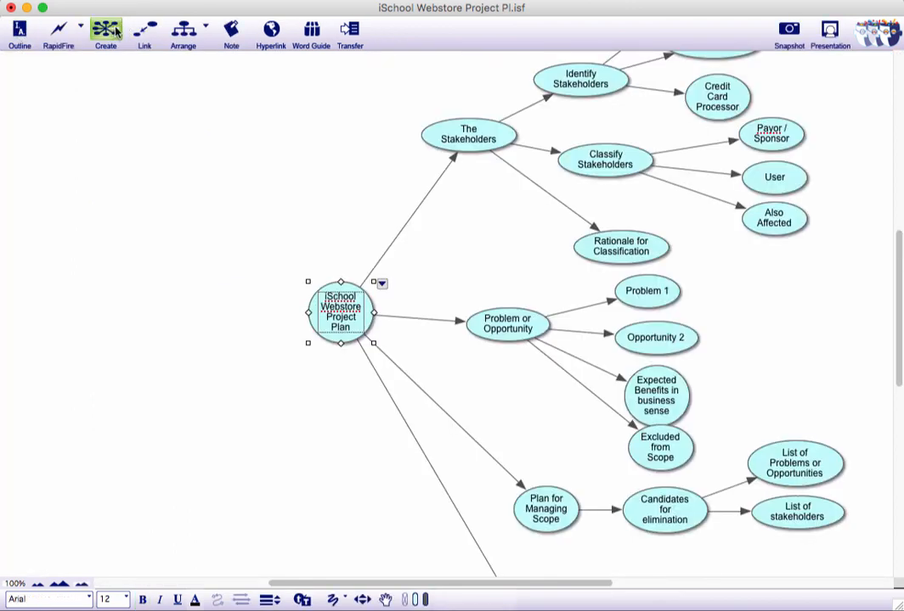
{"action": "left_click", "coordinate": [18, 3]}
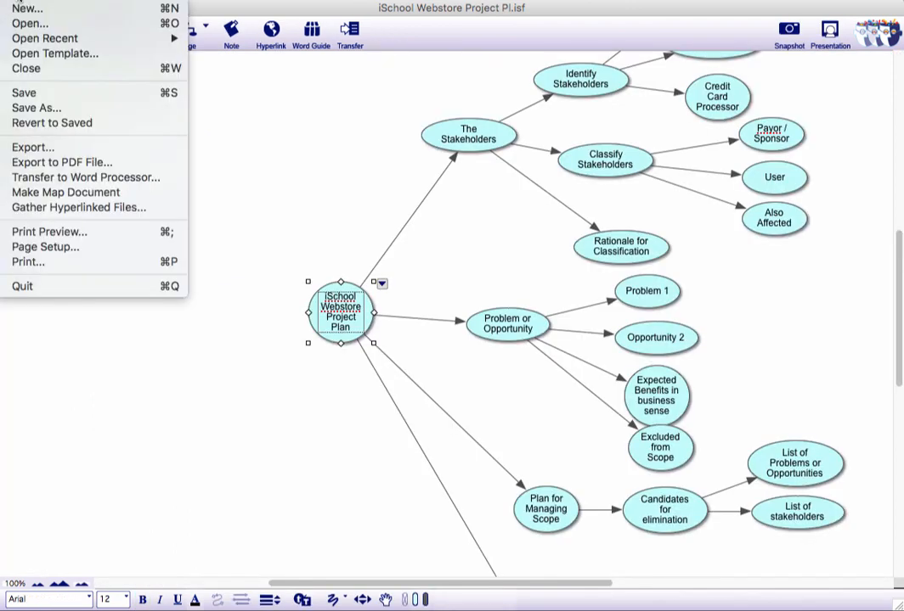
{"action": "left_click", "coordinate": [38, 265]}
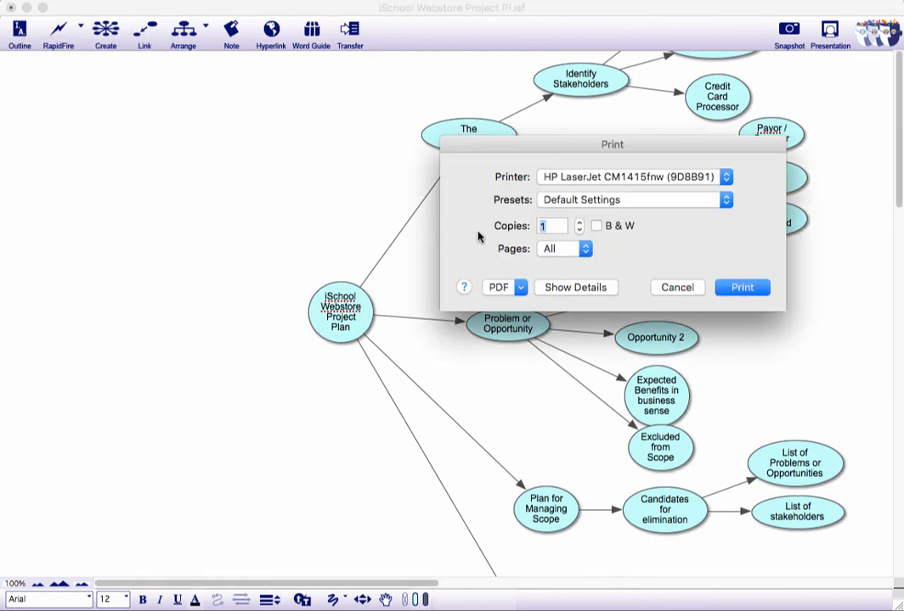
{"action": "left_click", "coordinate": [520, 287]}
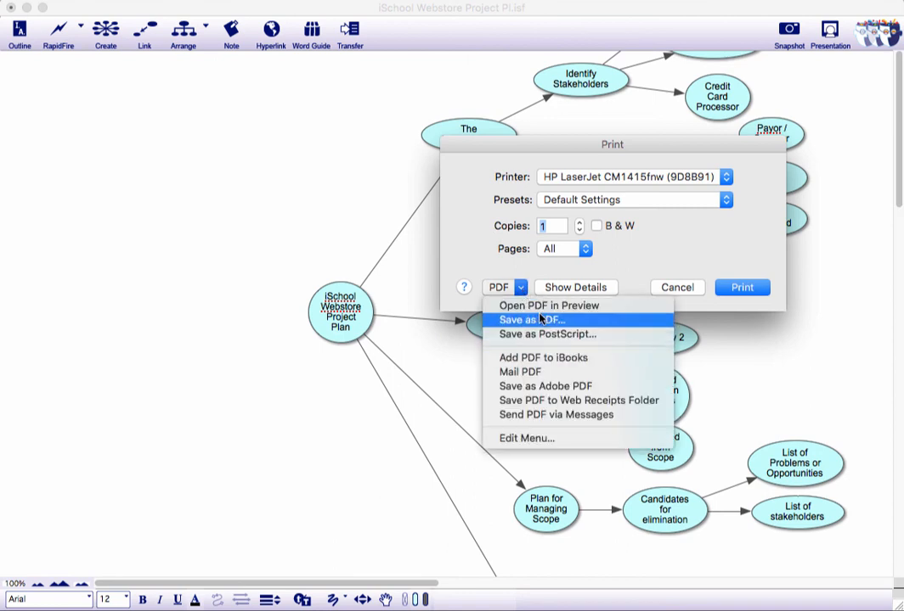
{"action": "left_click", "coordinate": [540, 322]}
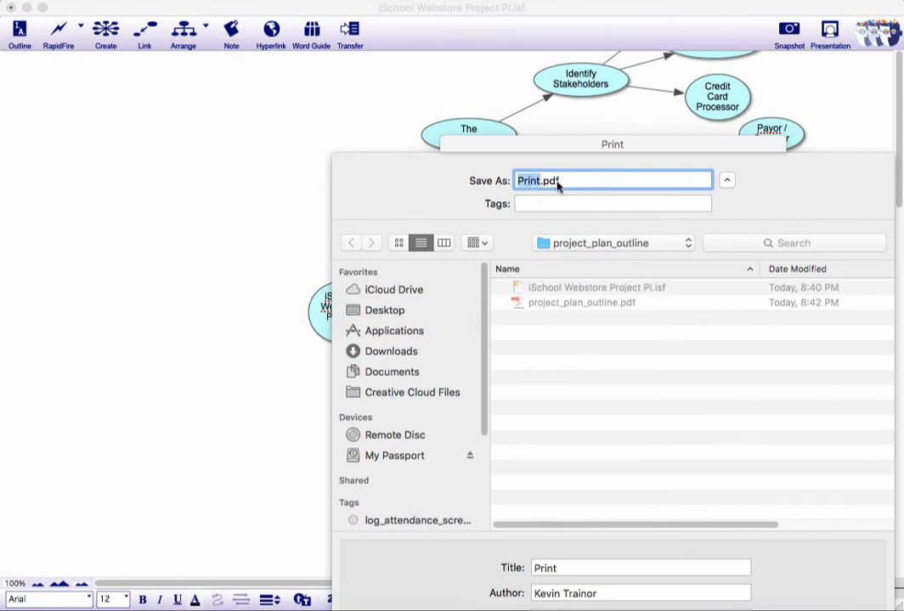
{"action": "type", "text": "project_plan_mind_map_outline"}
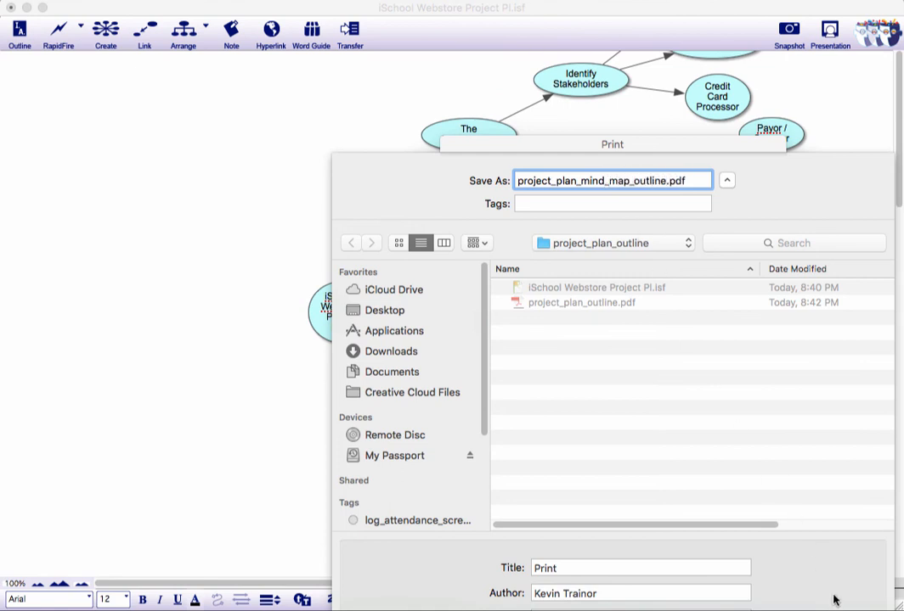
{"action": "key", "text": "Return"}
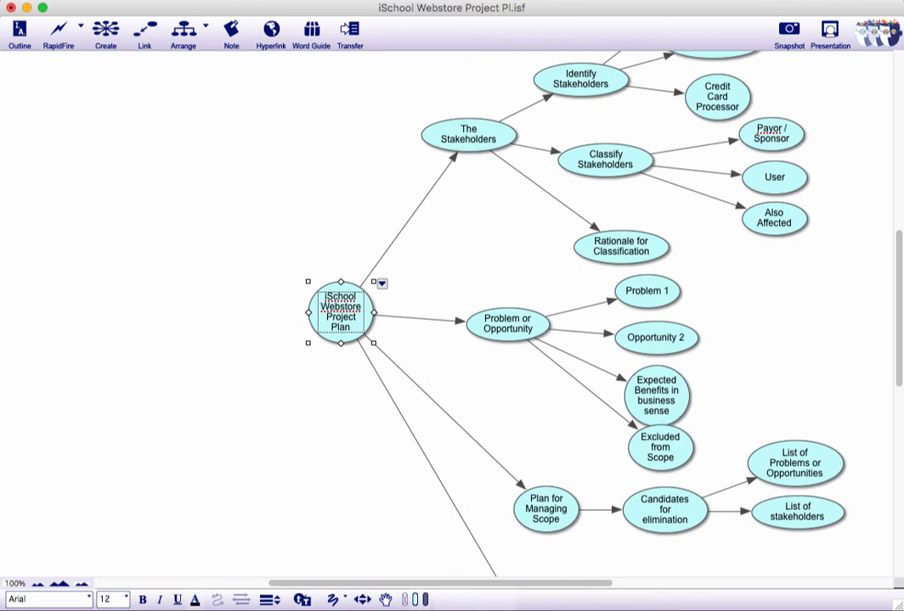
{"action": "scroll", "coordinate": [720, 63], "scroll_direction": "up", "scroll_amount": 4}
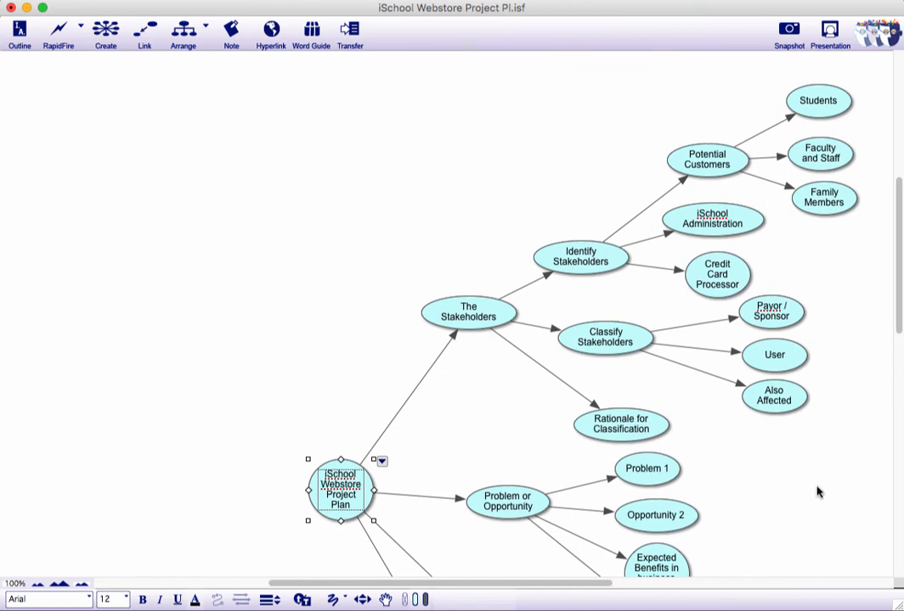
{"action": "scroll", "coordinate": [817, 490], "scroll_direction": "down", "scroll_amount": 5}
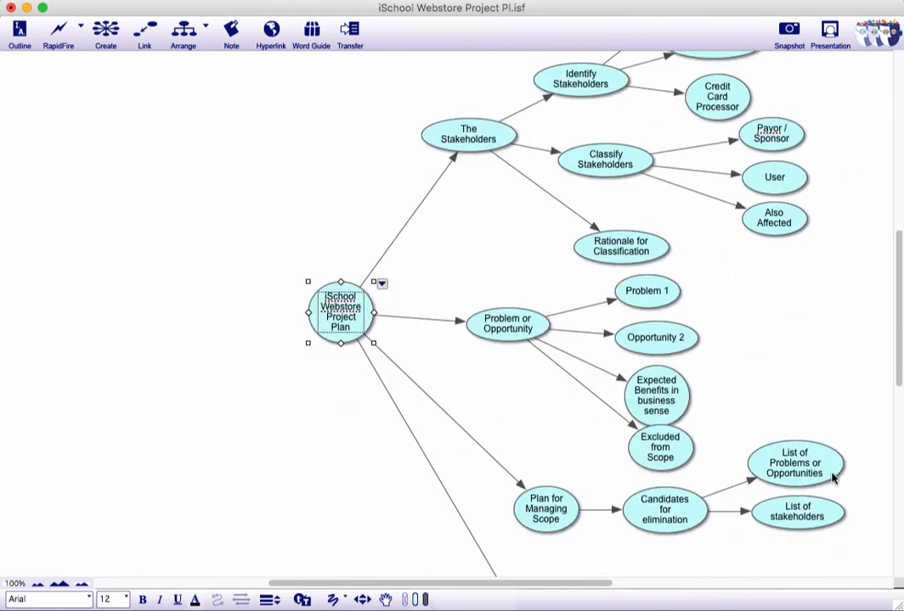